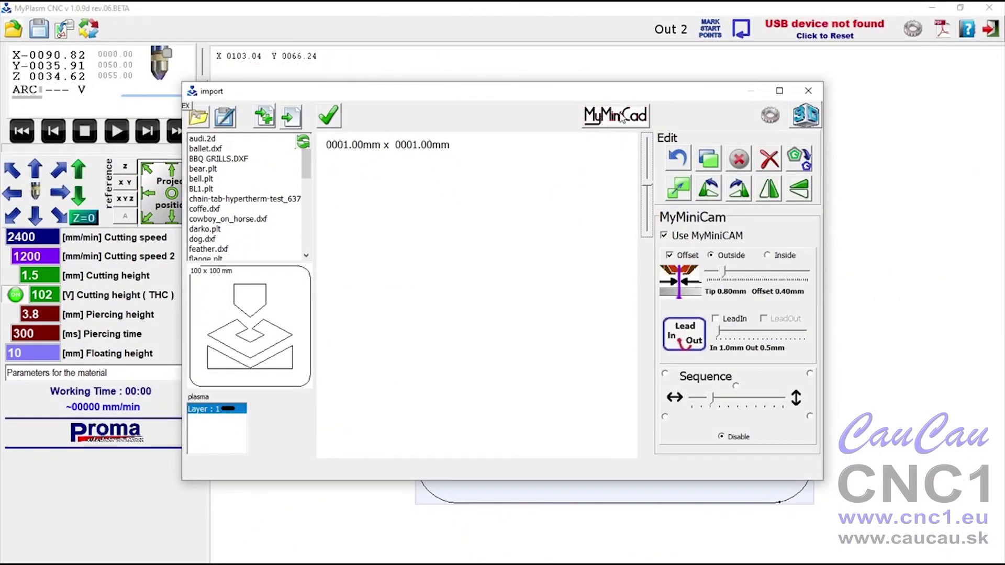
# Launch MyMiniCAD from the MyMiniCad button in MyPlasm CNC's import window
pyautogui.click(621, 116)
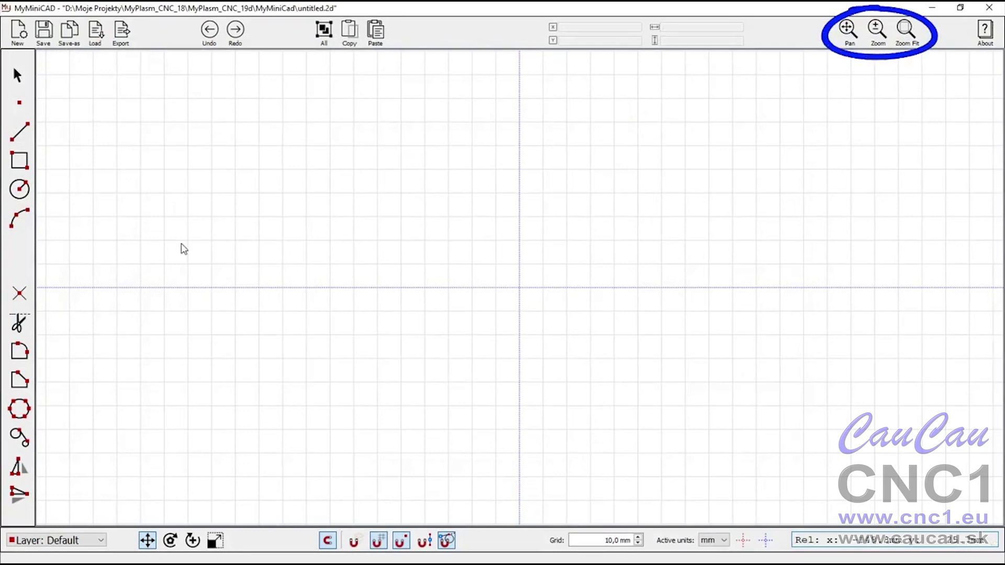
# Draw the M's left side and top edge with its V notch as line segments from the origin
pyautogui.scroll(-2, 164, 268)
pyautogui.scroll(4, 387, 167)
pyautogui.scroll(-2, 278, 246)
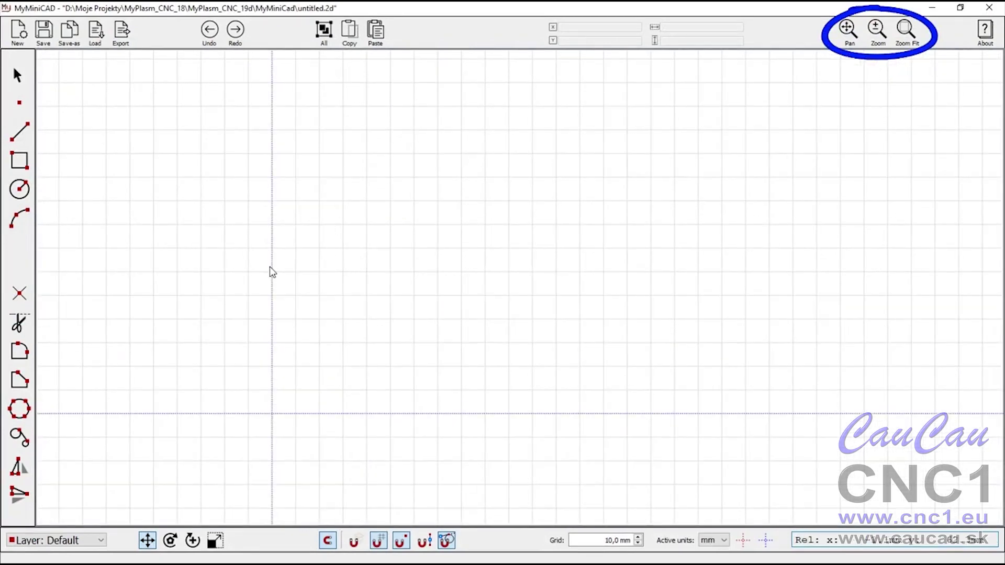
pyautogui.click(19, 133)
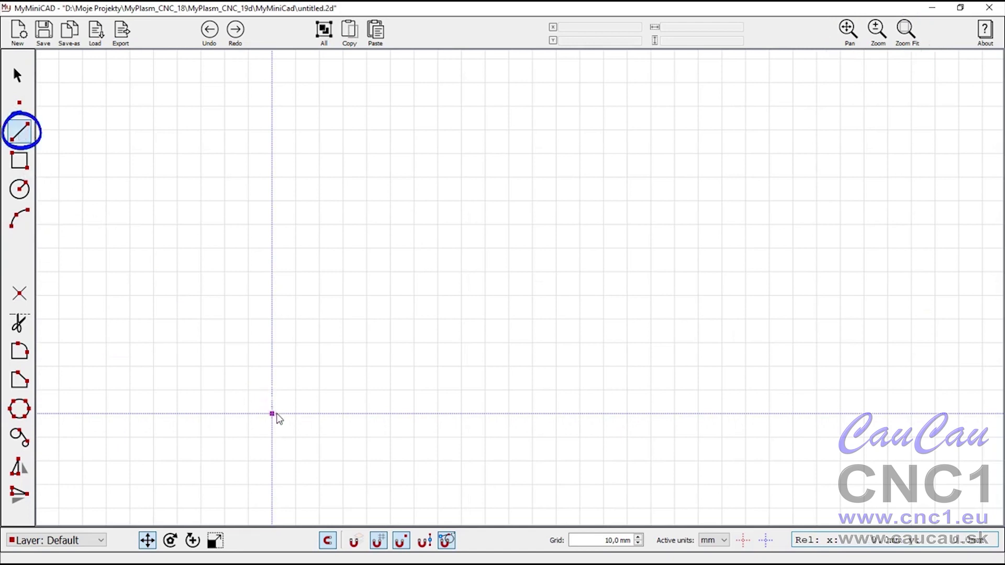
pyautogui.click(271, 413)
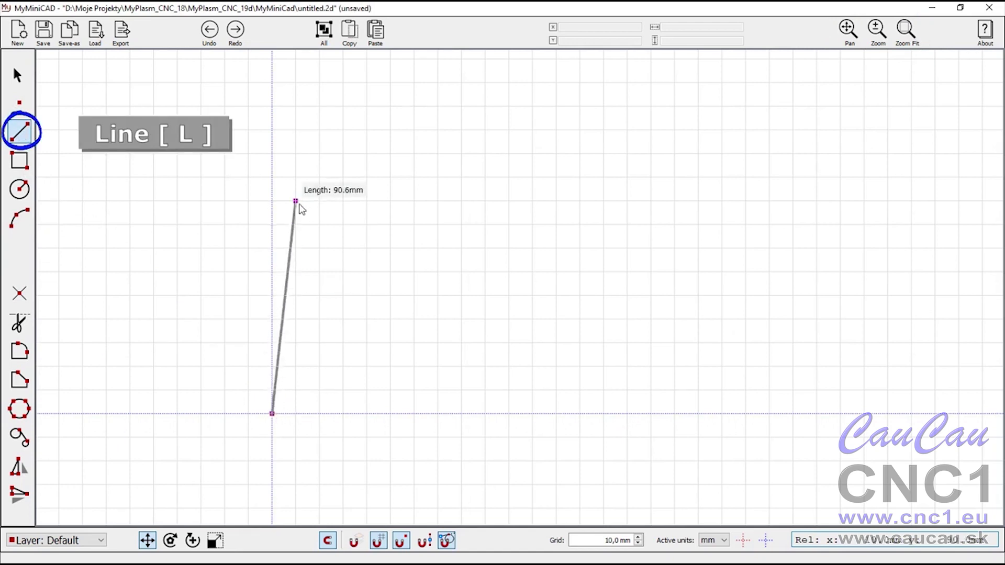
pyautogui.click(272, 177)
pyautogui.click(343, 177)
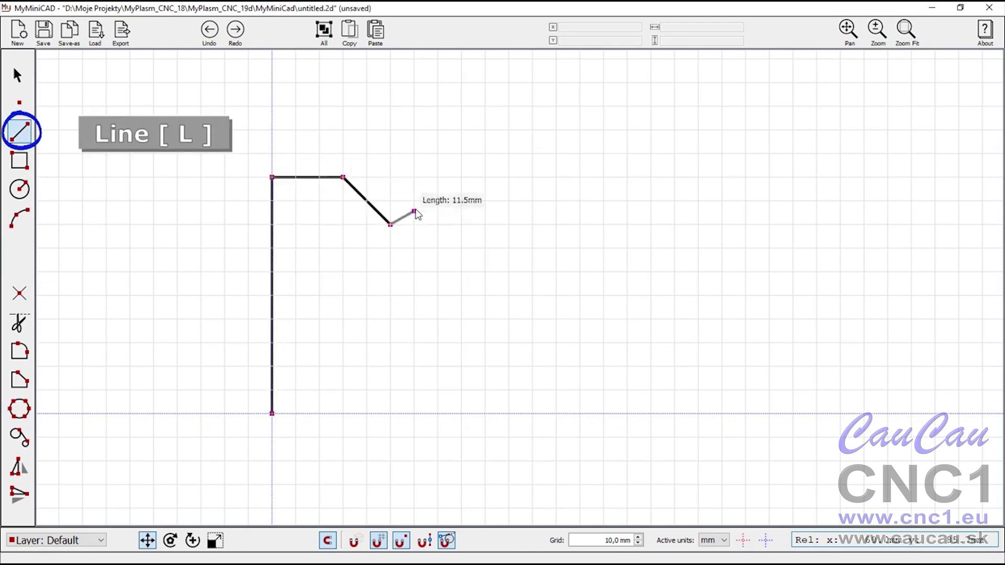
pyautogui.click(390, 225)
pyautogui.click(439, 177)
pyautogui.click(509, 177)
# Draw the M's right side, inner legs and inner V, closing the outline at the origin
pyautogui.click(509, 413)
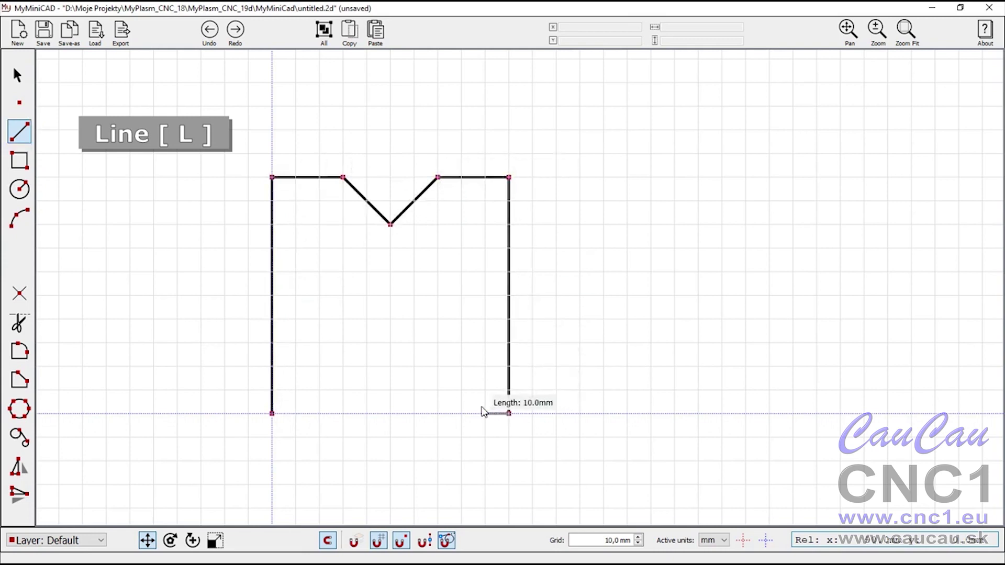
pyautogui.click(438, 414)
pyautogui.click(438, 295)
pyautogui.click(390, 343)
pyautogui.press('Escape')
pyautogui.click(390, 343)
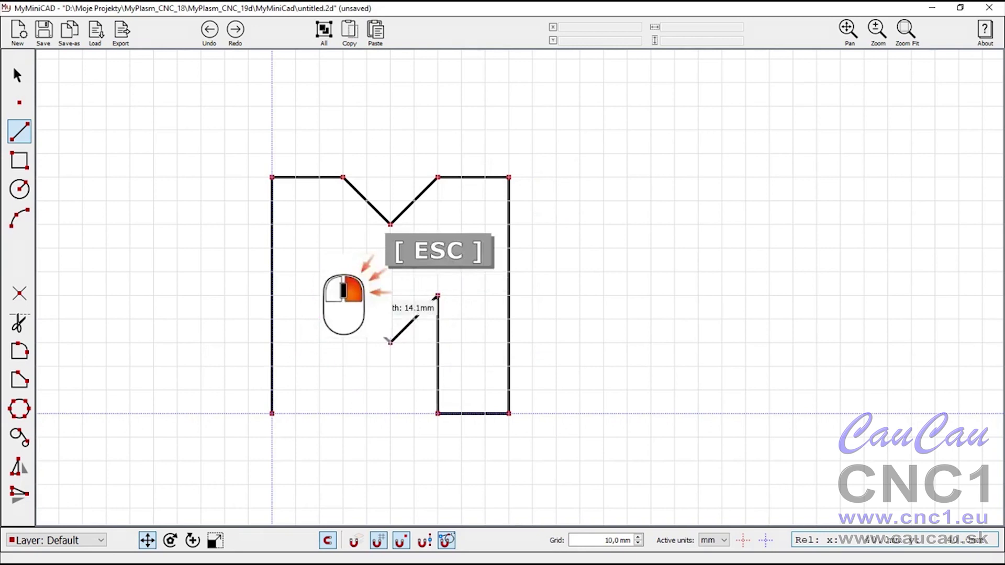
pyautogui.click(343, 295)
pyautogui.click(343, 414)
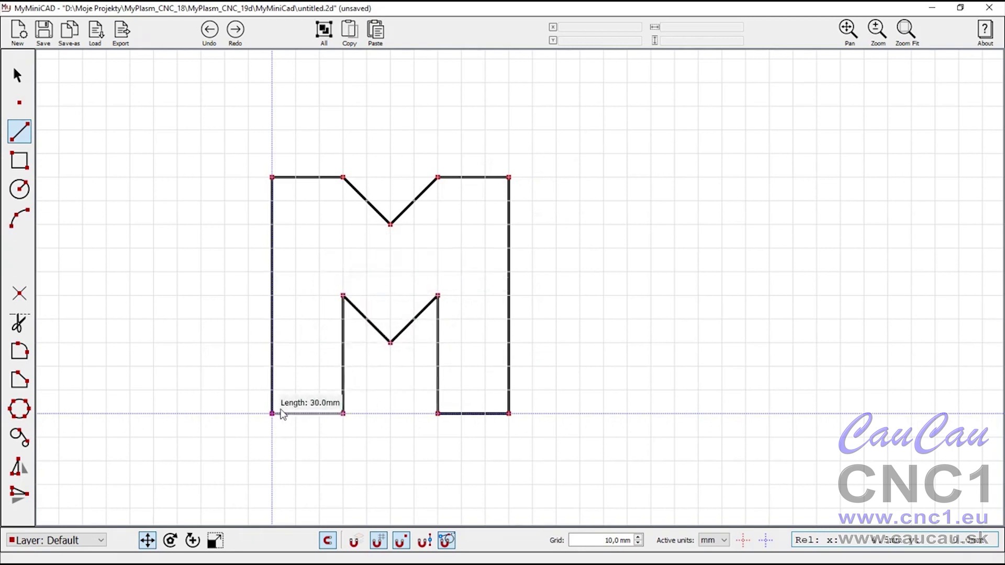
pyautogui.click(271, 414)
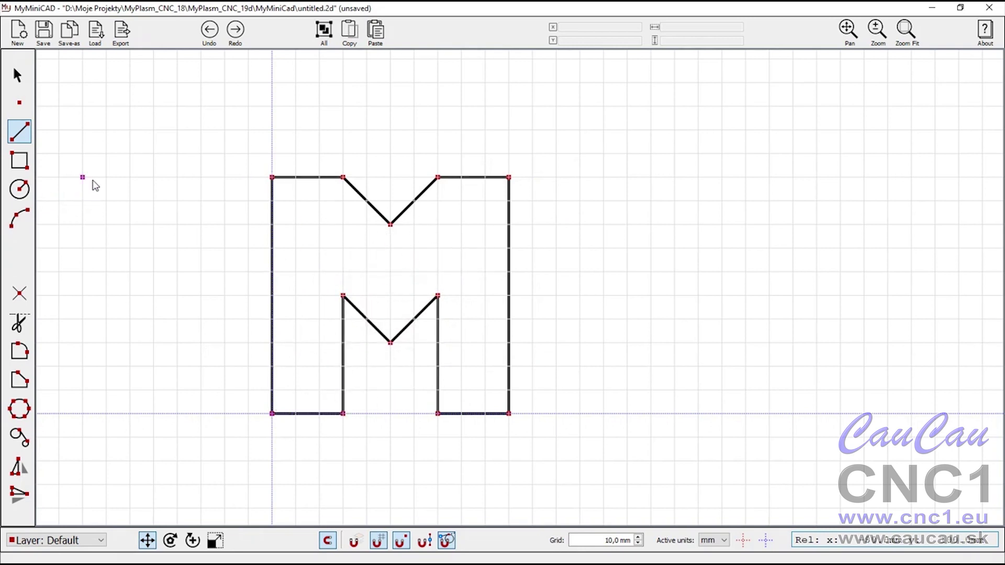
# Draw a 90 × 120 rectangle right of the M using keyboard-entered size
pyautogui.click(19, 160)
pyautogui.click(556, 248)
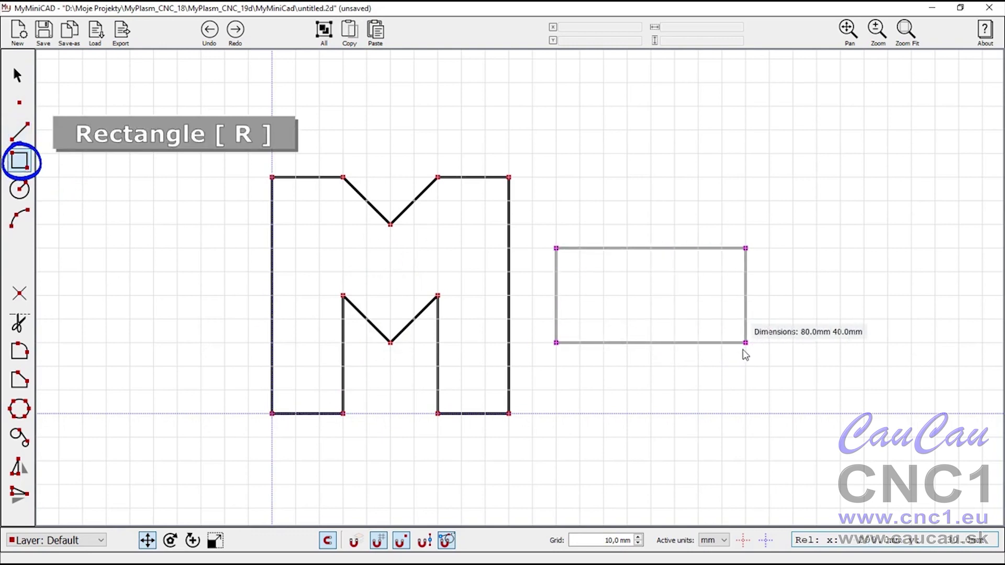
pyautogui.write('90 dy: 0')
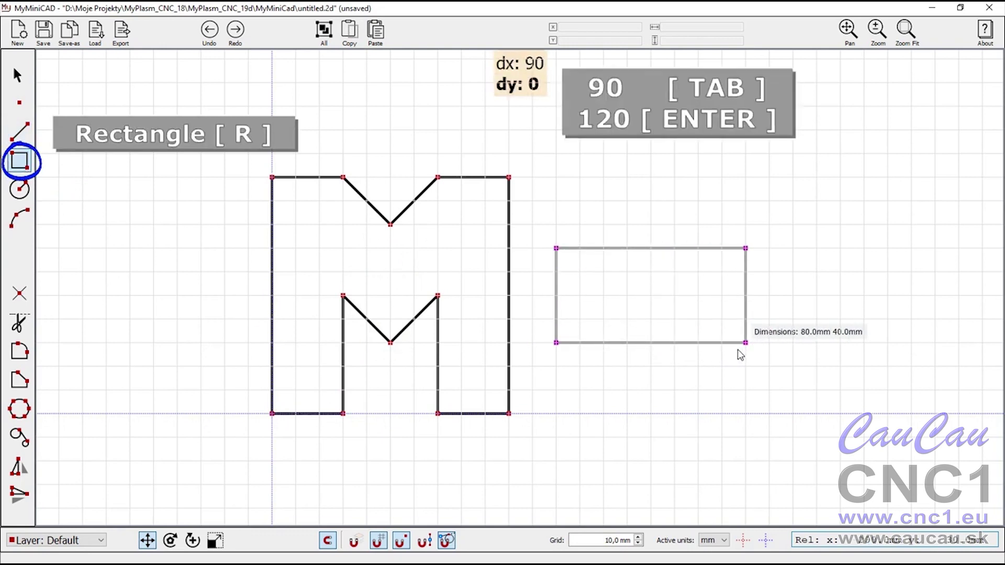
pyautogui.write('12')
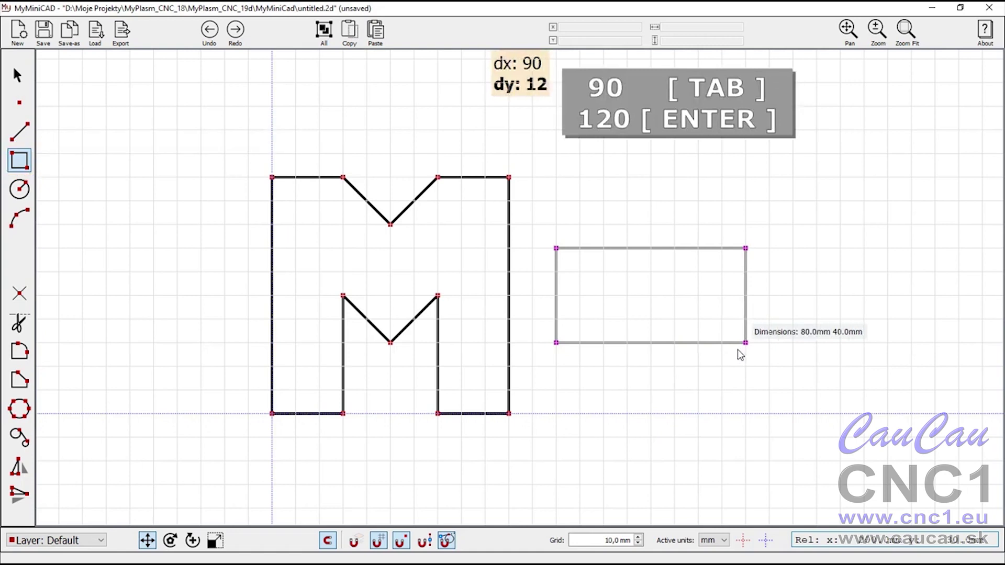
pyautogui.write('0')
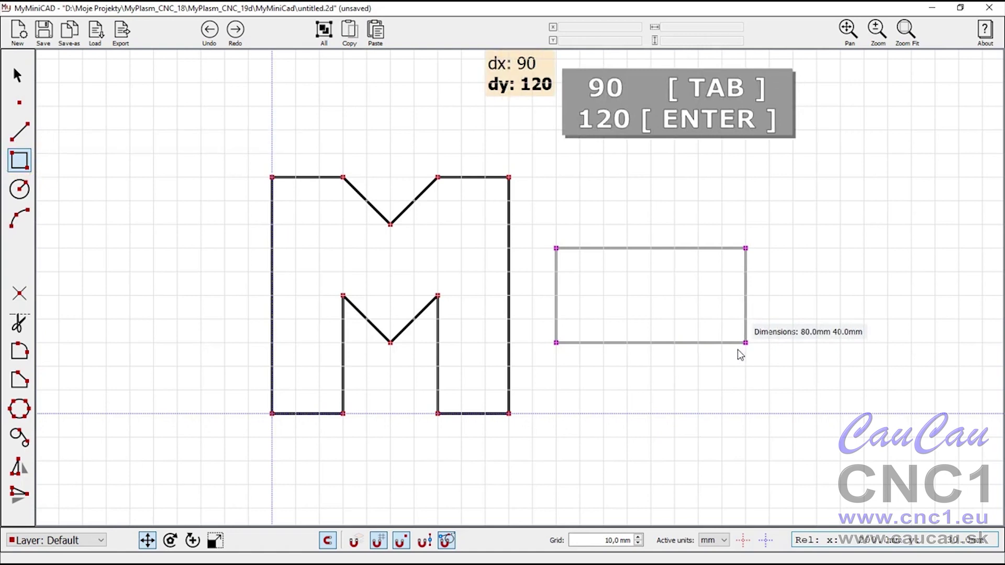
pyautogui.press('Return')
# Add overlapping 130×30, 30×50 and 70×20 rectangles around the tall block
pyautogui.scroll(-2, 555, 330)
pyautogui.click(571, 414)
pyautogui.click(379, 465)
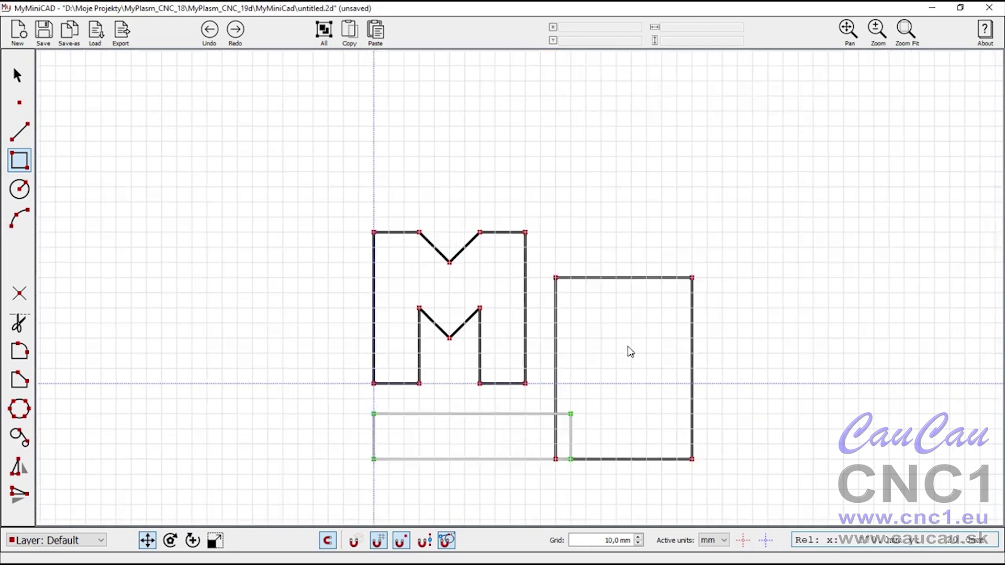
pyautogui.click(601, 263)
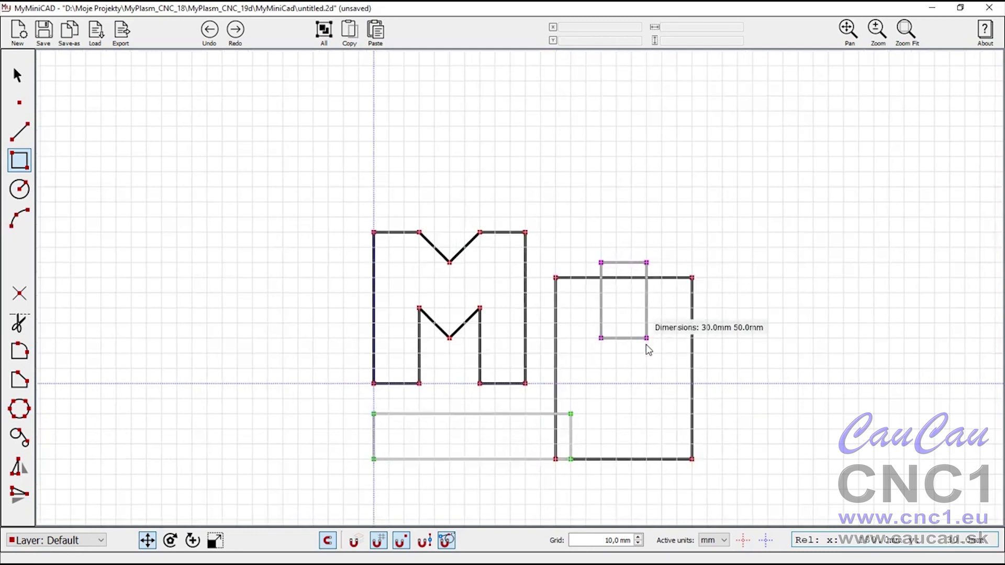
pyautogui.click(648, 338)
pyautogui.click(540, 384)
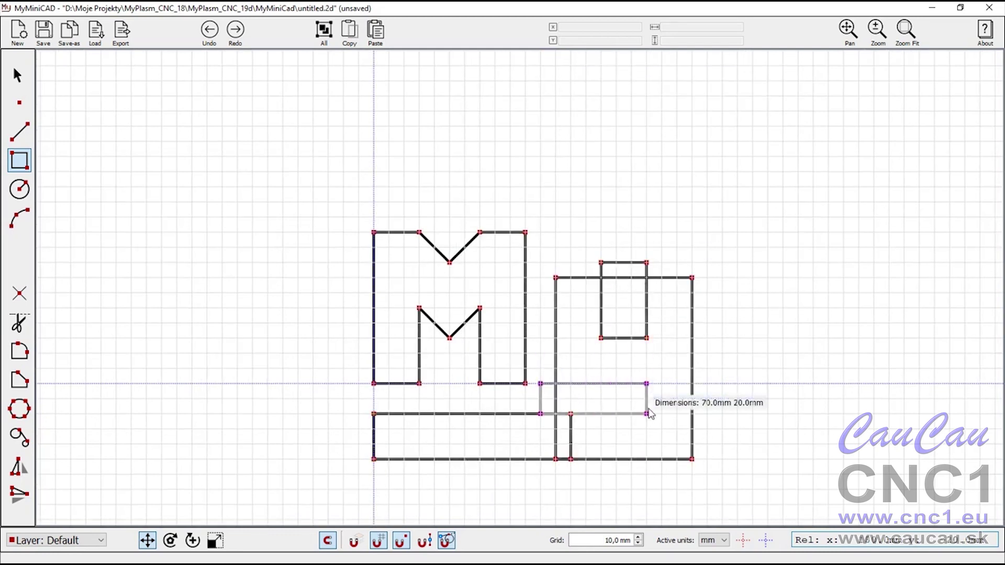
pyautogui.click(648, 414)
pyautogui.press('c')
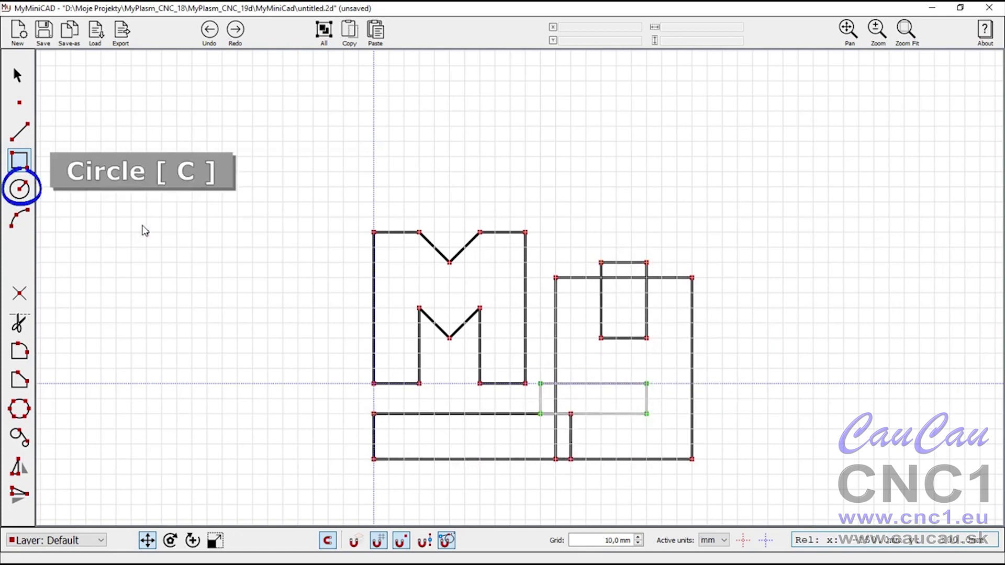
# Draw a 60 mm radius circle with two 17.5 mm circles above and below its centre
pyautogui.click(180, 217)
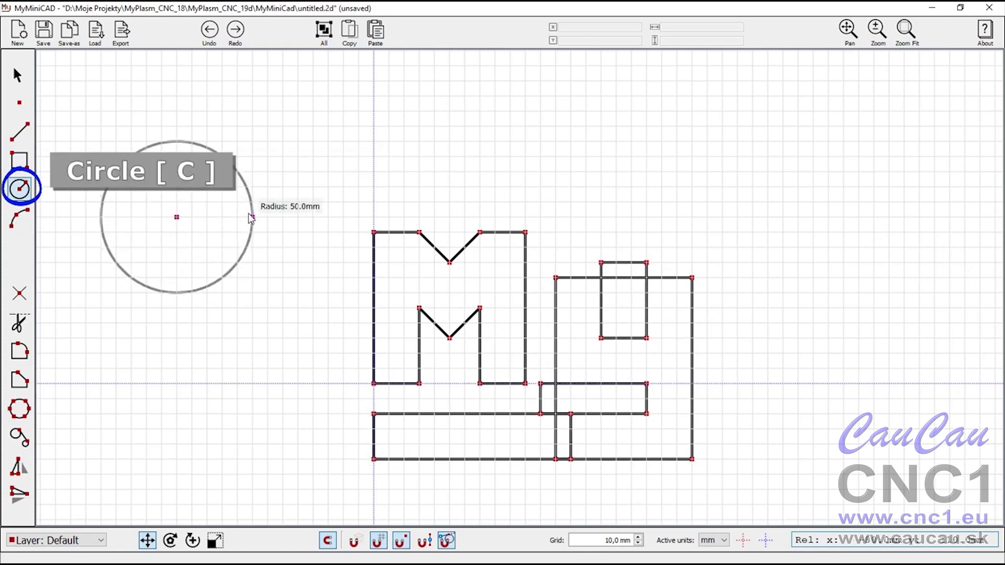
pyautogui.write('60')
pyautogui.press('Return')
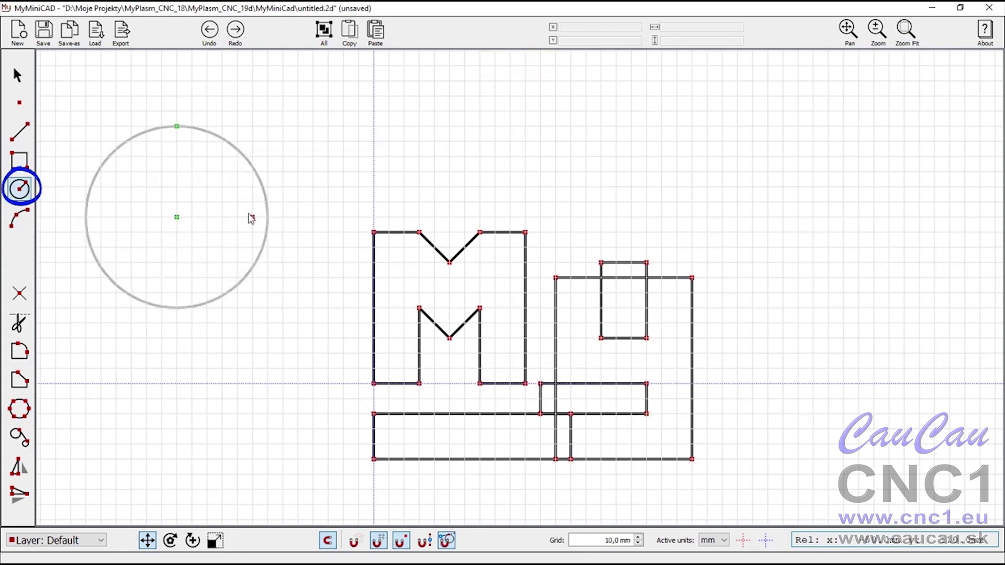
pyautogui.click(177, 172)
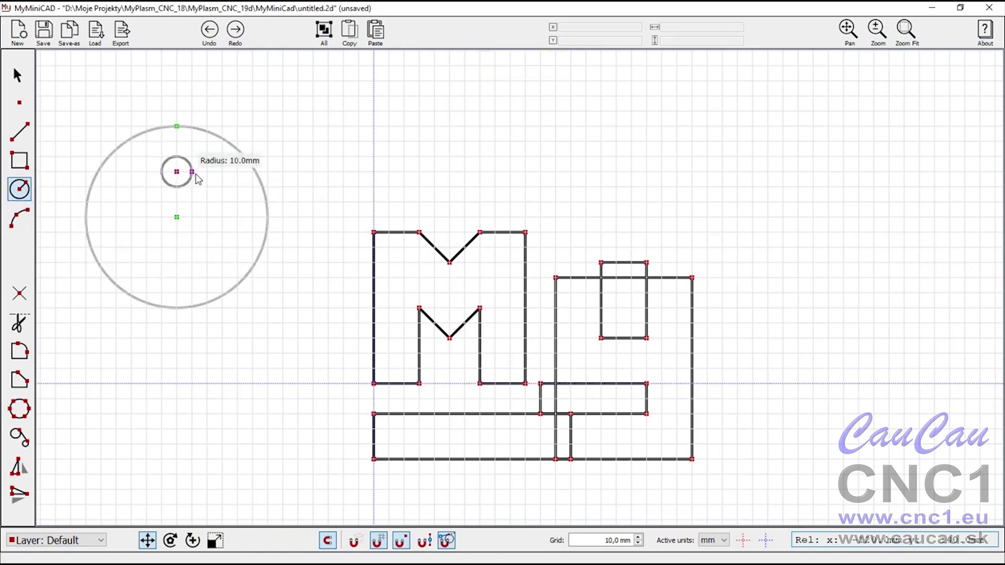
pyautogui.write('17.5')
pyautogui.press('Return')
pyautogui.click(177, 263)
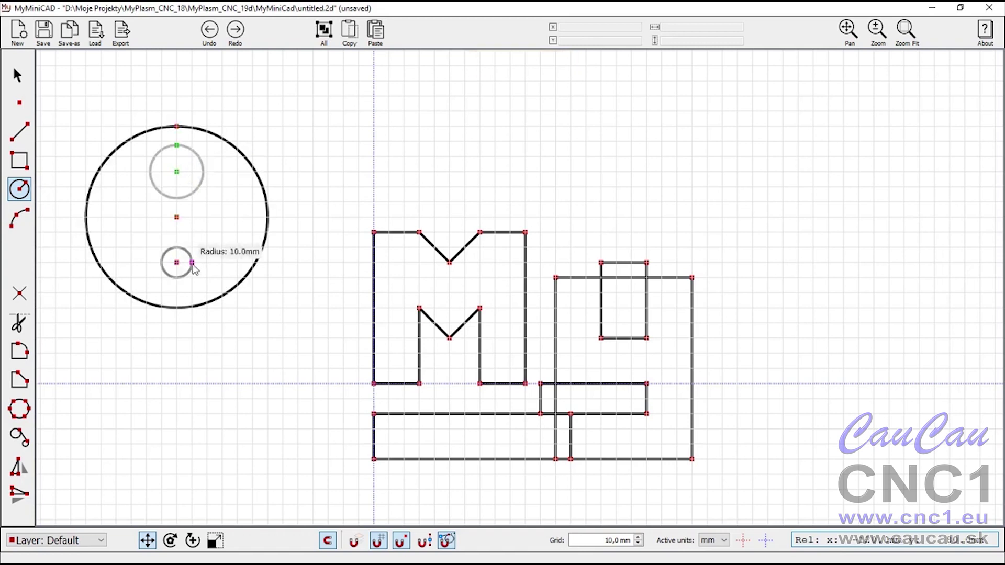
pyautogui.write('17.5')
pyautogui.press('Return')
# Draw two S-shaped arcs from the big circle's bottom and top to its centre
pyautogui.press('a')
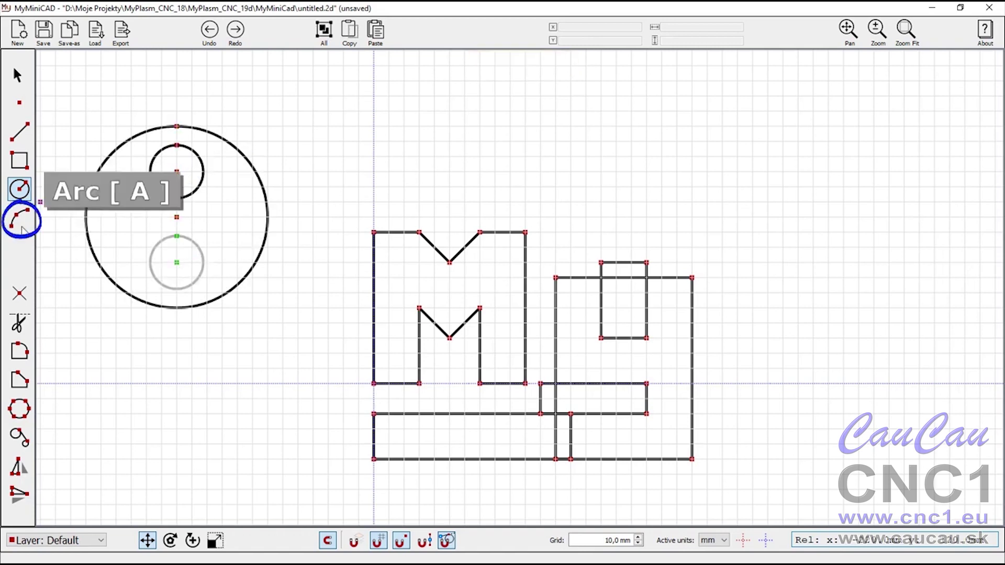
pyautogui.click(177, 308)
pyautogui.click(177, 217)
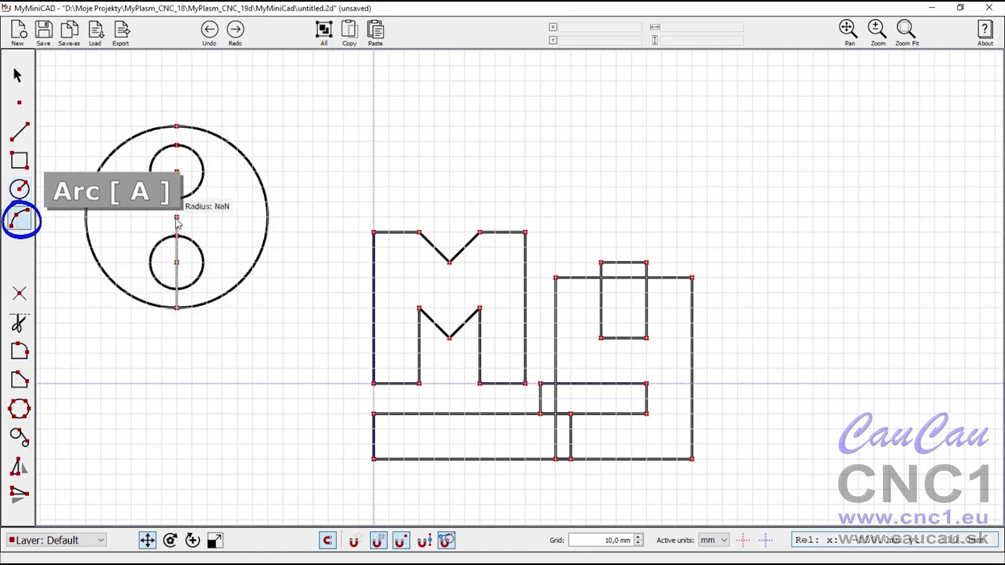
pyautogui.click(132, 262)
pyautogui.click(177, 126)
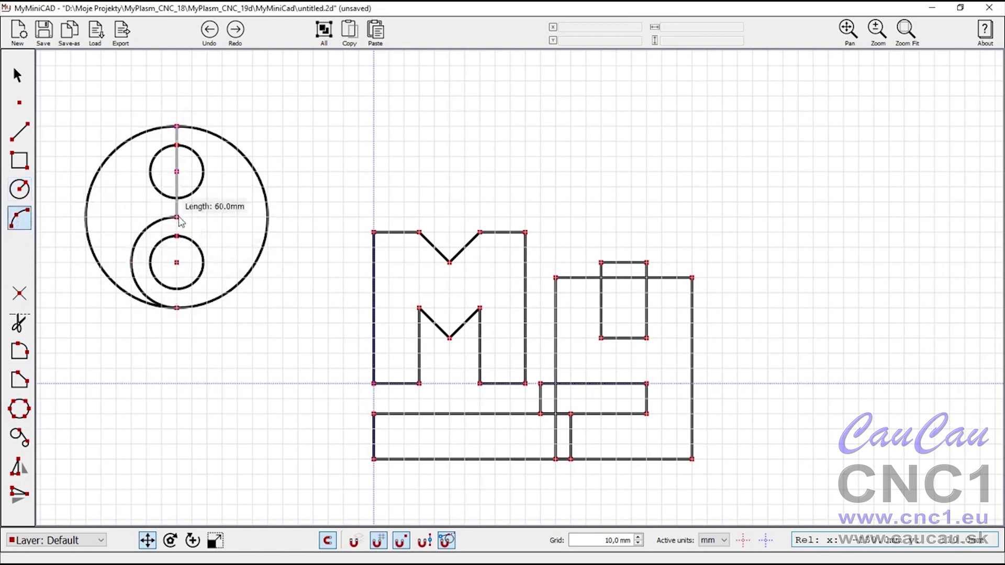
pyautogui.click(177, 217)
pyautogui.click(223, 175)
# Try selecting the M by click, box, double-click and Ctrl+A, then clear the selection
pyautogui.click(469, 251)
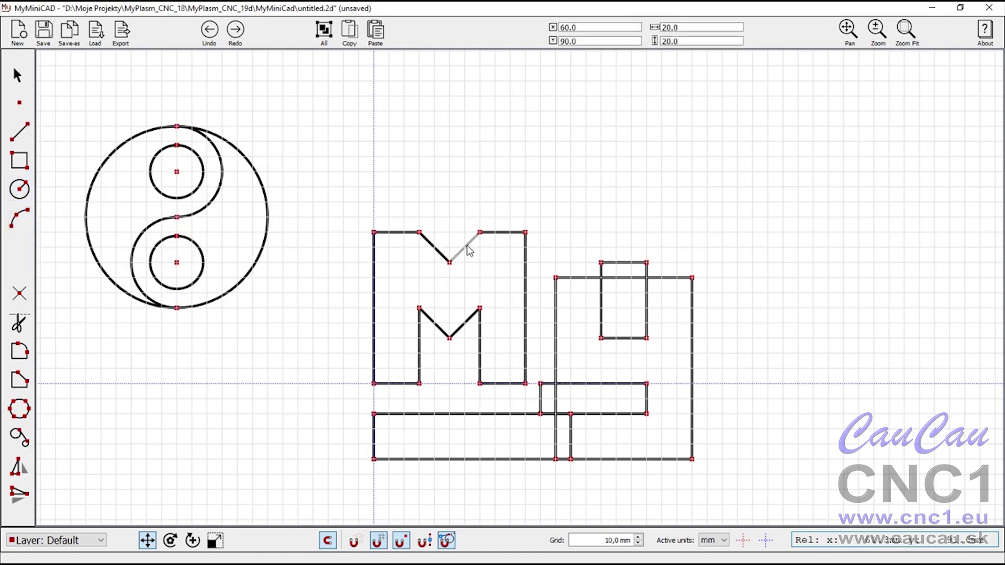
pyautogui.moveTo(338, 201); pyautogui.dragTo(538, 404)
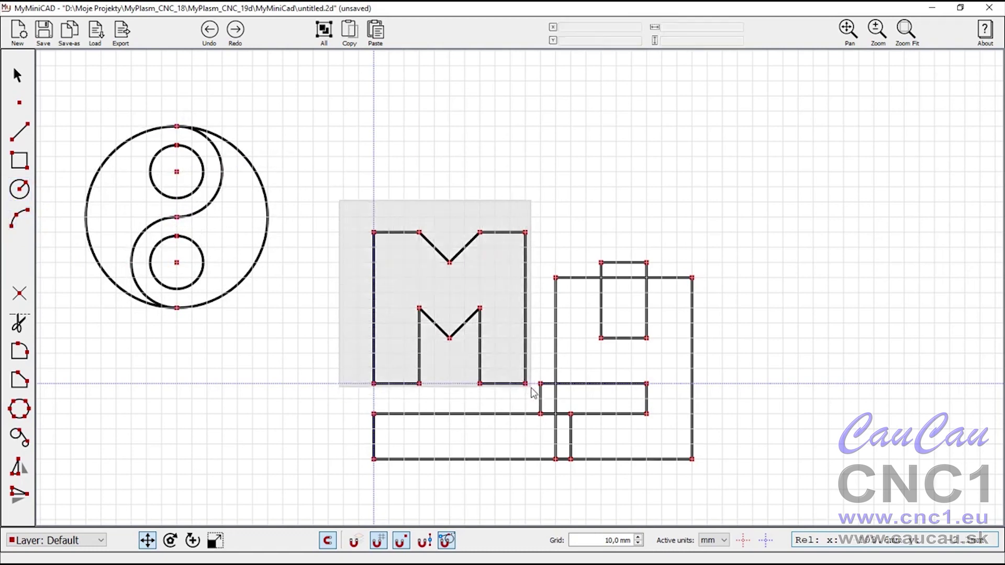
pyautogui.click(446, 214)
pyautogui.doubleClick(440, 255)
pyautogui.doubleClick(440, 255)
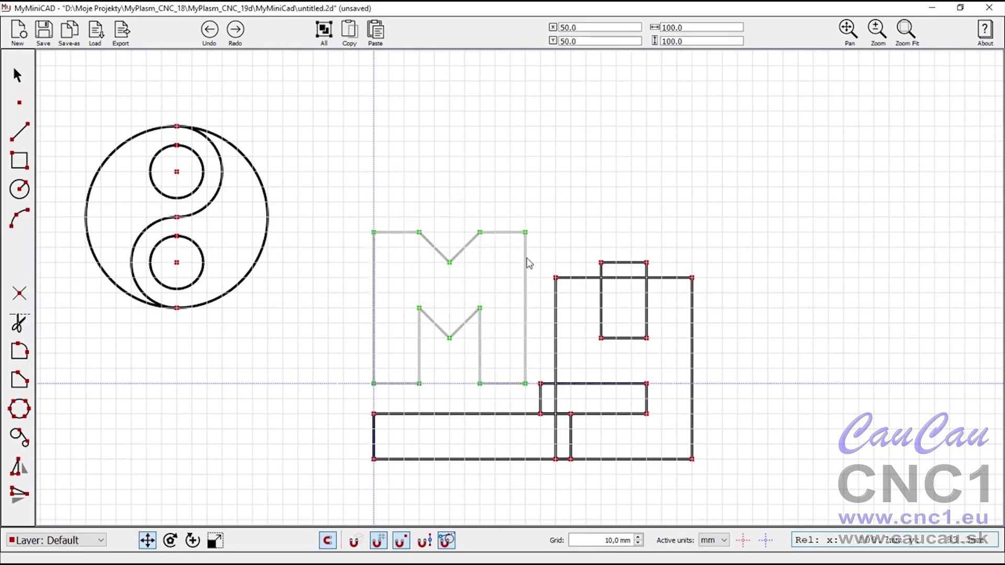
pyautogui.click(450, 371)
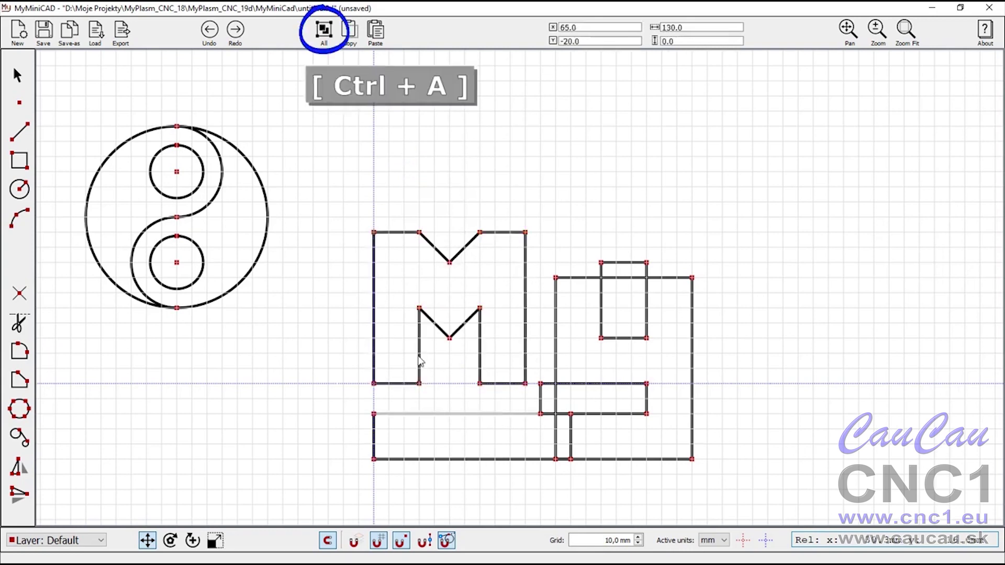
pyautogui.hotkey('ctrl', 'a')
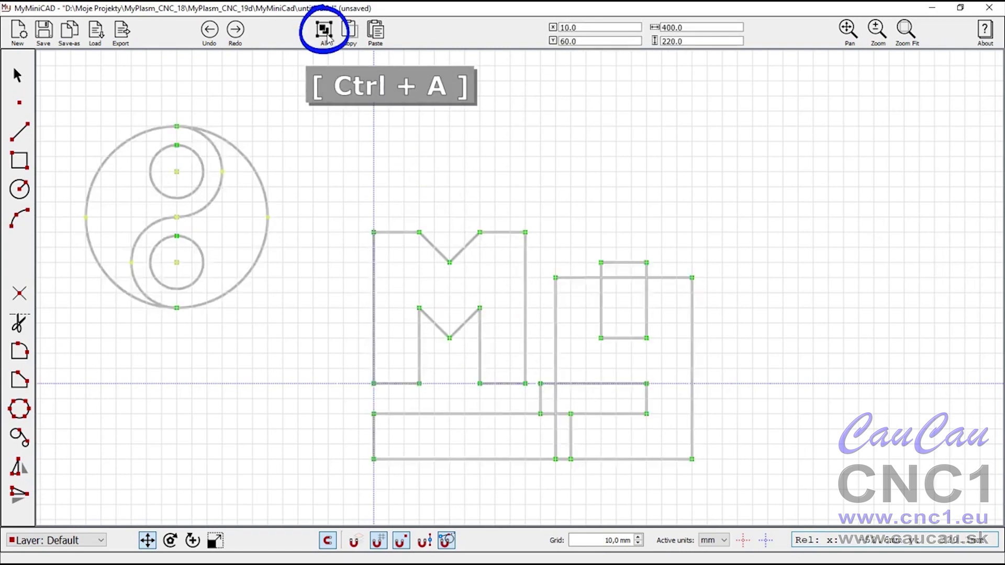
pyautogui.click(340, 258)
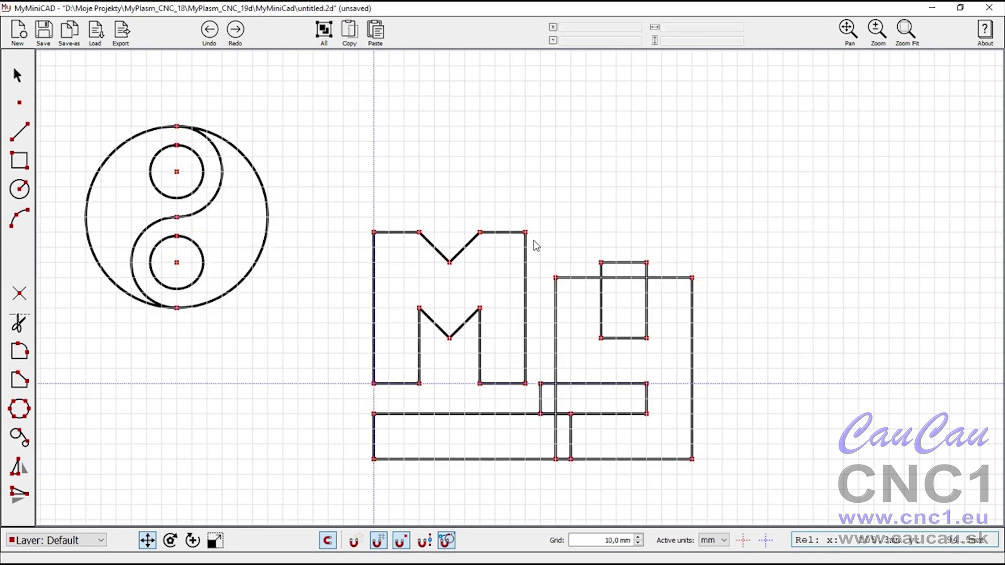
# Box-select the rectangles right of the M and add the two long horizontal lines
pyautogui.moveTo(534, 240); pyautogui.dragTo(738, 500)
pyautogui.keyDown('ctrl'); pyautogui.click(512, 460); pyautogui.keyUp('ctrl')
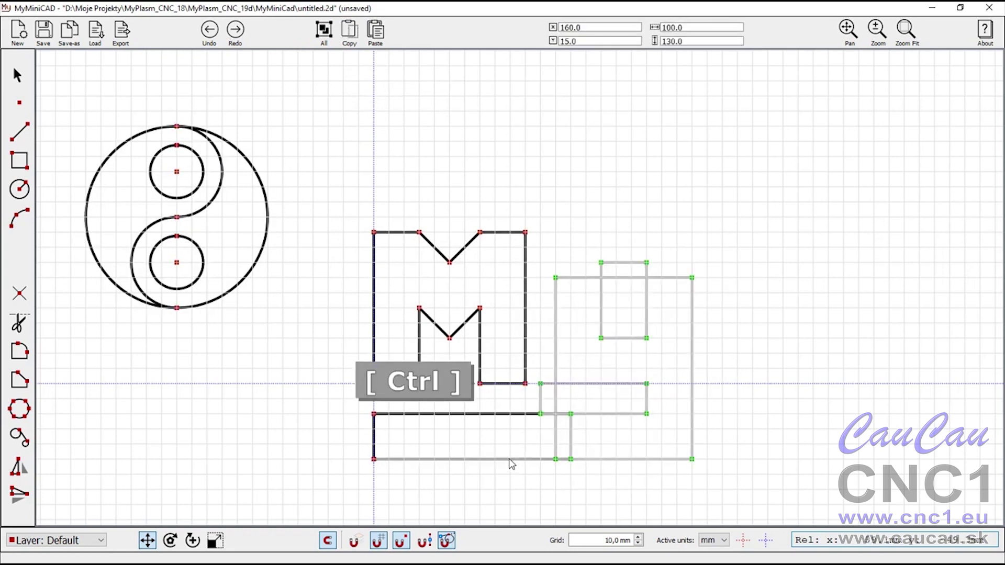
pyautogui.keyDown('ctrl'); pyautogui.click(470, 419); pyautogui.keyUp('ctrl')
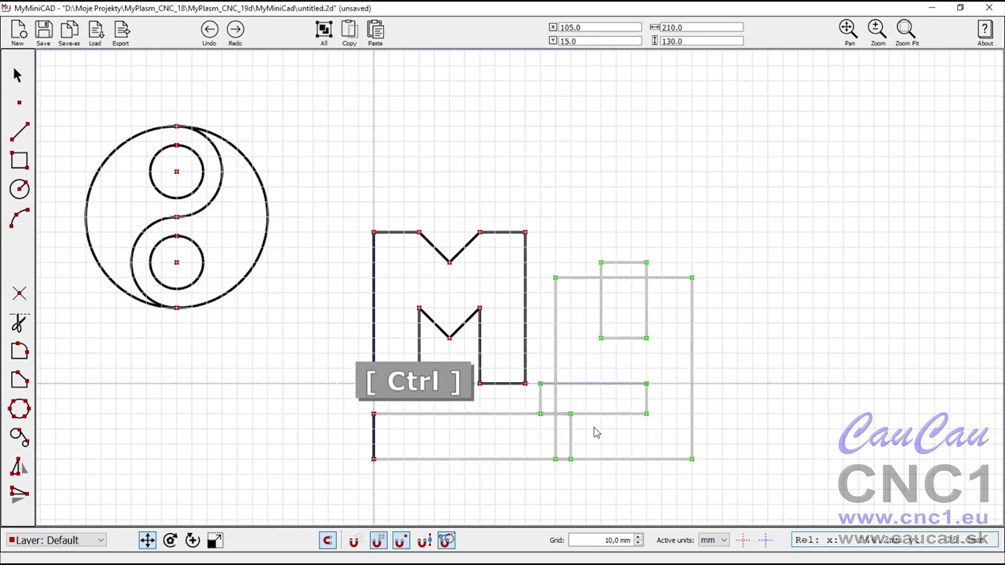
pyautogui.click(19, 295)
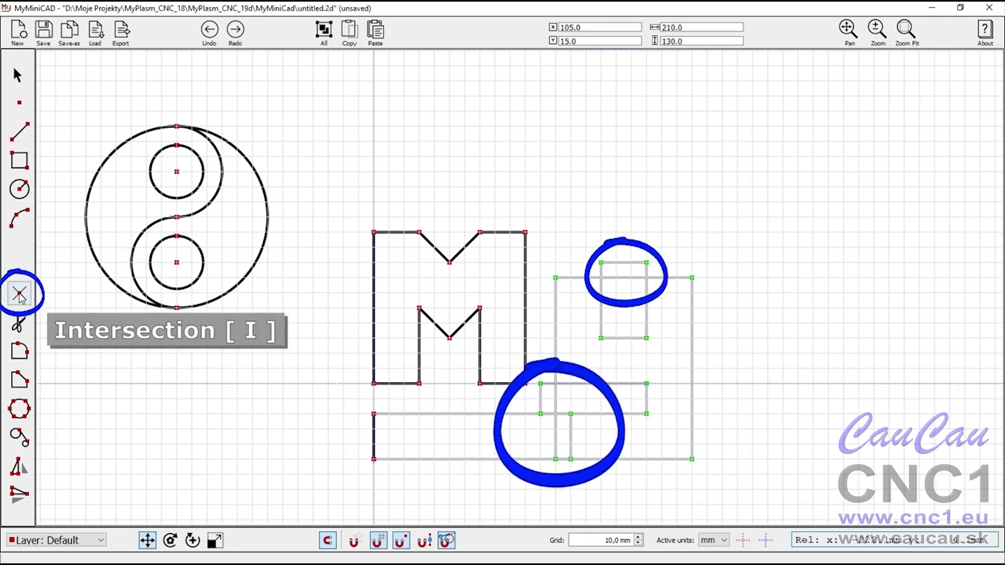
# Split the selected rectangles at their crossings and trim the inner pieces, undoing one wrong cut
pyautogui.click(19, 294)
pyautogui.click(26, 330)
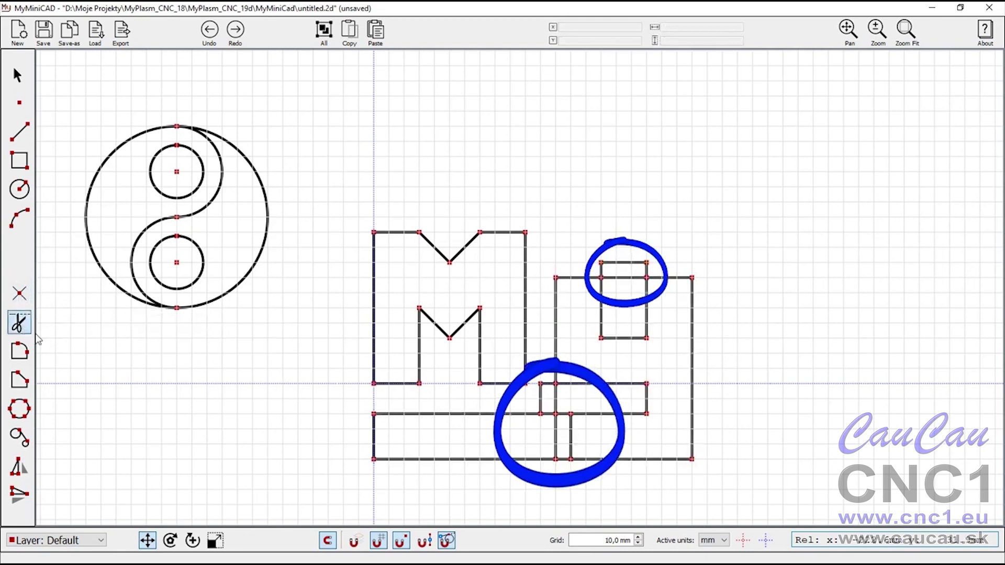
pyautogui.click(554, 427)
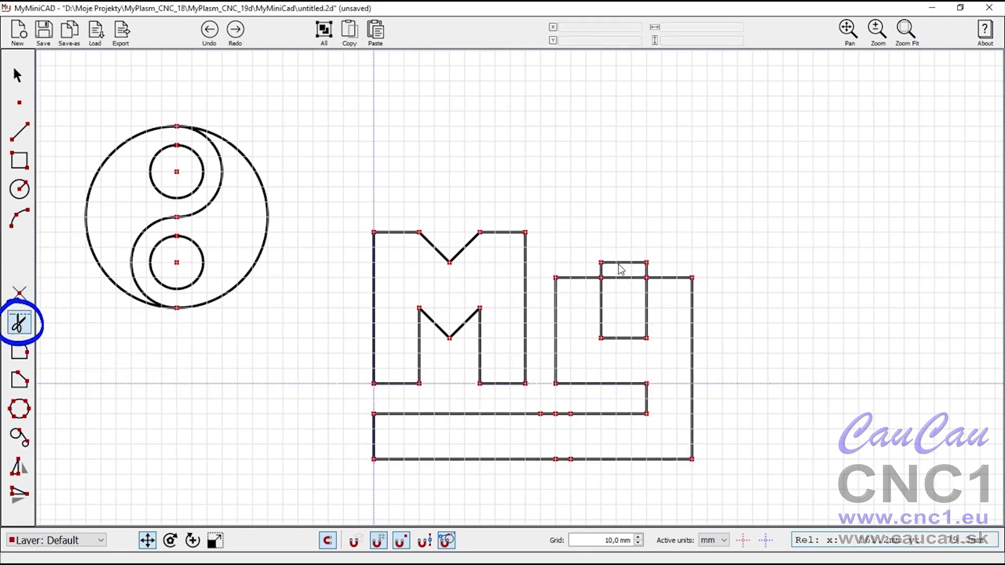
pyautogui.click(631, 278)
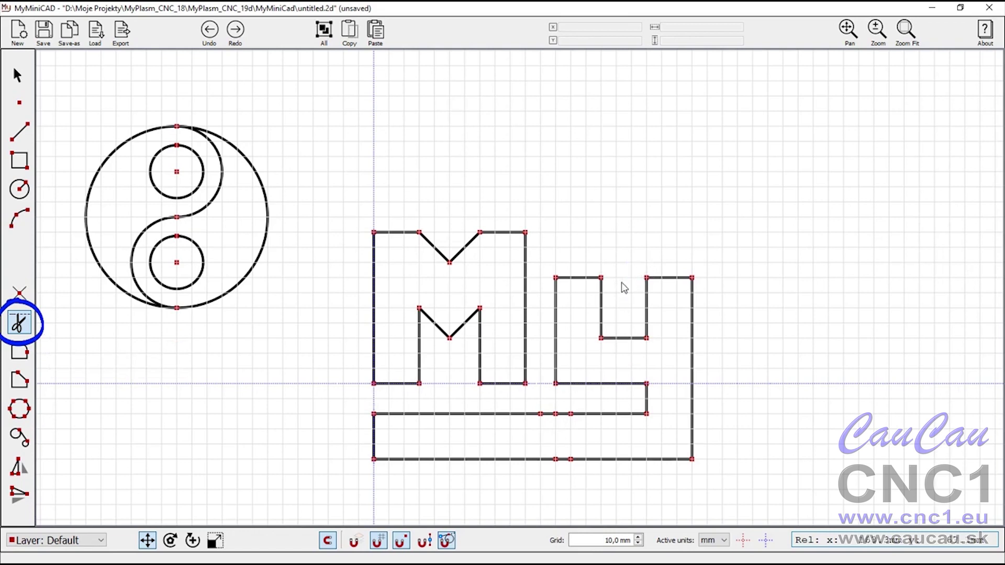
pyautogui.click(540, 413)
pyautogui.hotkey('ctrl', 'z')
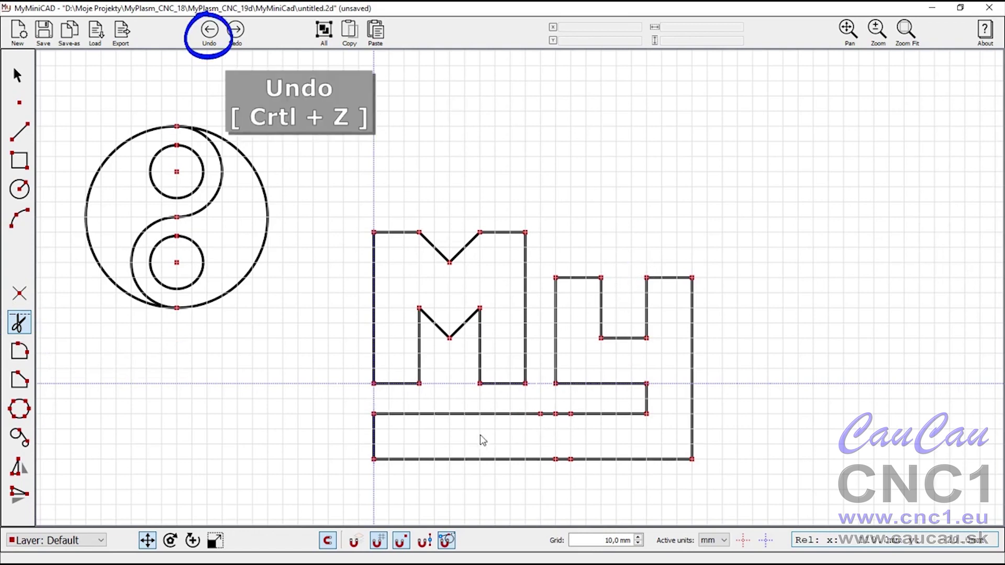
pyautogui.press('Escape')
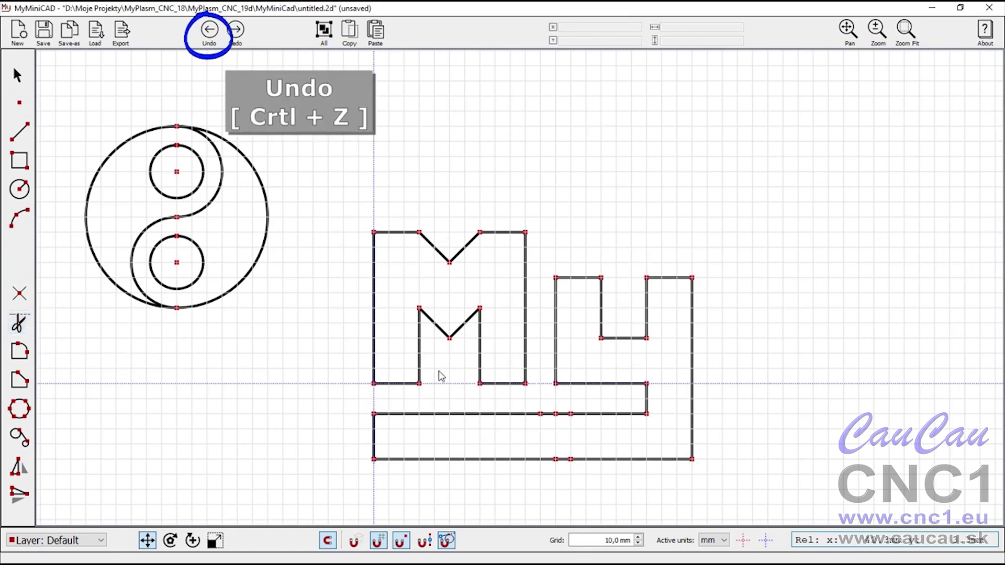
pyautogui.click(19, 159)
pyautogui.click(283, 187)
# Draw rectangles overlapping the big circle's right and left edges
pyautogui.click(237, 262)
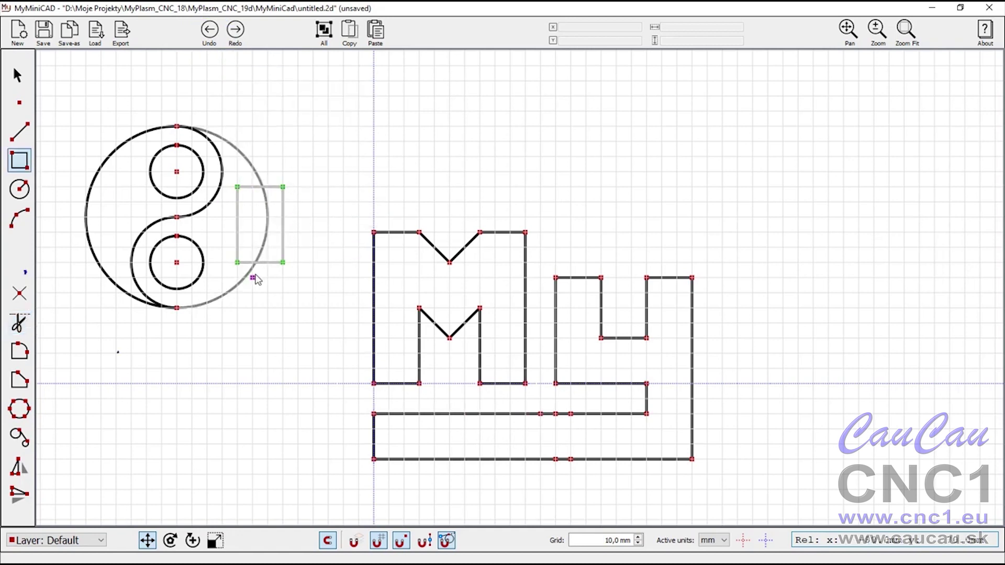
pyautogui.click(19, 160)
pyautogui.click(116, 187)
pyautogui.click(70, 263)
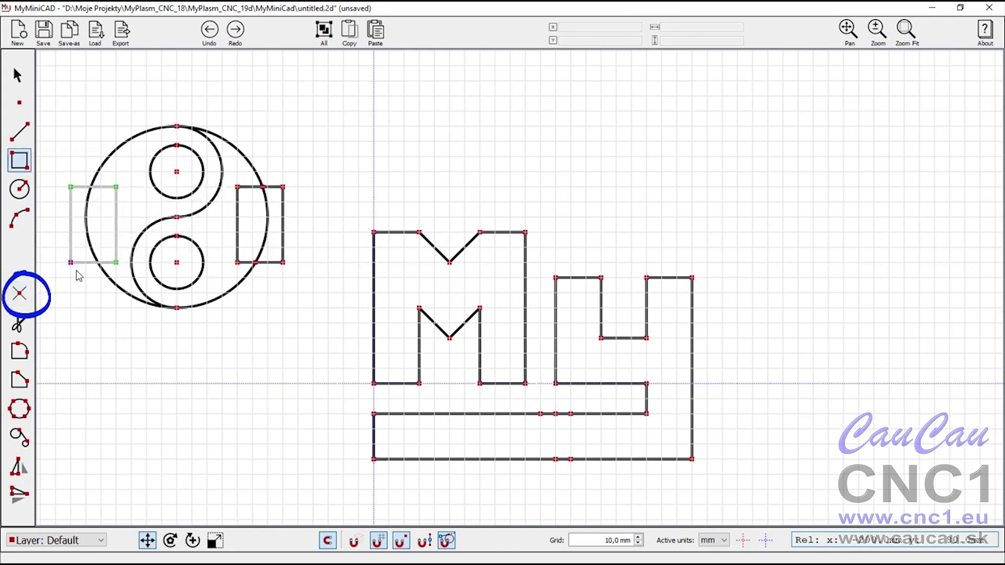
# Split the new rectangles at the circle and trim their unwanted edges and arcs
pyautogui.click(19, 296)
pyautogui.scroll(2, 105, 268)
pyautogui.scroll(-1, 110, 272)
pyautogui.scroll(-1, 115, 285)
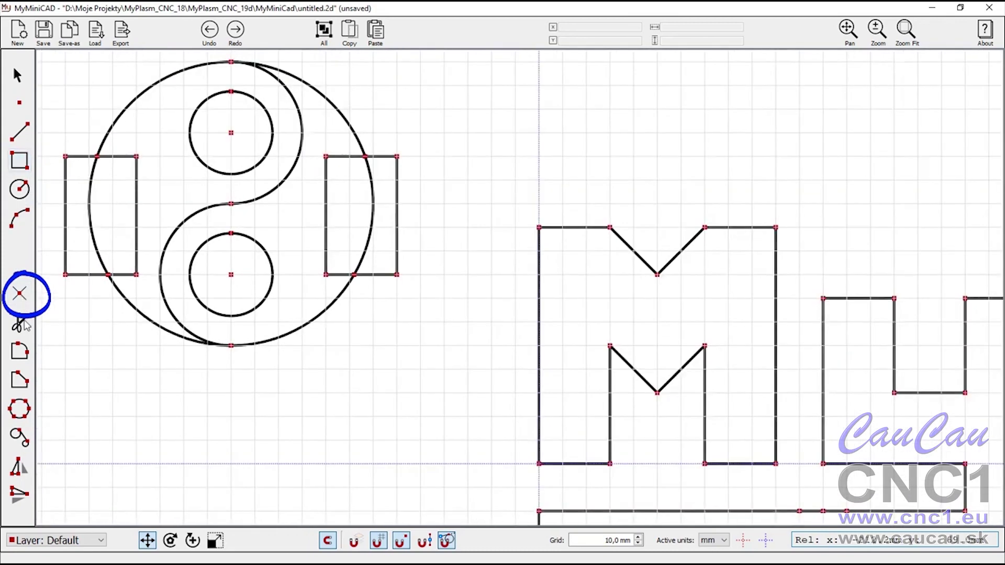
pyautogui.click(19, 323)
pyautogui.click(71, 156)
pyautogui.click(89, 189)
pyautogui.click(68, 274)
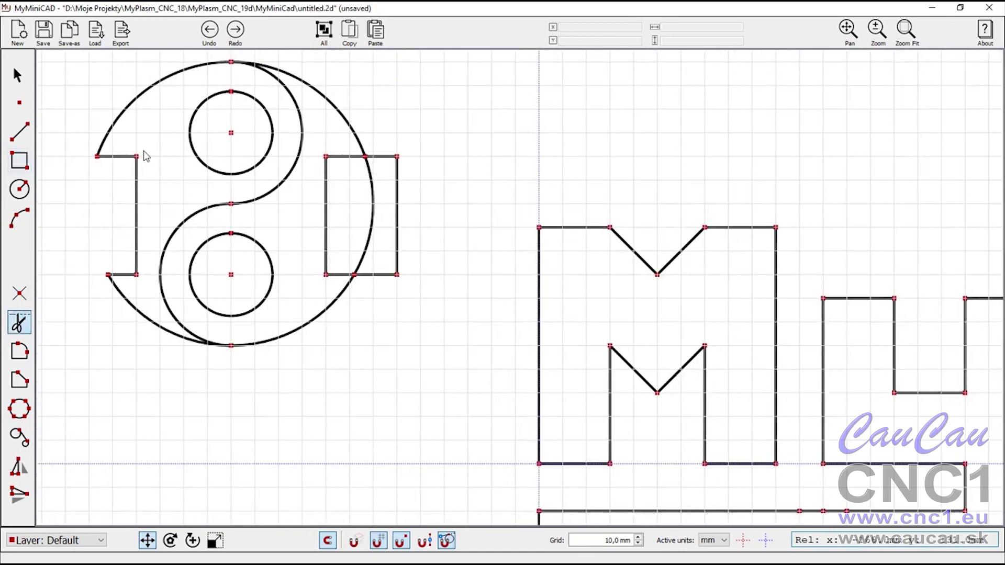
pyautogui.click(336, 156)
pyautogui.click(326, 215)
pyautogui.click(332, 274)
pyautogui.click(374, 230)
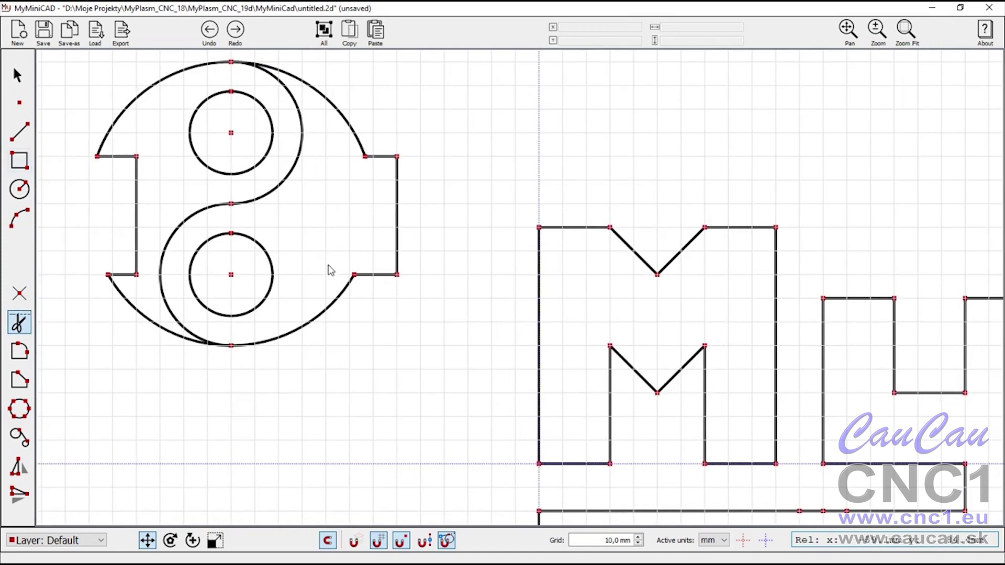
# Trim the upper-left outer arc, left notch edge, upper small circle and leftover stub
pyautogui.scroll(-1, 308, 274)
pyautogui.scroll(3, 299, 272)
pyautogui.scroll(-4, 193, 216)
pyautogui.click(181, 167)
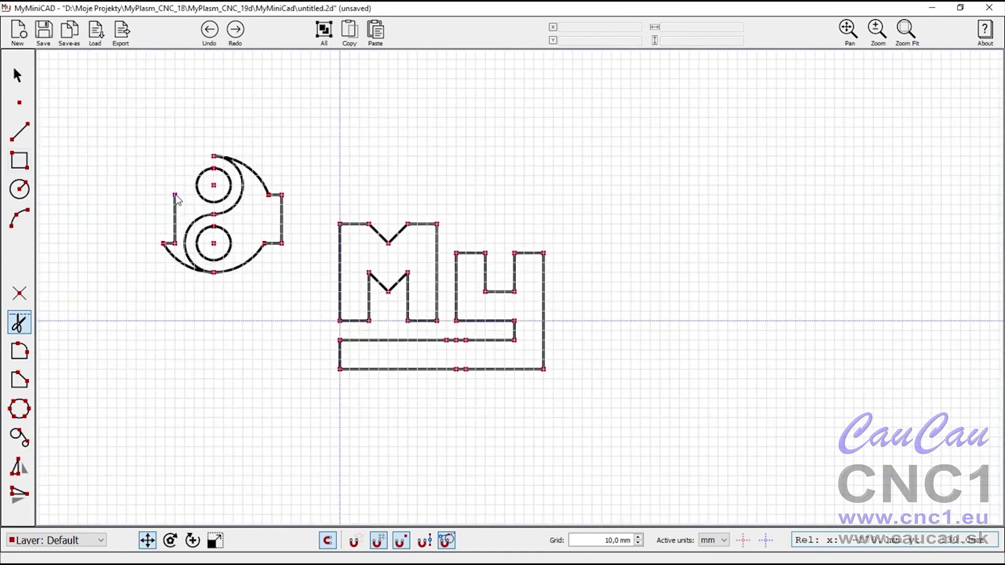
pyautogui.click(175, 215)
pyautogui.click(196, 185)
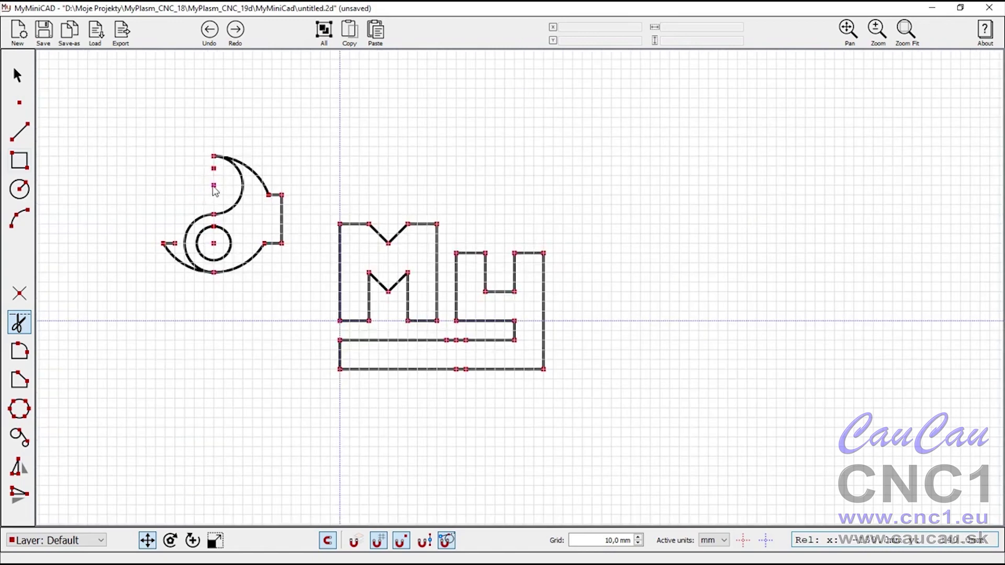
pyautogui.click(163, 246)
pyautogui.scroll(1, 201, 254)
pyautogui.scroll(1, 202, 253)
# Cut off the top arc tip with a crossing line, splitting and trimming the excess
pyautogui.click(20, 132)
pyautogui.click(237, 99)
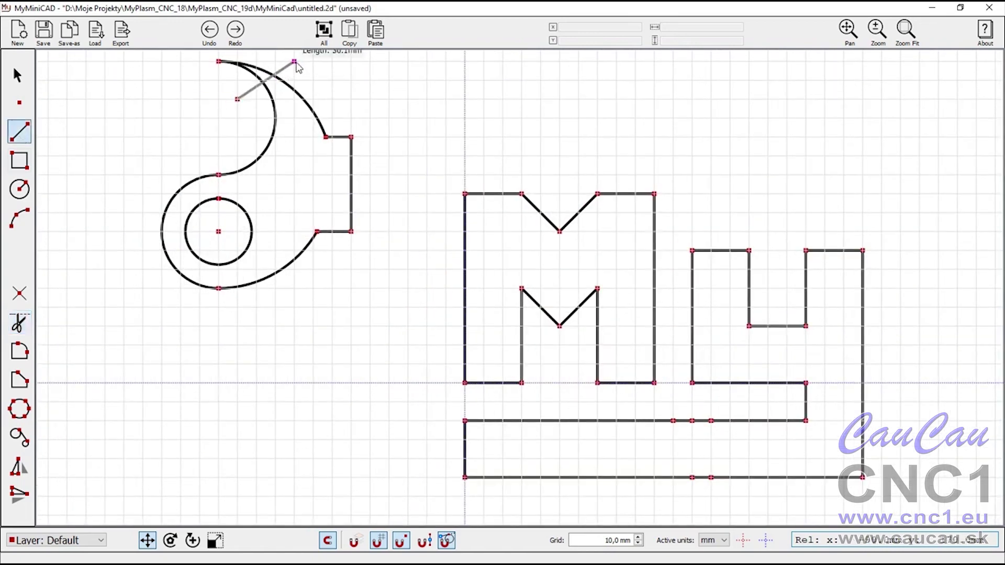
pyautogui.click(295, 62)
pyautogui.click(19, 294)
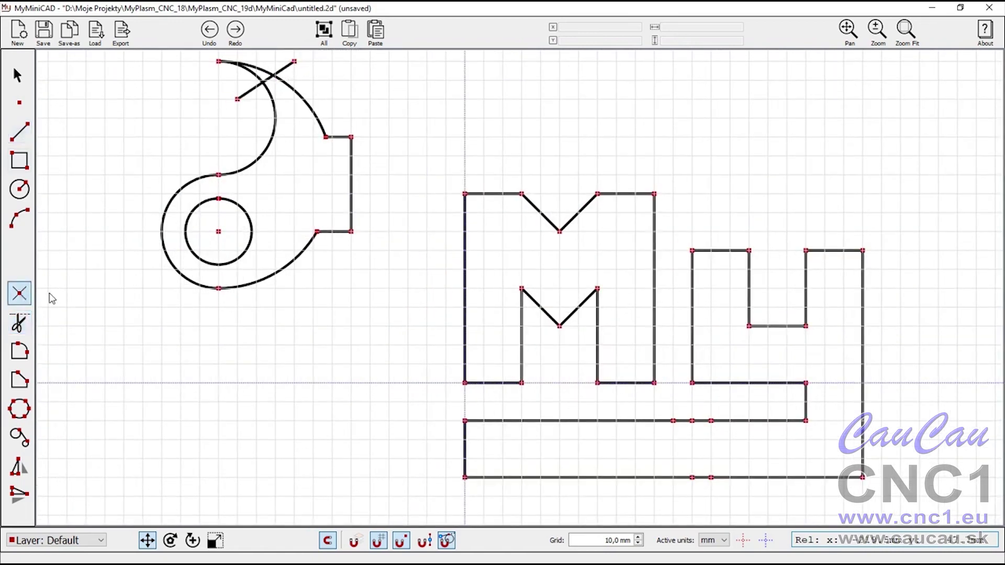
pyautogui.click(273, 83)
pyautogui.press('t')
pyautogui.click(239, 98)
pyautogui.click(220, 62)
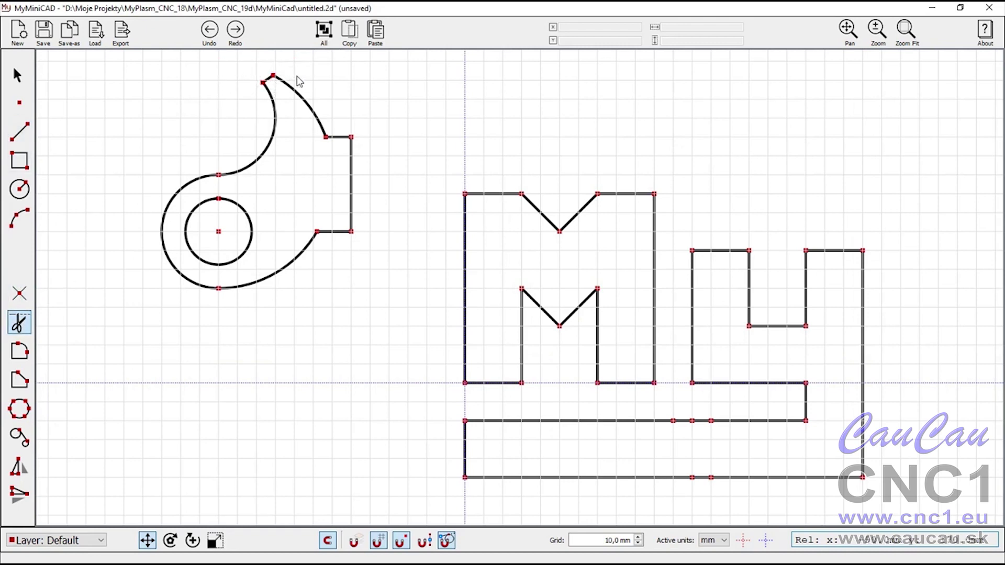
pyautogui.scroll(-2, 253, 207)
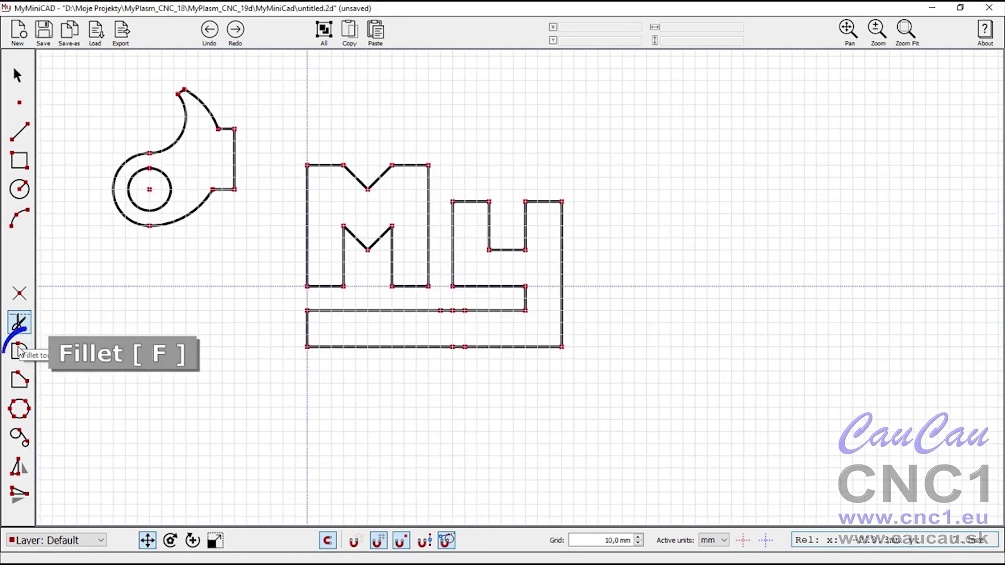
# Try filleting individual M corners at radius 5, then cancel
pyautogui.click(20, 351)
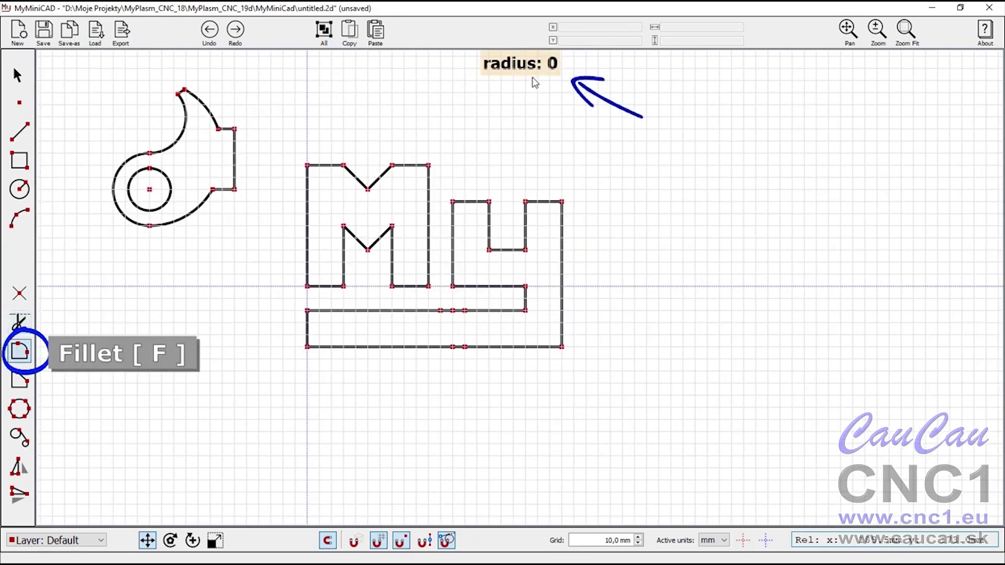
pyautogui.write('5')
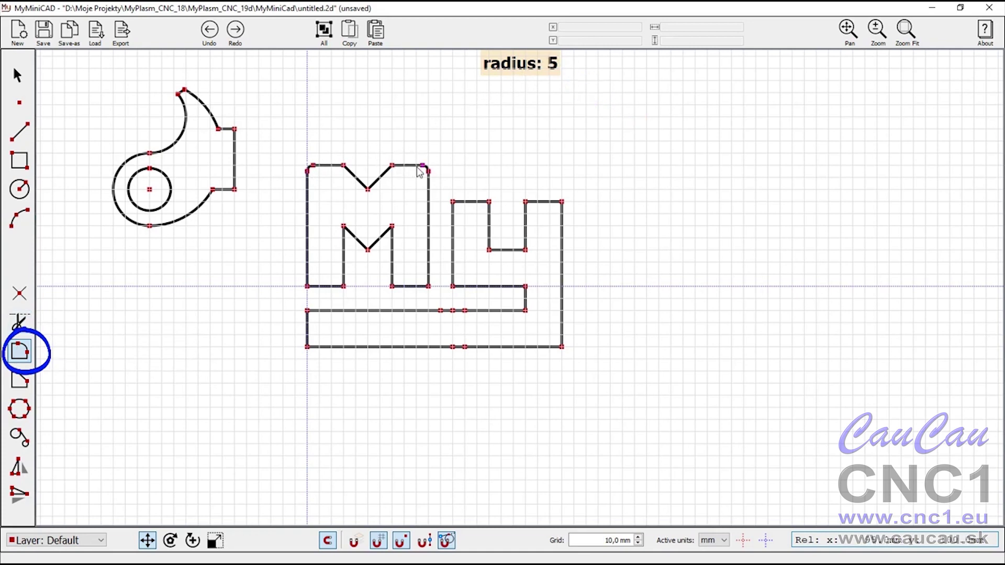
pyautogui.click(393, 166)
pyautogui.click(343, 166)
pyautogui.click(369, 189)
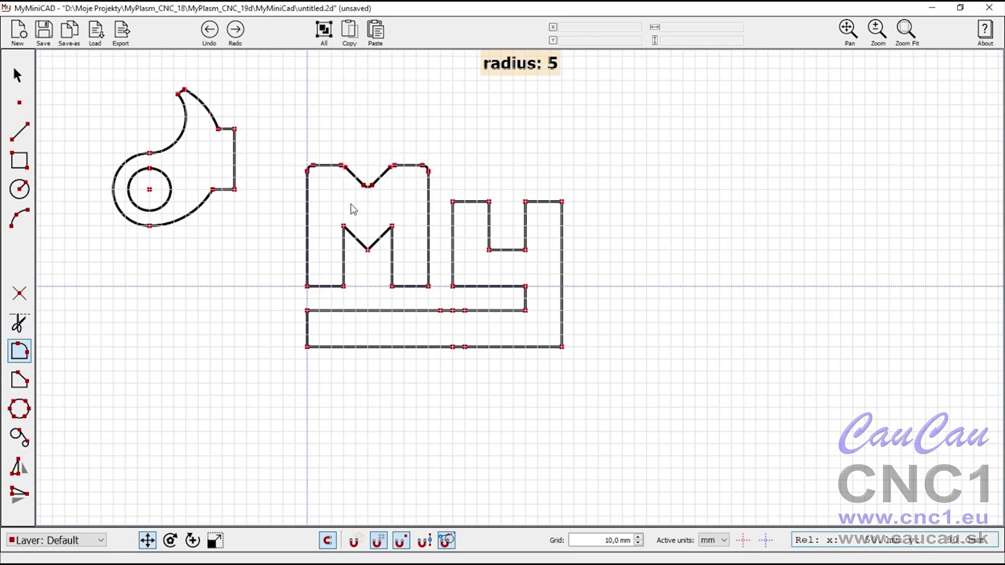
pyautogui.click(368, 250)
pyautogui.click(392, 287)
pyautogui.press('Escape')
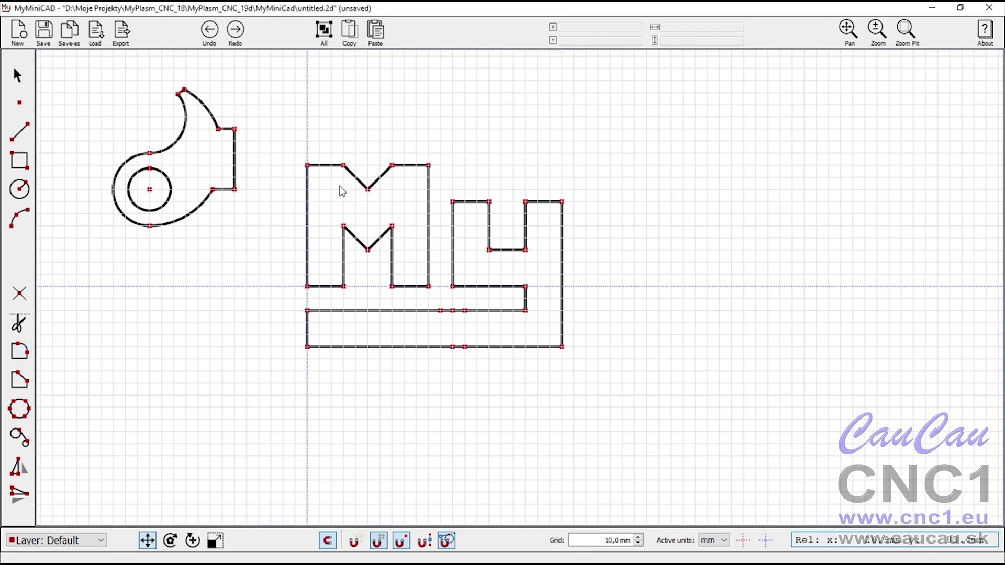
# Box-select the whole M and fillet all its corners at radius 7
pyautogui.moveTo(285, 138); pyautogui.dragTo(449, 308)
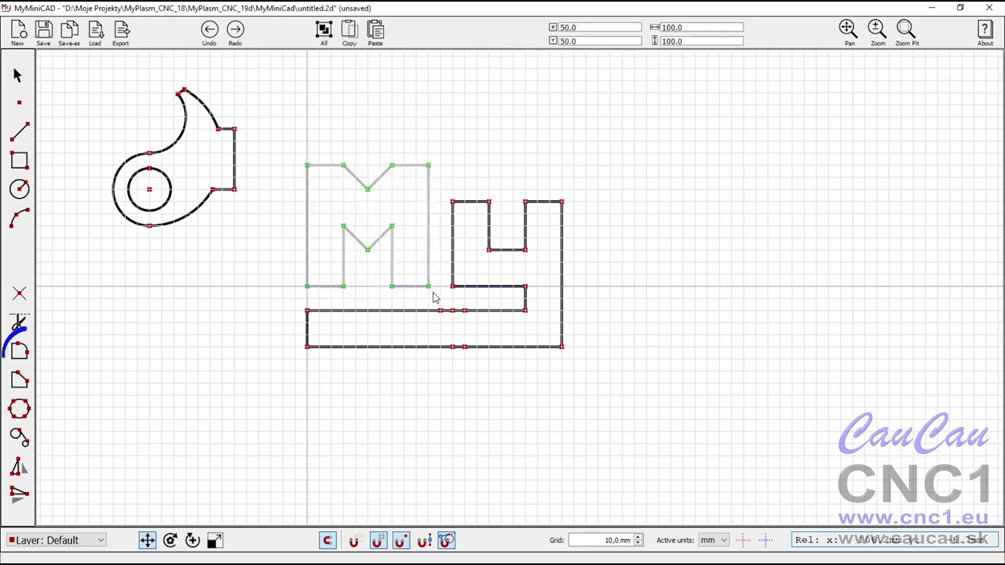
pyautogui.click(22, 352)
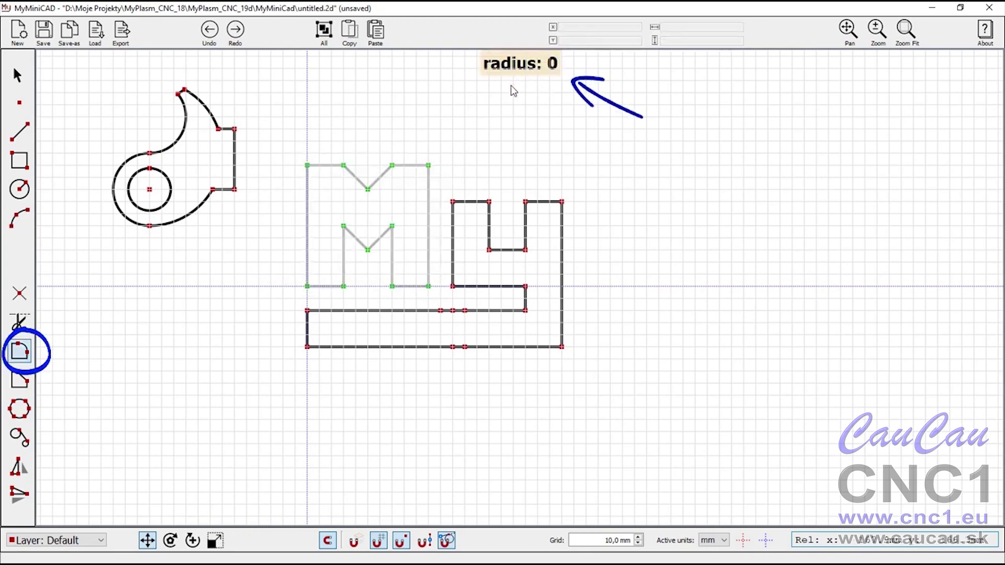
pyautogui.scroll(1, 367, 220)
pyautogui.scroll(2, 340, 183)
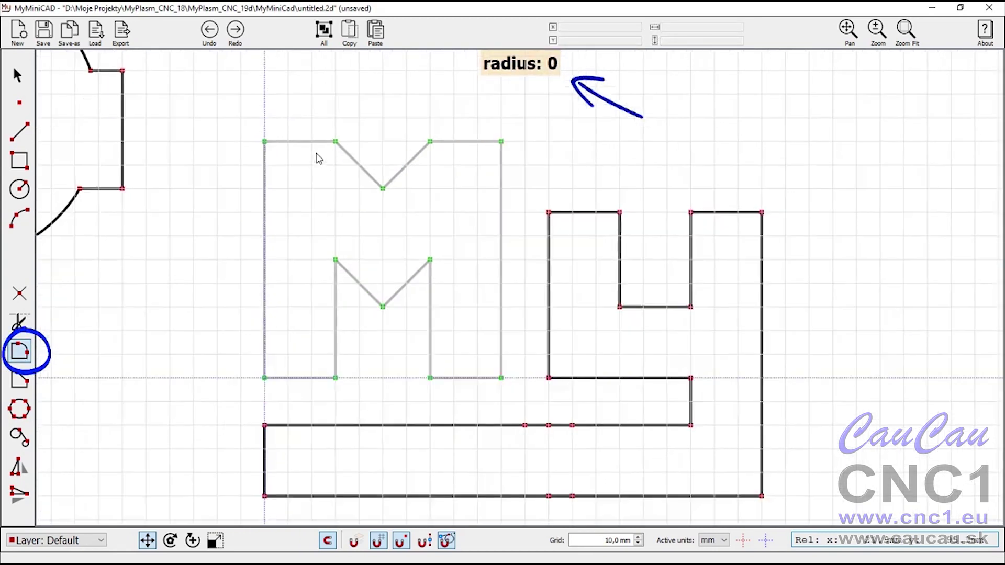
pyautogui.scroll(1, 335, 189)
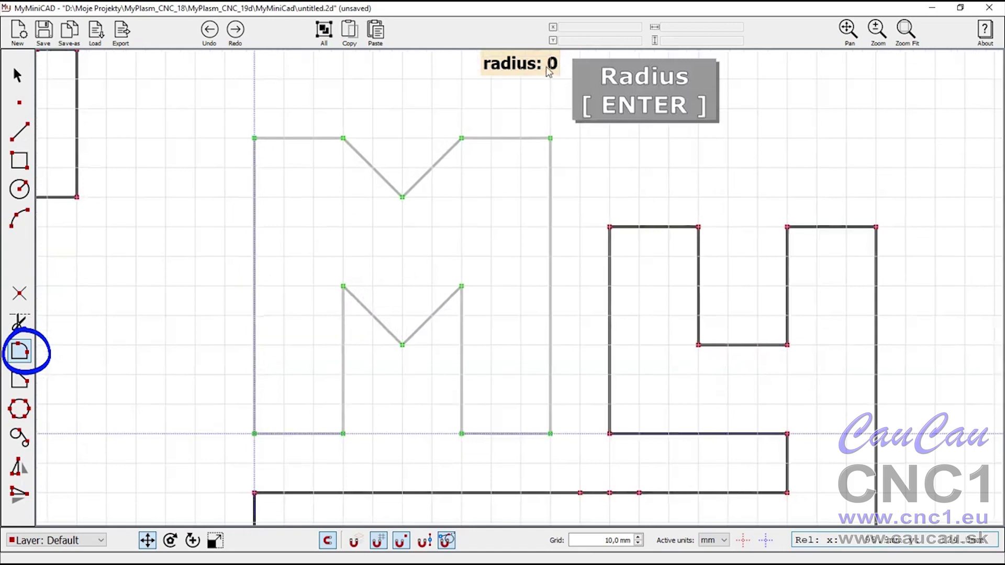
pyautogui.write('7')
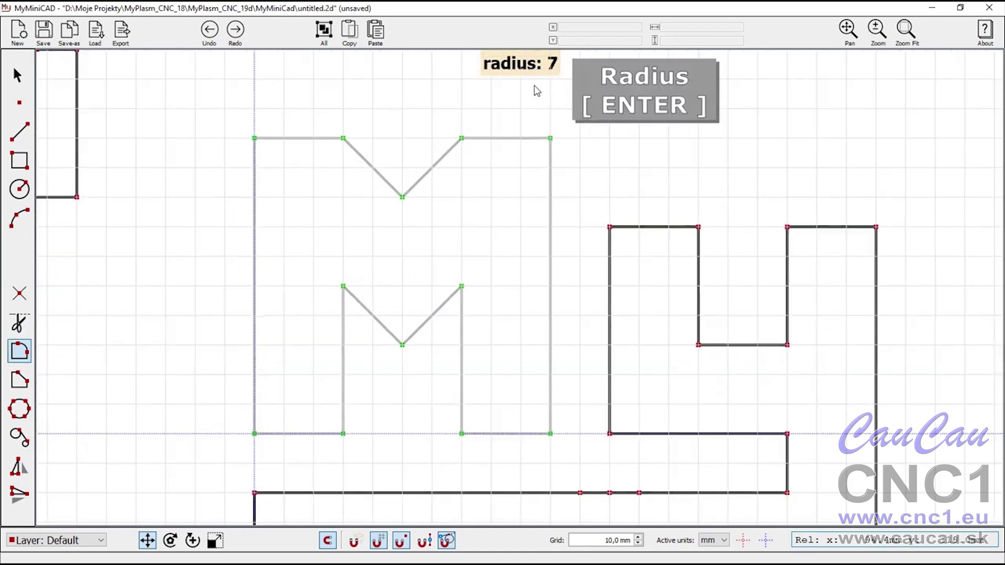
pyautogui.press('Return')
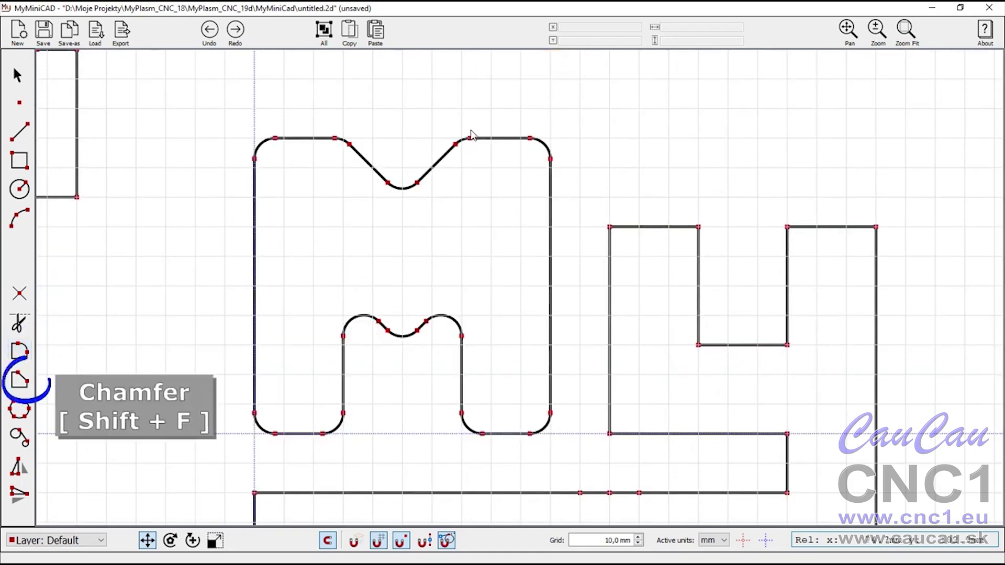
# Chamfer the outline's corners and the bar's left-end corners by 5 mm
pyautogui.scroll(-3, 294, 257)
pyautogui.scroll(1, 332, 242)
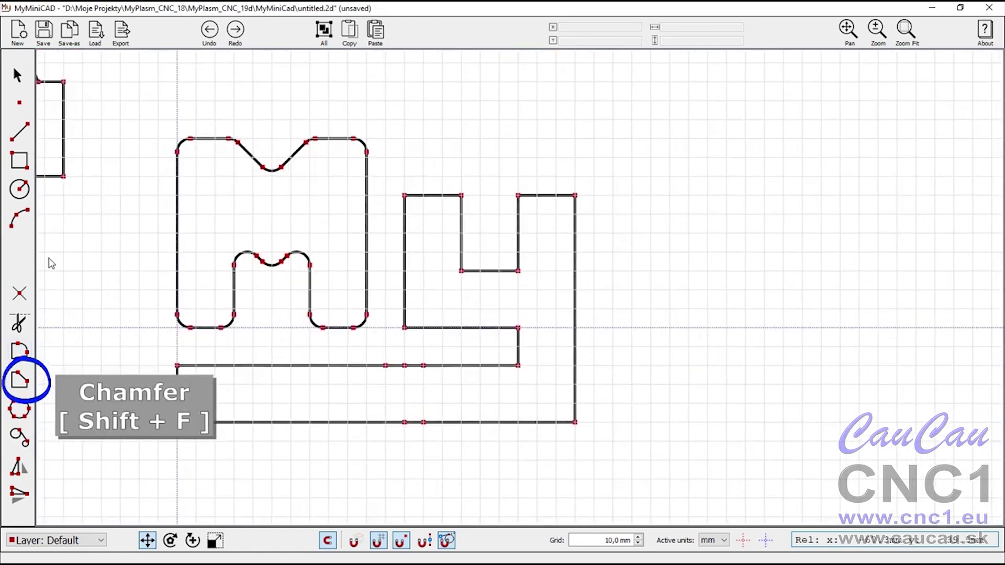
pyautogui.click(21, 382)
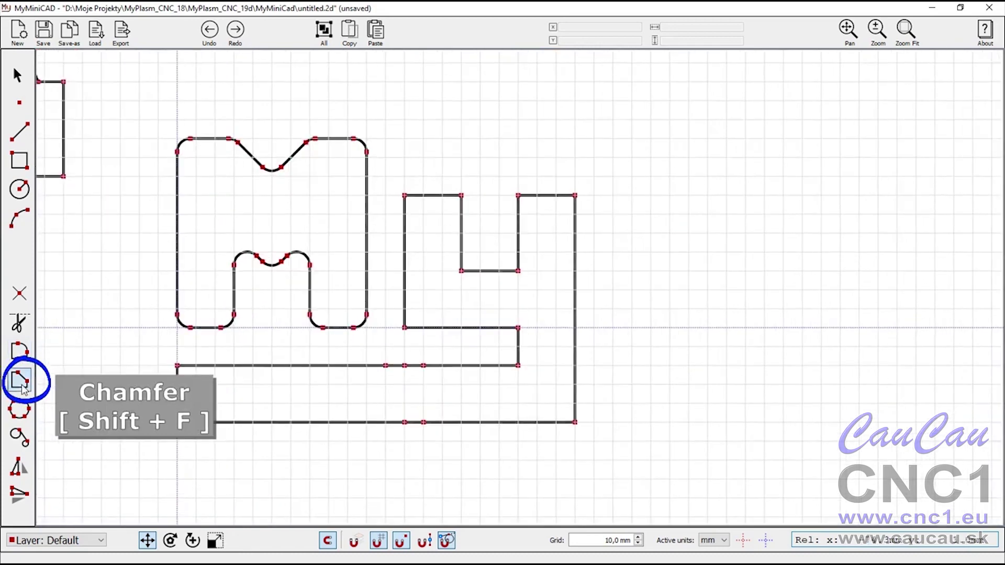
pyautogui.click(406, 198)
pyautogui.click(461, 198)
pyautogui.click(462, 269)
pyautogui.click(517, 270)
pyautogui.click(520, 199)
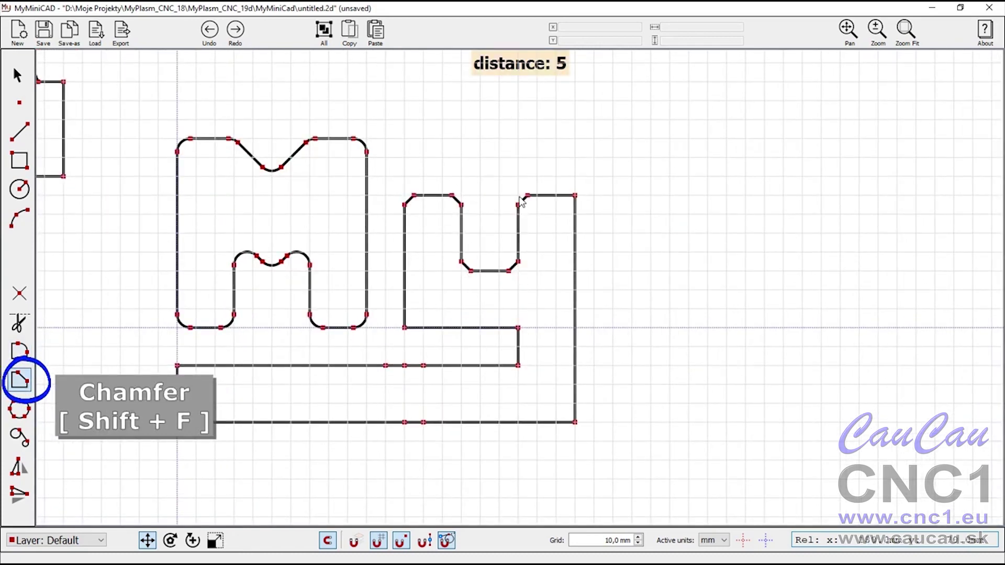
pyautogui.click(573, 199)
pyautogui.click(179, 369)
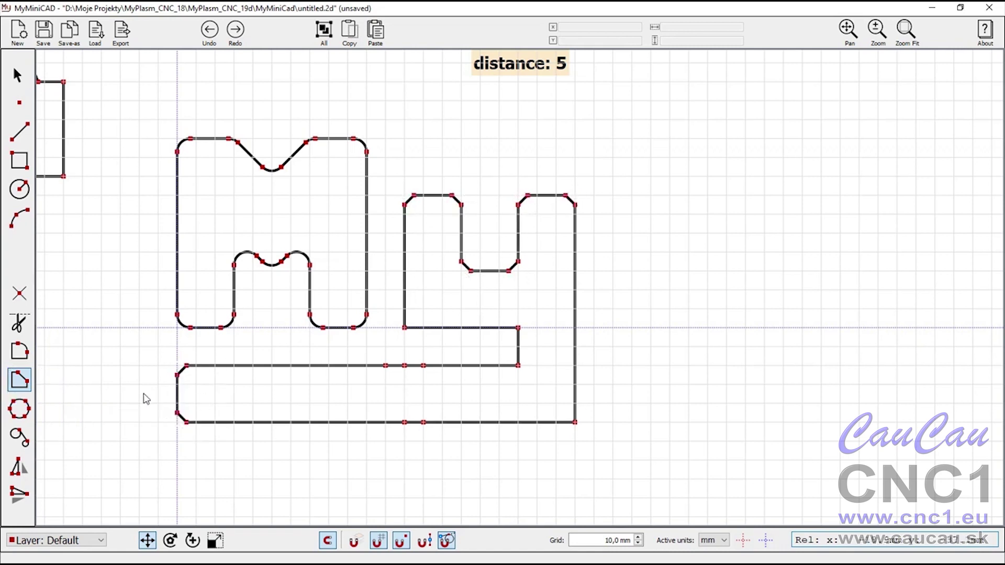
# Chamfer the inner lower-left and outer bottom-right corners by 15 mm
pyautogui.write('015')
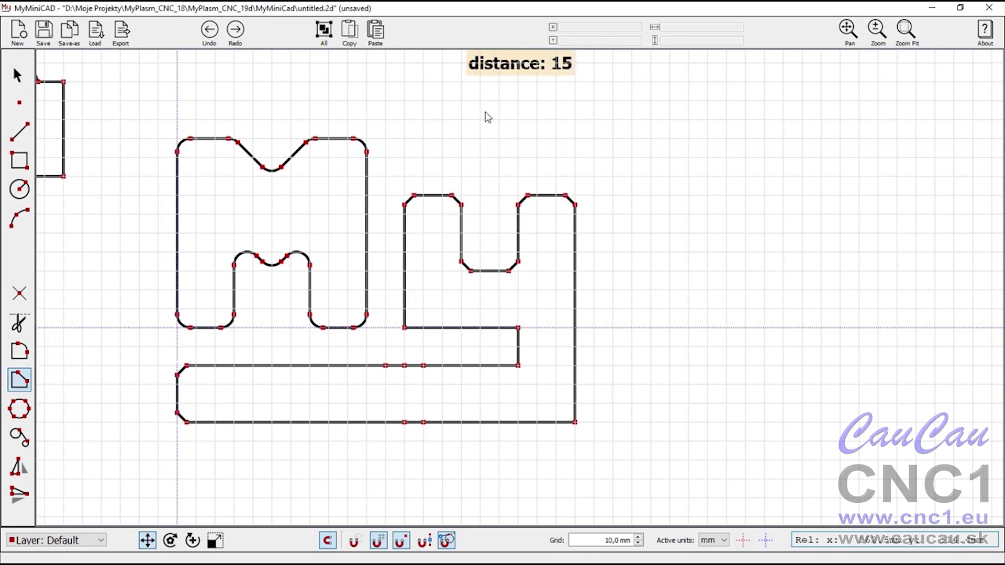
pyautogui.click(405, 328)
pyautogui.click(575, 422)
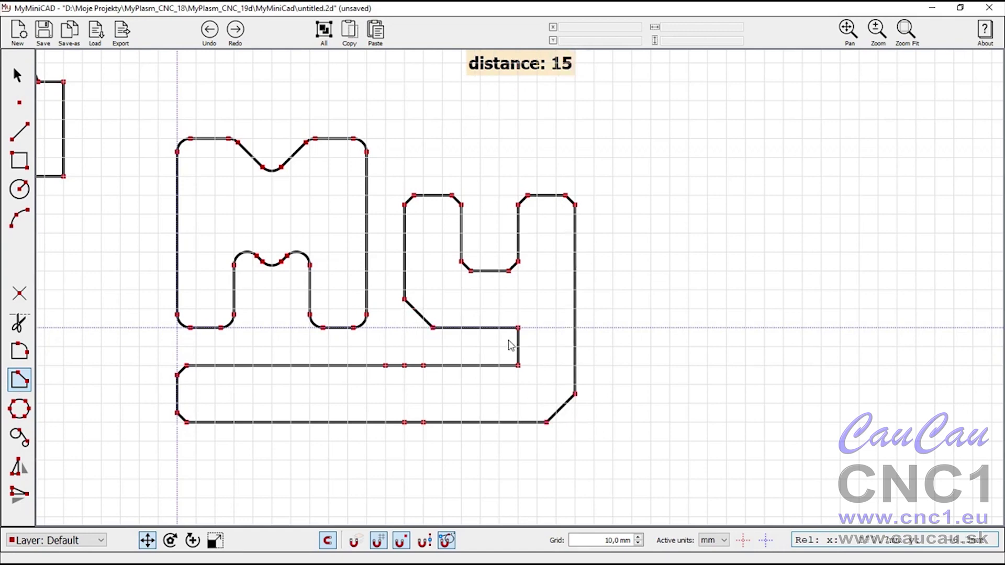
pyautogui.click(18, 74)
pyautogui.press('c')
pyautogui.scroll(2, 505, 390)
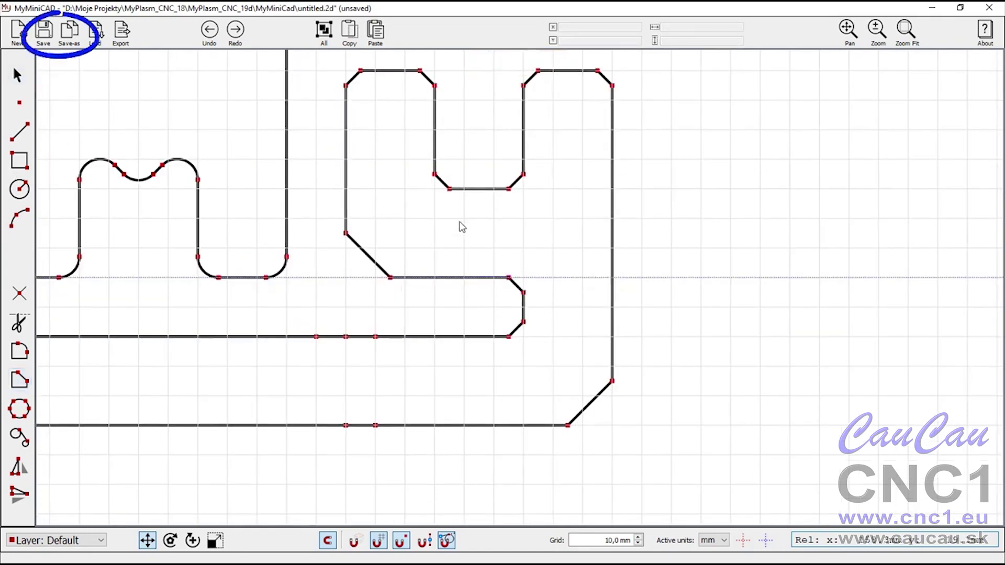
# Cancel Save As, export the drawing to MyPlasm3D and orbit the 3D plates
pyautogui.click(70, 32)
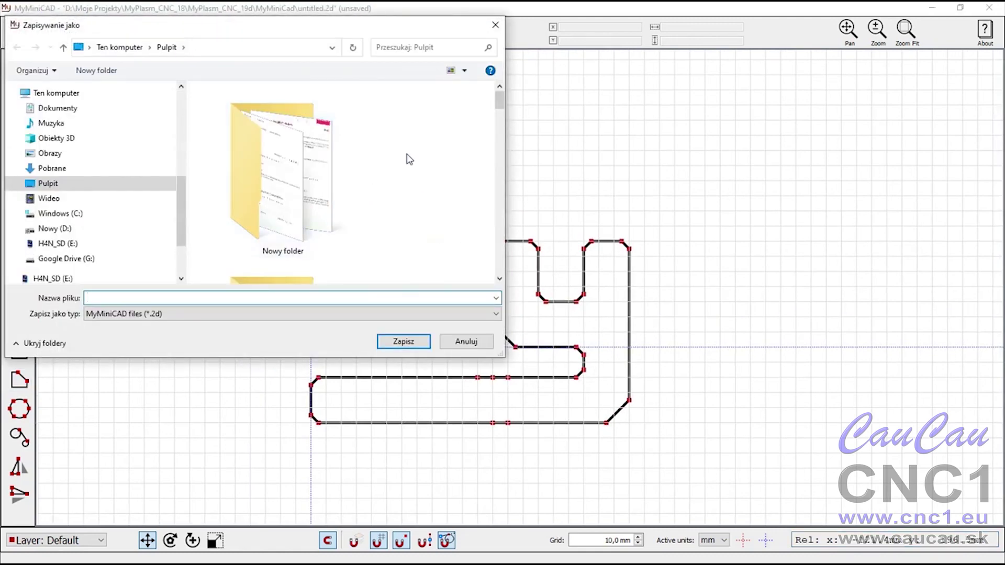
pyautogui.press('Escape')
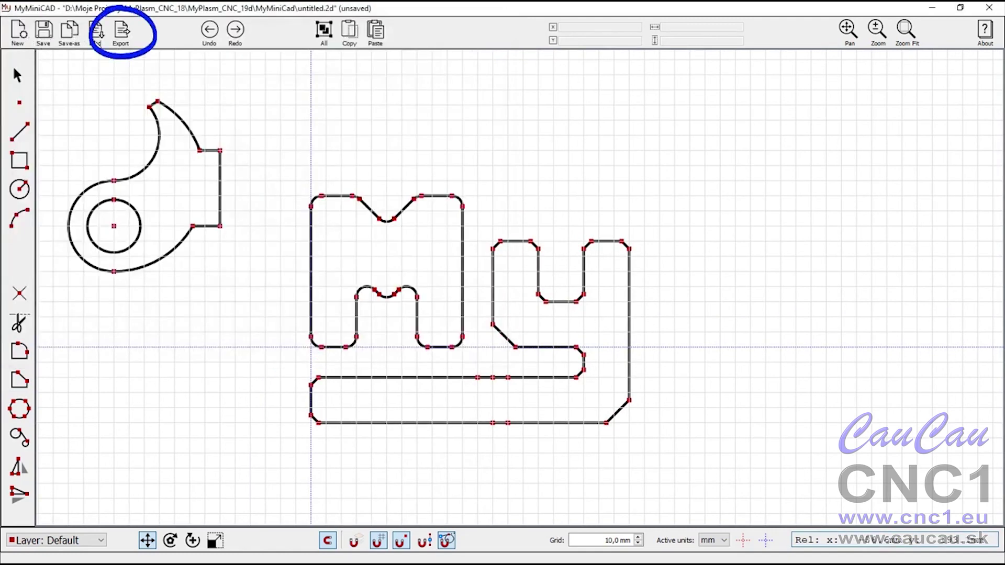
pyautogui.click(124, 36)
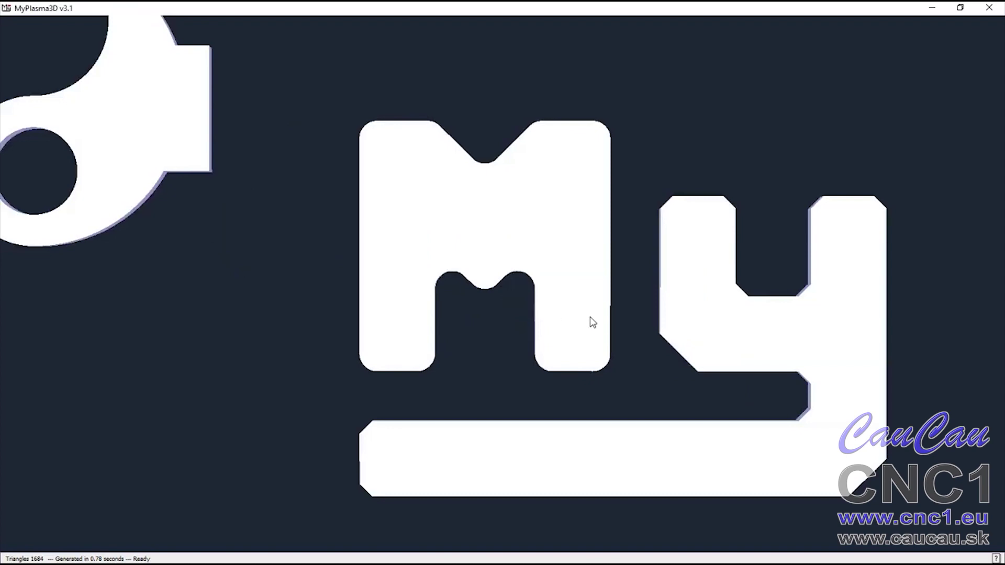
pyautogui.moveTo(592, 322); pyautogui.dragTo(249, 105)
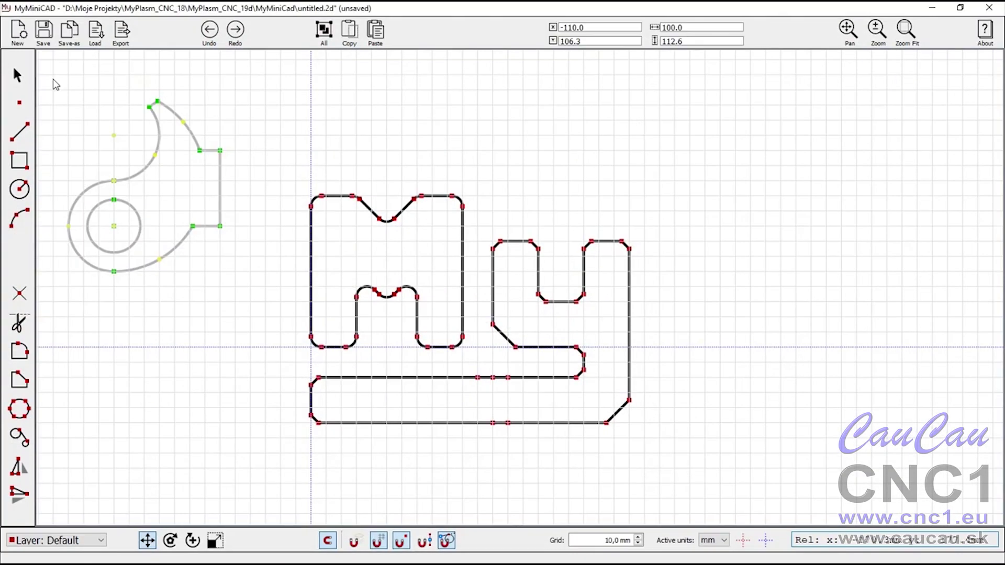
# Delete the cam and draw three concentric circles for the flange
pyautogui.press('Delete')
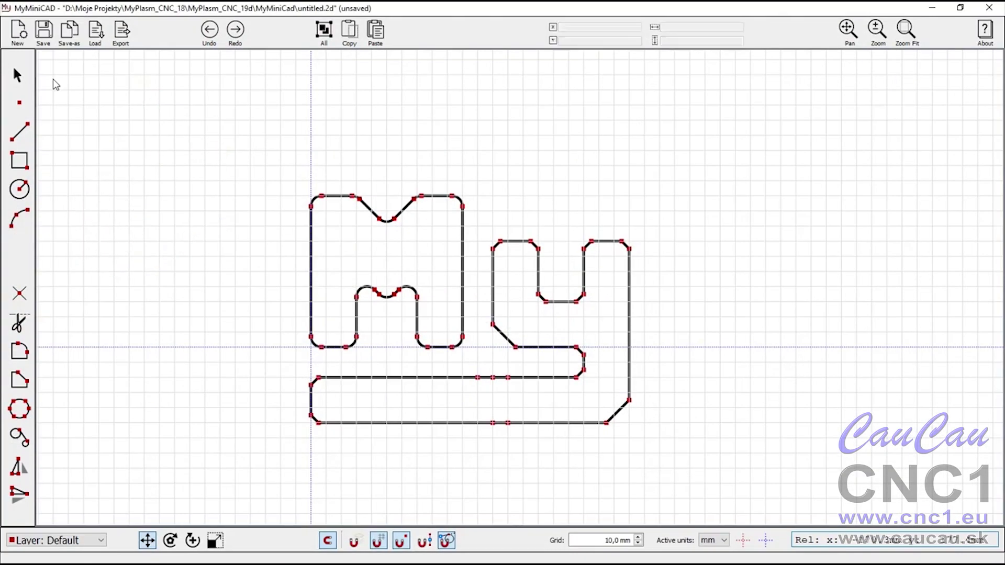
pyautogui.scroll(3, 186, 239)
pyautogui.click(21, 189)
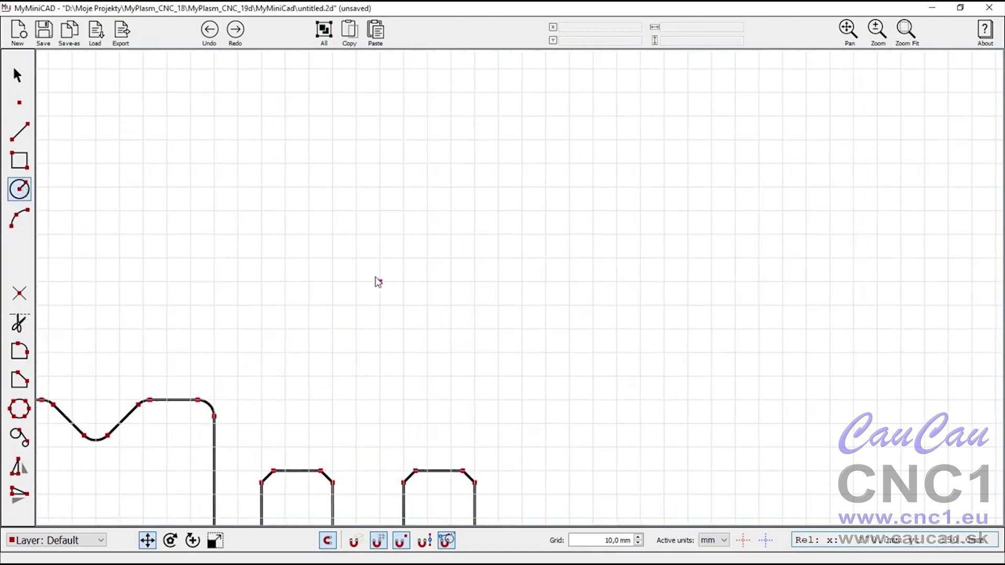
pyautogui.click(380, 258)
pyautogui.click(427, 258)
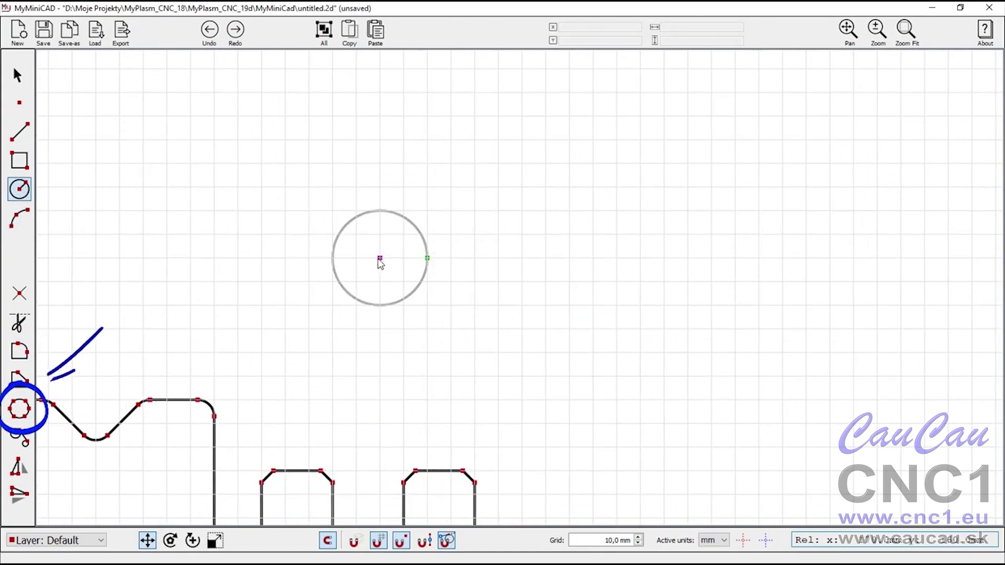
pyautogui.click(380, 258)
pyautogui.click(474, 259)
pyautogui.click(380, 258)
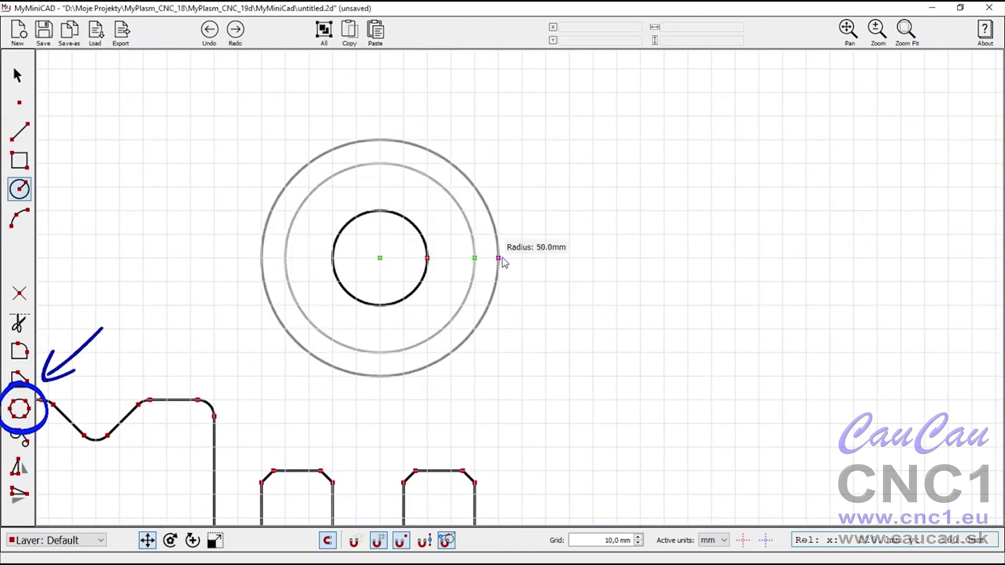
pyautogui.click(522, 258)
# Divide the middle circle into five and trim its arcs, leaving only the points
pyautogui.click(22, 412)
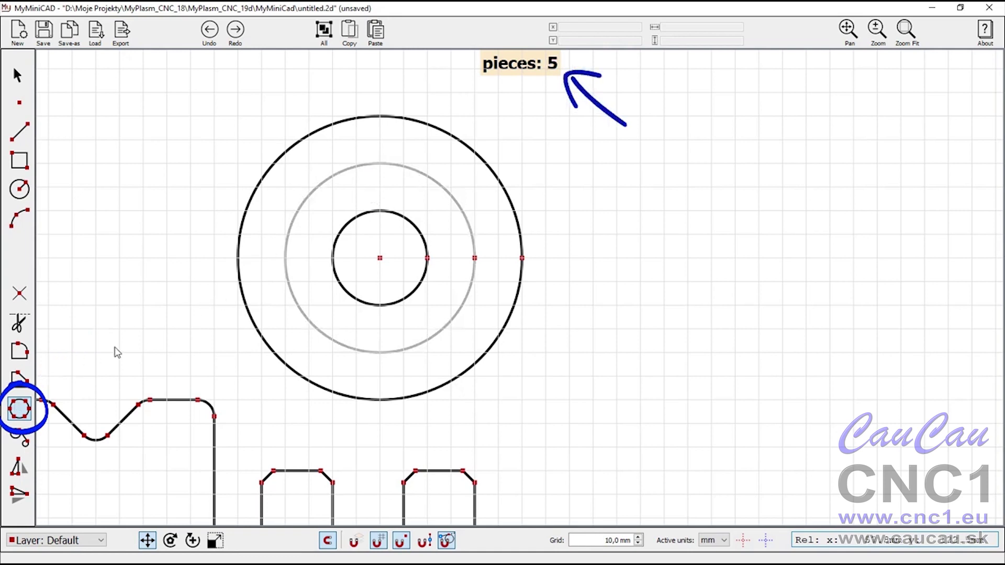
pyautogui.click(248, 267)
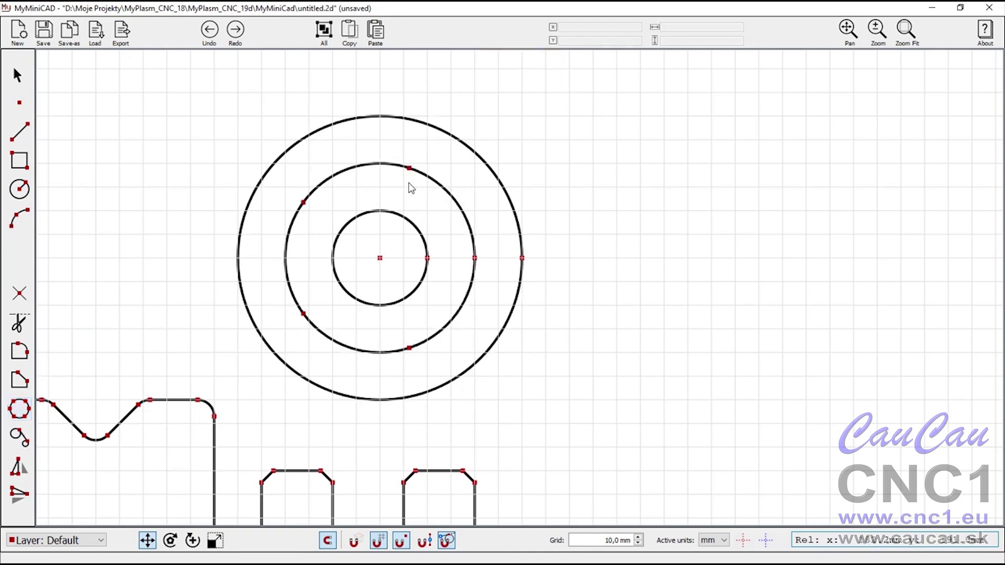
pyautogui.click(17, 325)
pyautogui.click(336, 175)
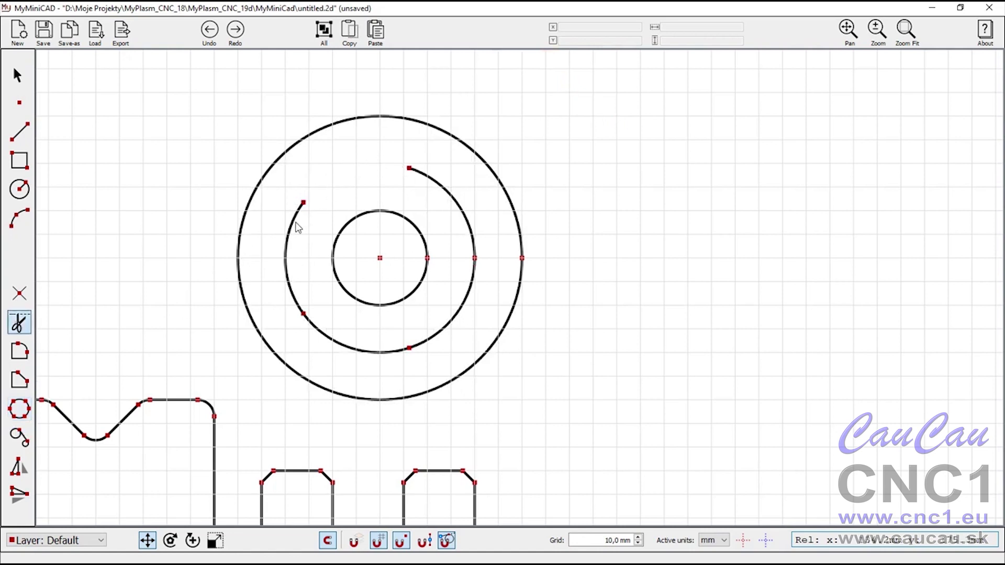
pyautogui.click(294, 226)
pyautogui.click(394, 352)
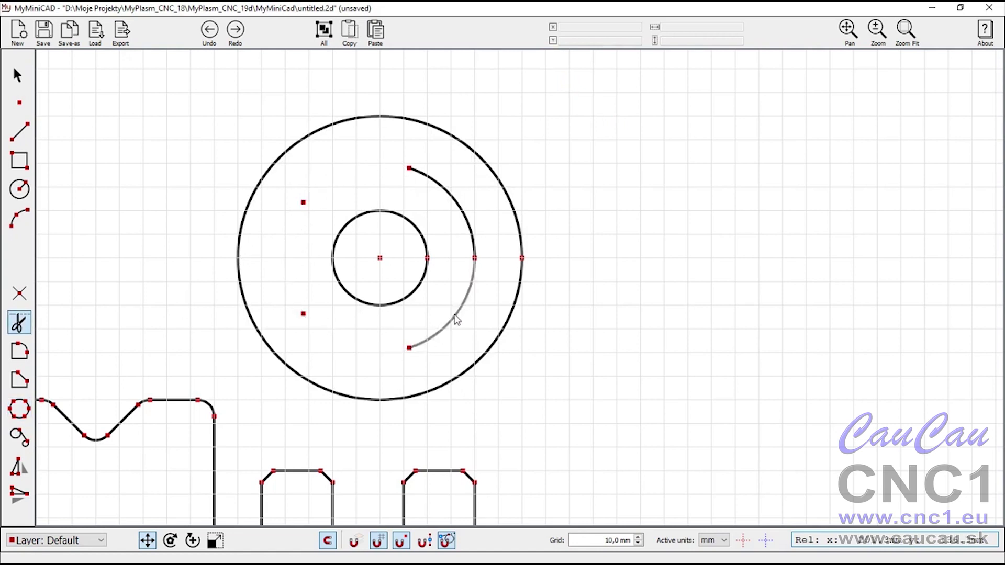
pyautogui.click(455, 317)
pyautogui.click(458, 208)
# Draw a 7.5 bolt hole on one point and paste copies onto the other four
pyautogui.click(19, 189)
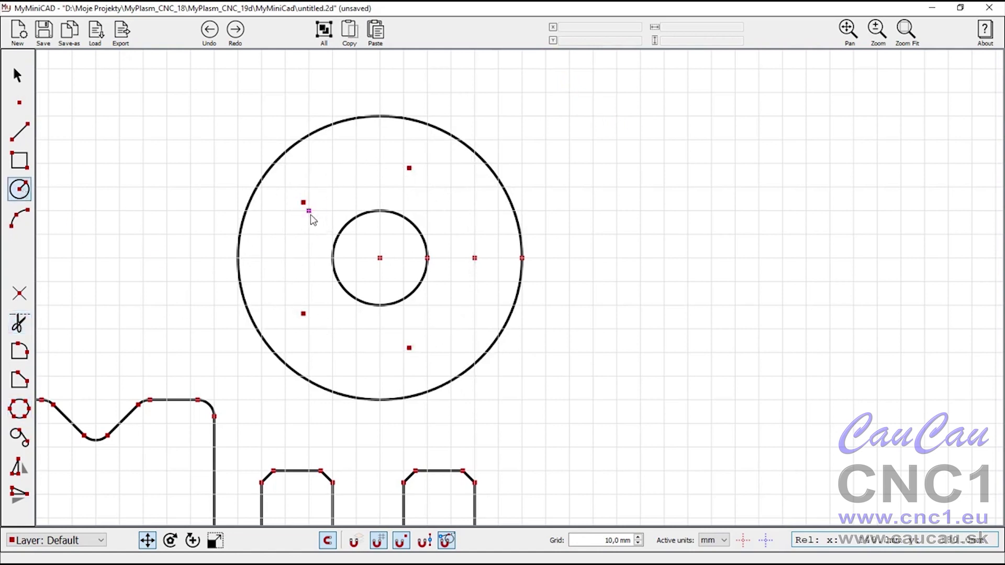
pyautogui.click(303, 202)
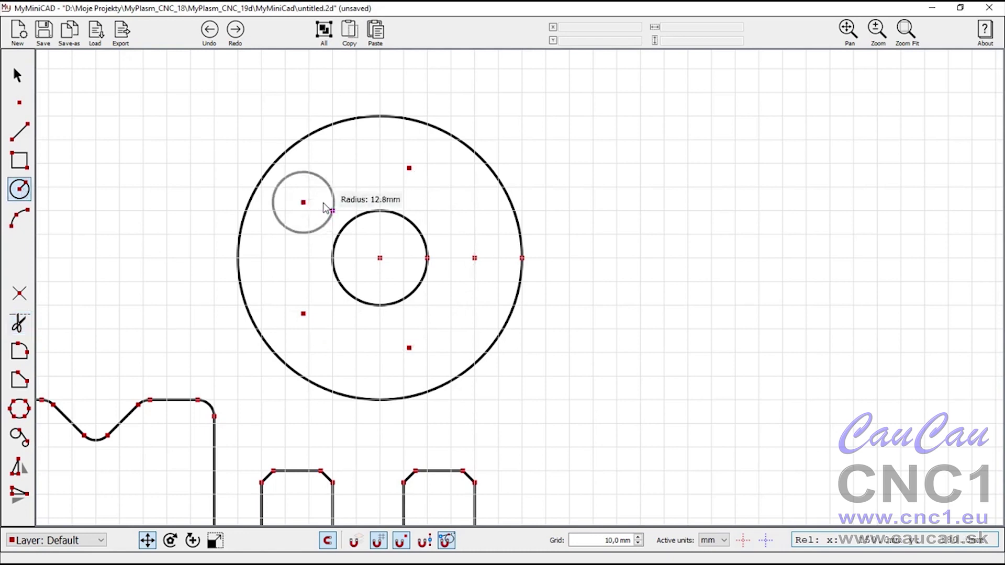
pyautogui.write('7.5')
pyautogui.press('Return')
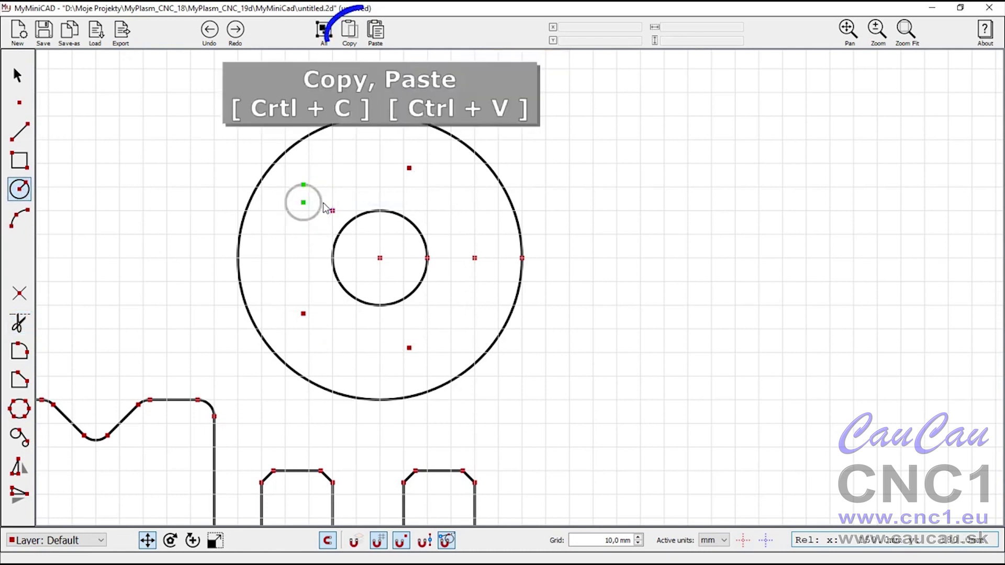
pyautogui.hotkey('ctrl', 'c')
pyautogui.hotkey('ctrl', 'v')
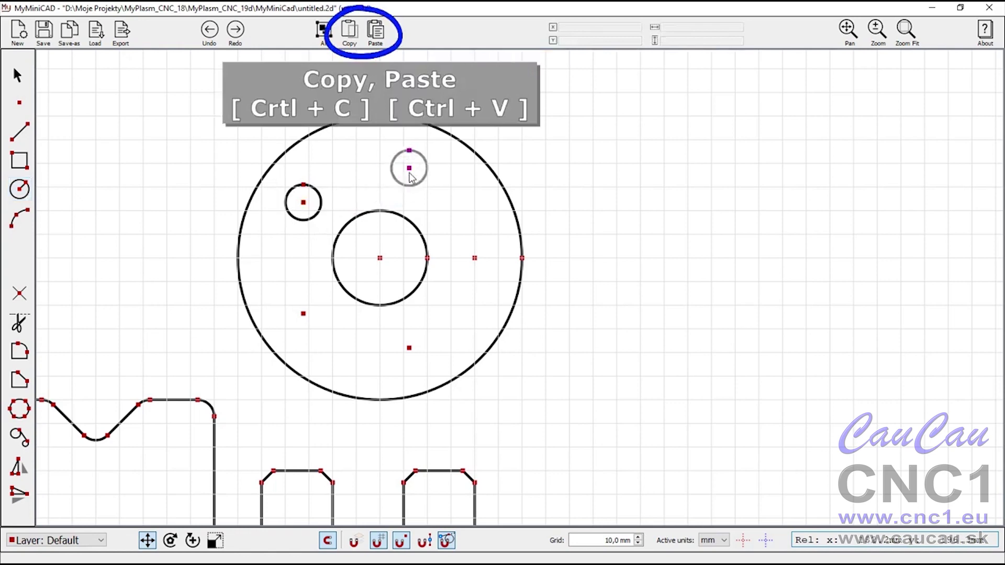
pyautogui.click(409, 168)
pyautogui.click(475, 258)
pyautogui.click(409, 347)
pyautogui.click(303, 314)
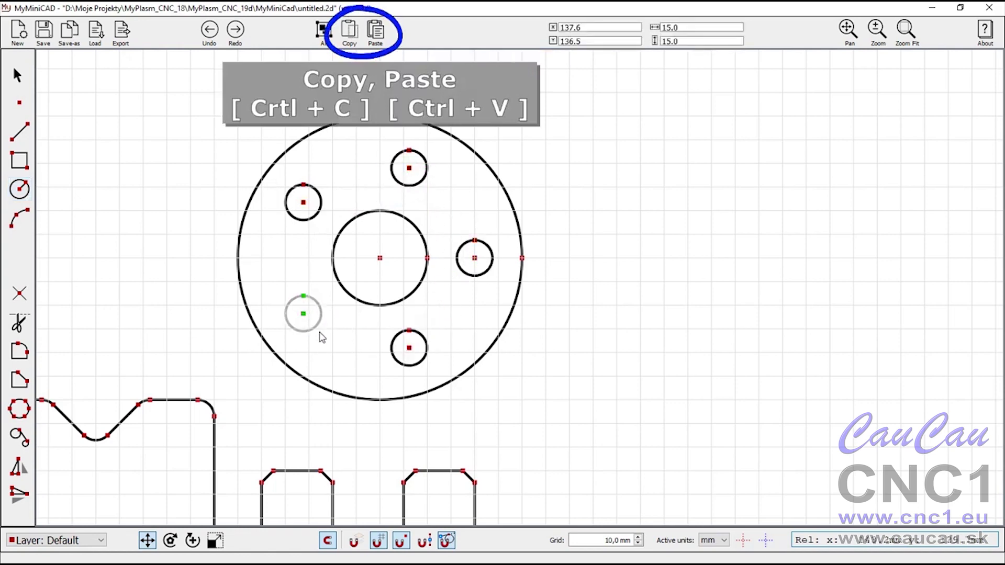
# Start a new set of concentric circles from a common centre
pyautogui.scroll(-2, 367, 288)
pyautogui.scroll(2, 341, 257)
pyautogui.click(201, 228)
pyautogui.click(259, 229)
pyautogui.click(201, 228)
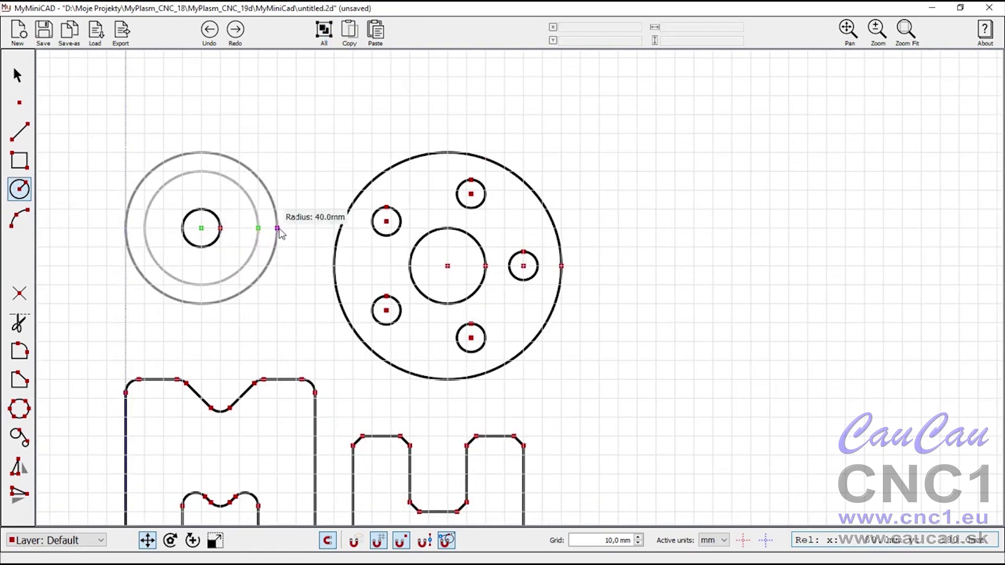
# Finish the 40 mm and outermost concentric circles of the second disc
pyautogui.click(278, 228)
pyautogui.click(202, 229)
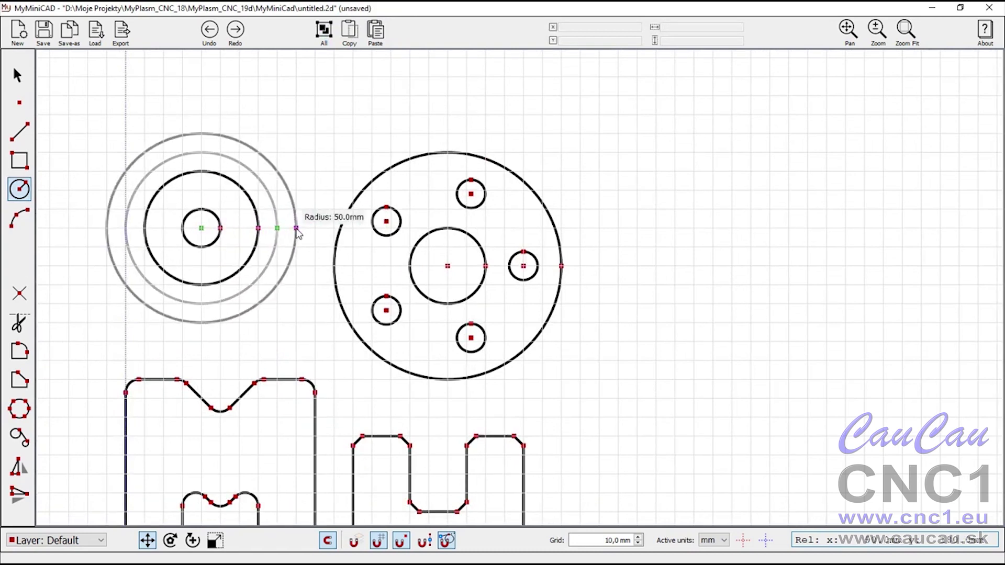
pyautogui.click(92, 183)
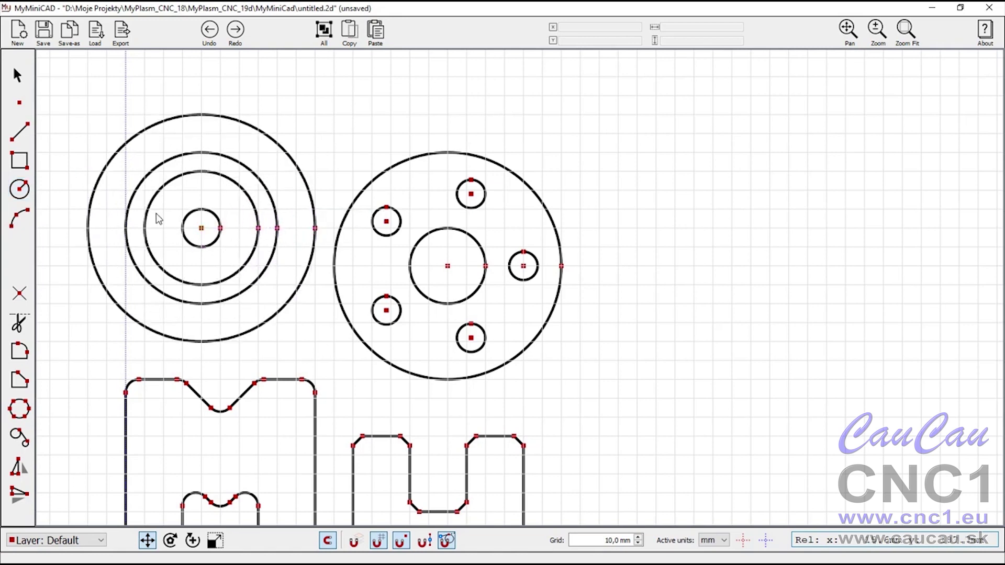
# Divide the two middle rings into 12 pieces each
pyautogui.click(147, 215)
pyautogui.click(130, 211)
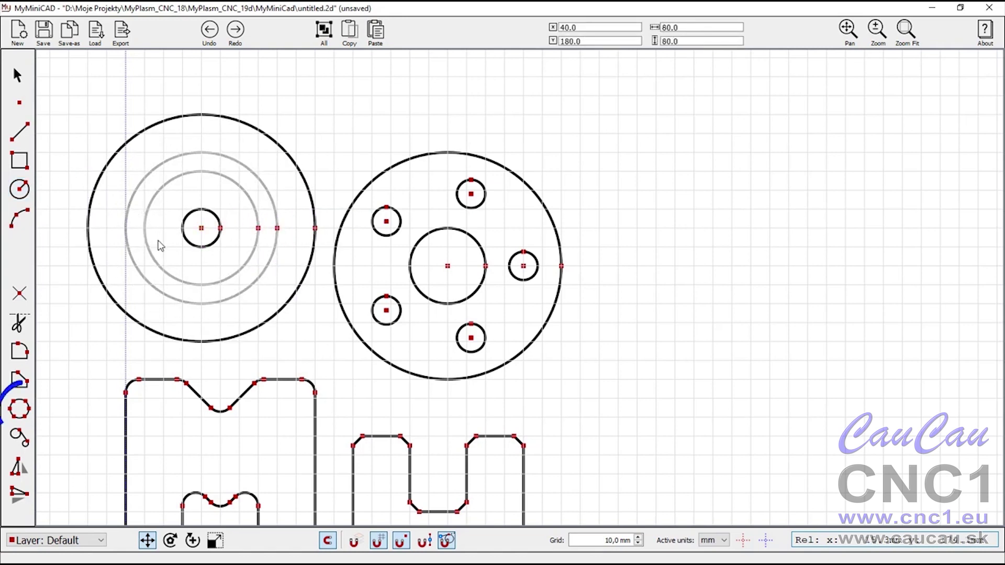
pyautogui.click(23, 410)
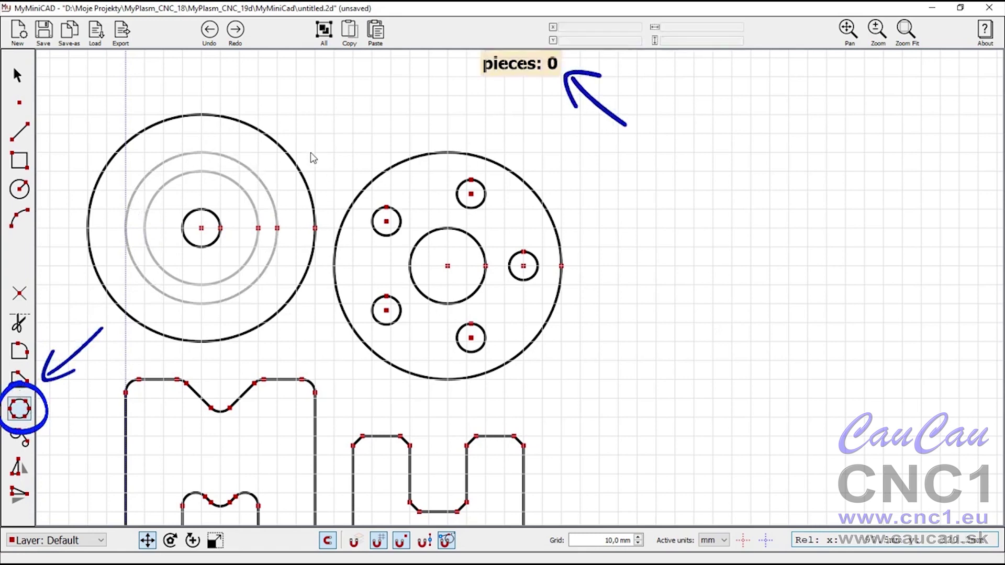
pyautogui.write('12')
pyautogui.press('Return')
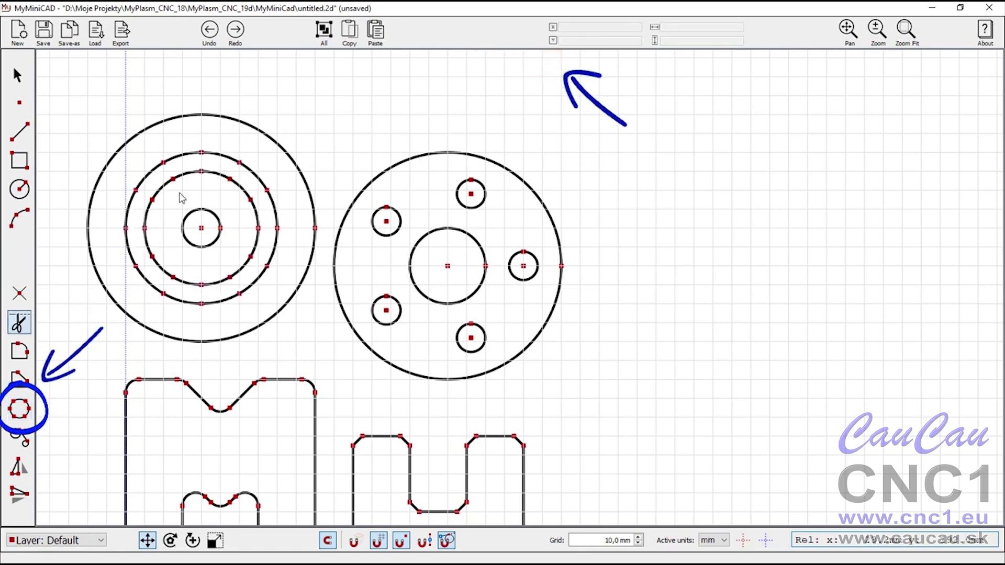
# Trim arcs of the divided inner and outer rings to open the slots
pyautogui.click(256, 217)
pyautogui.click(220, 300)
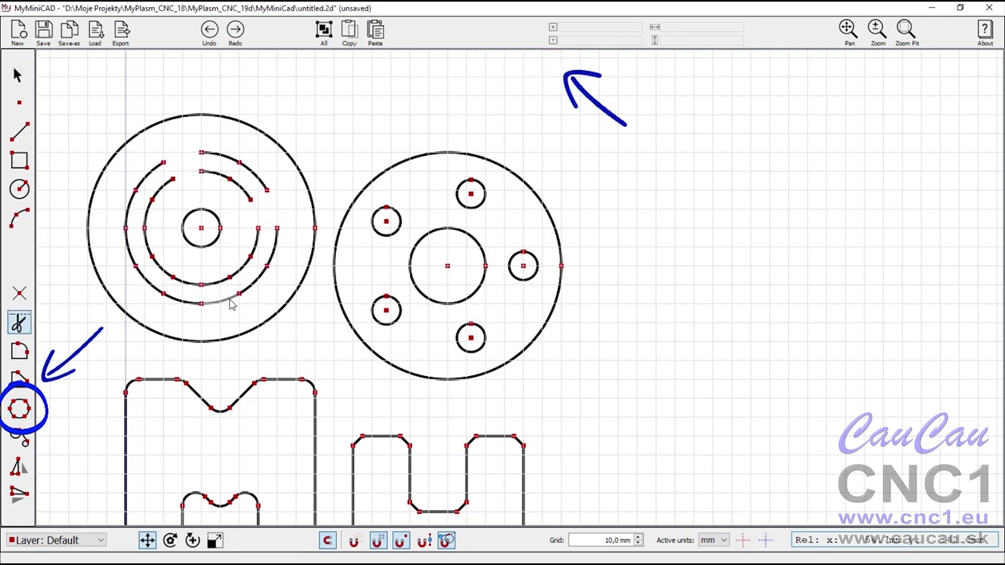
pyautogui.click(215, 283)
# Close each curved slot's ends with short lines, then rotate the 3D logo model forward
pyautogui.click(19, 131)
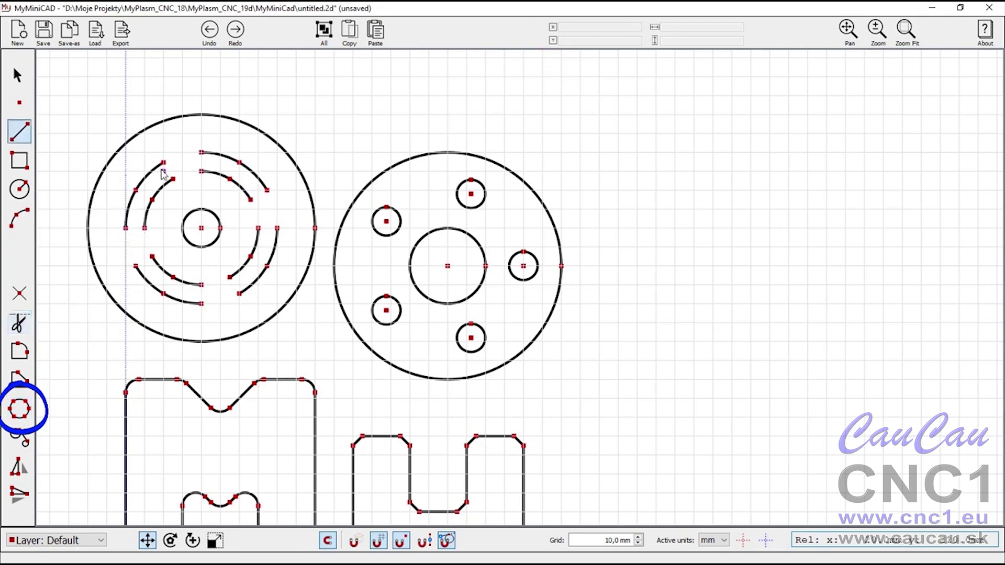
pyautogui.click(163, 162)
pyautogui.click(173, 179)
pyautogui.click(201, 153)
pyautogui.click(201, 171)
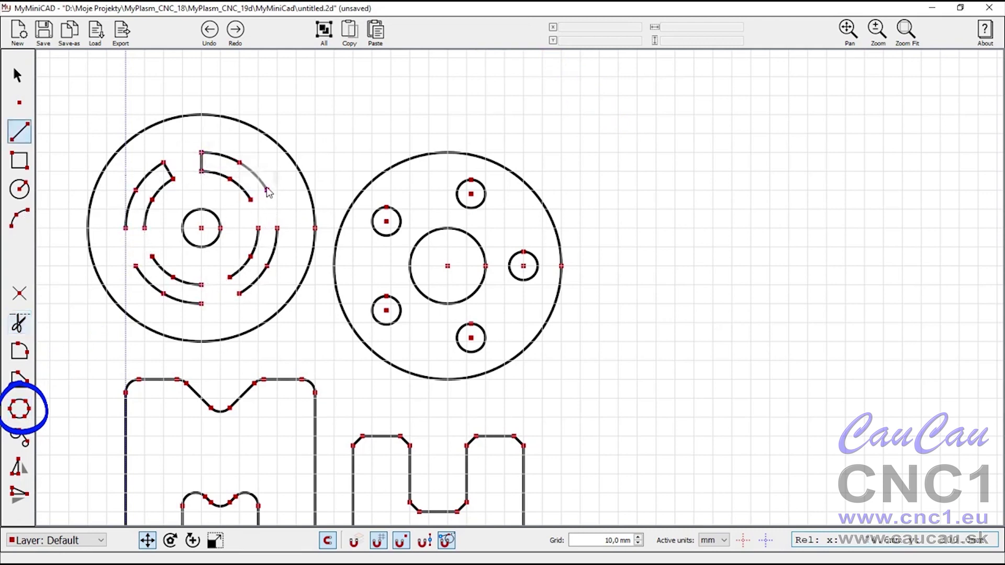
pyautogui.click(239, 294)
pyautogui.click(201, 304)
pyautogui.click(201, 285)
pyautogui.click(152, 256)
pyautogui.click(125, 229)
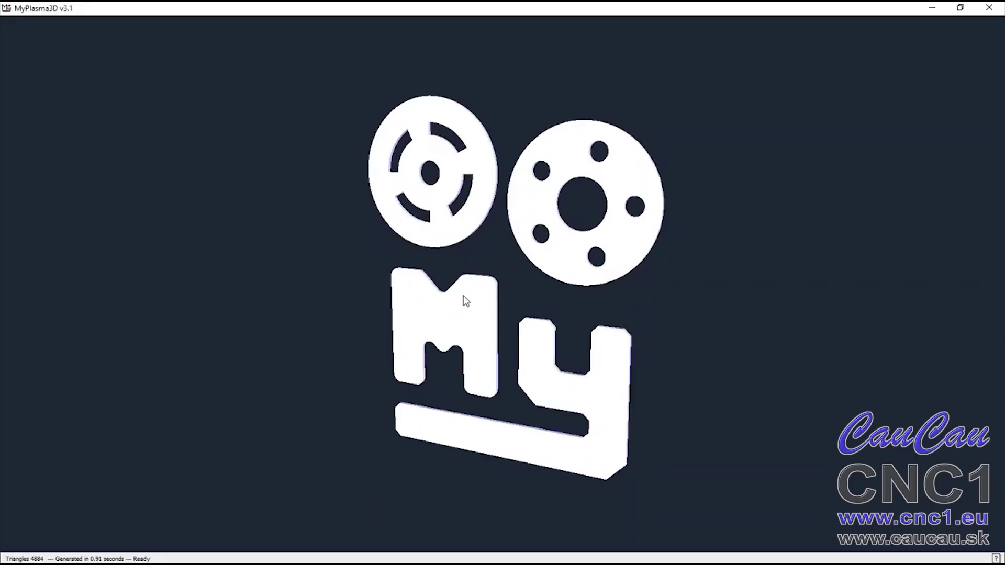
pyautogui.moveTo(466, 301); pyautogui.dragTo(531, 332)
pyautogui.scroll(3, 480, 238)
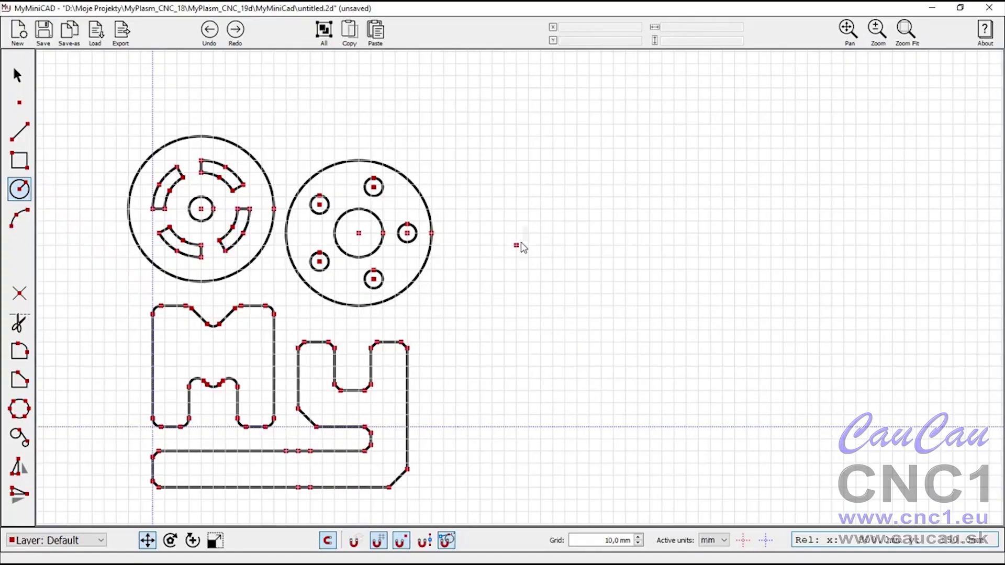
# Draw a large circle around a new hole and a ring around a small hole below
pyautogui.click(521, 243)
pyautogui.scroll(2, 518, 338)
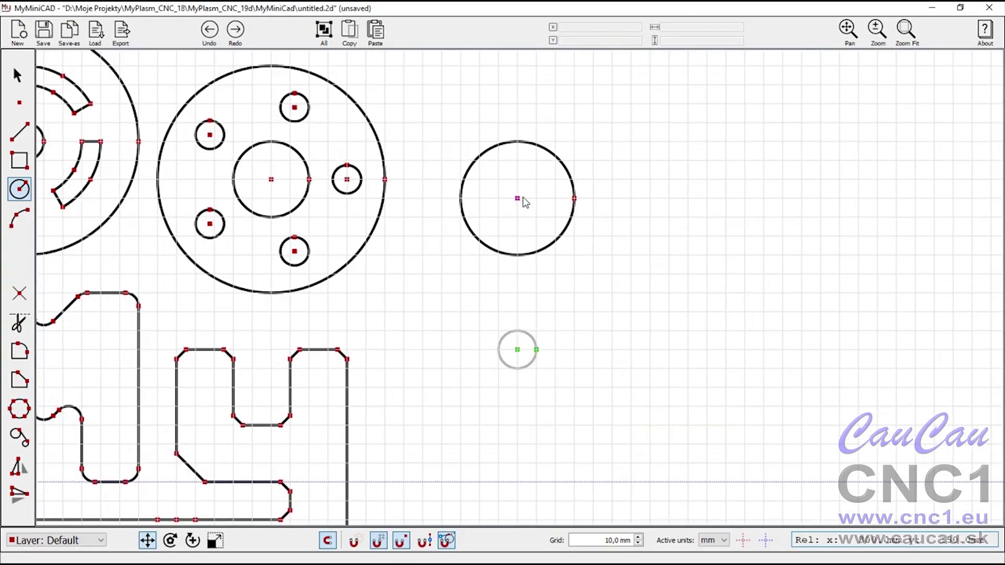
pyautogui.click(517, 198)
pyautogui.click(518, 104)
pyautogui.click(517, 350)
pyautogui.click(517, 406)
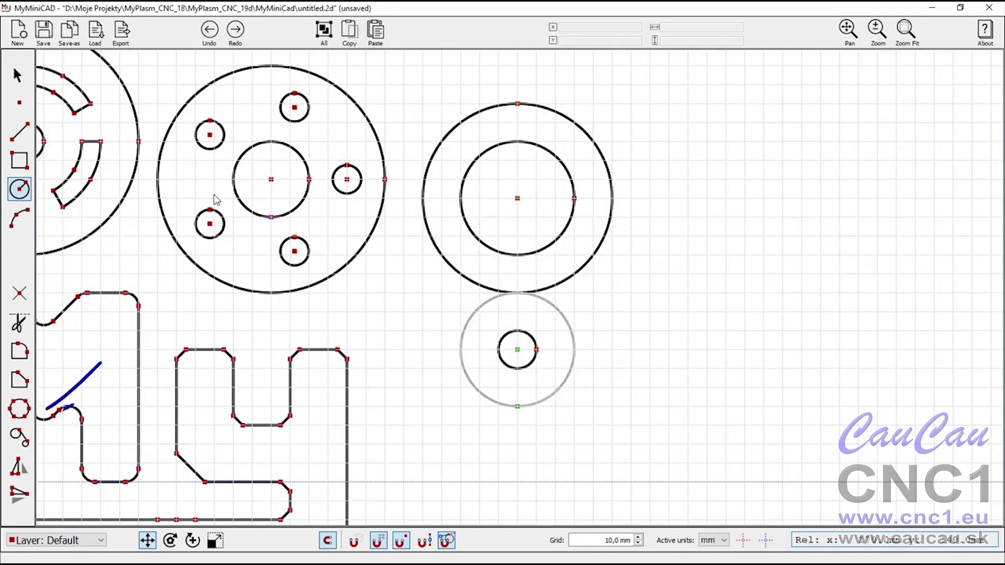
pyautogui.press('Escape')
# Join the two outer circles with left and right tangent lines
pyautogui.keyDown('shift'); pyautogui.click(456, 273); pyautogui.keyUp('shift')
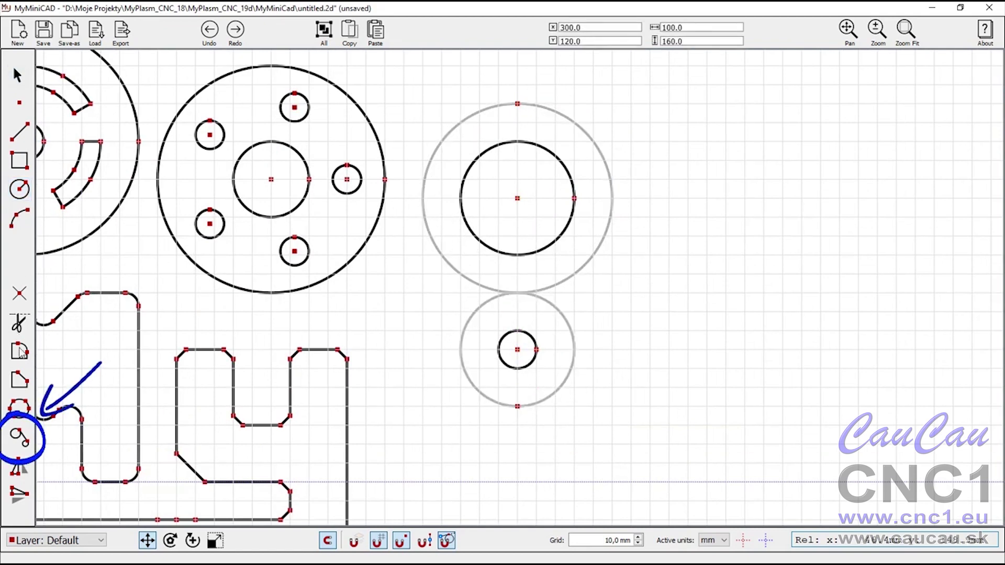
pyautogui.click(21, 444)
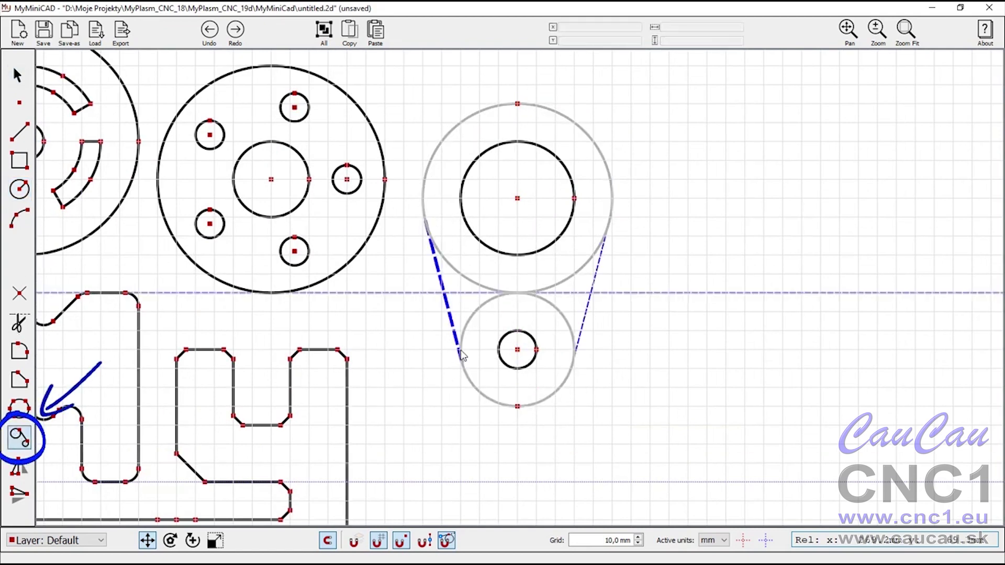
pyautogui.click(452, 317)
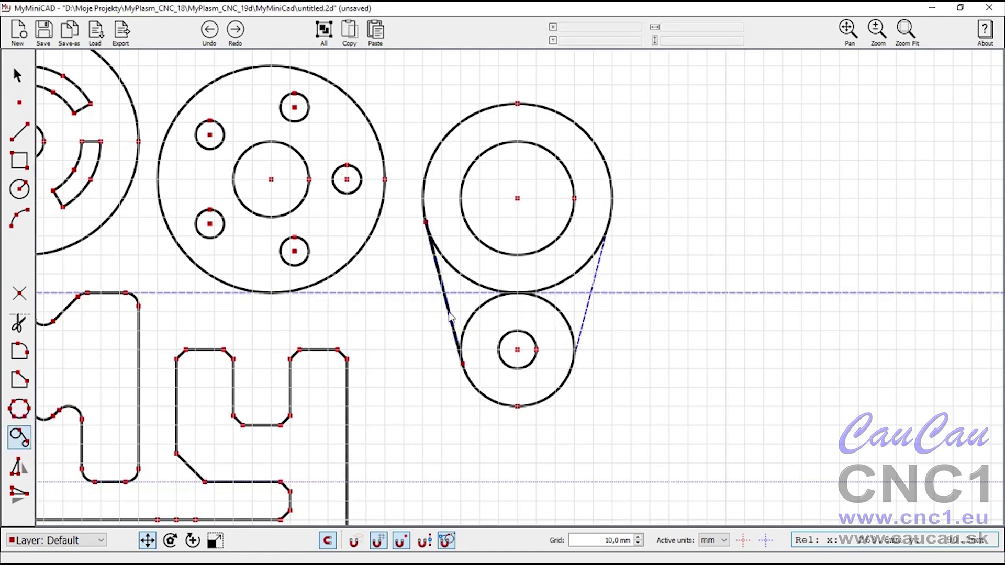
pyautogui.click(585, 319)
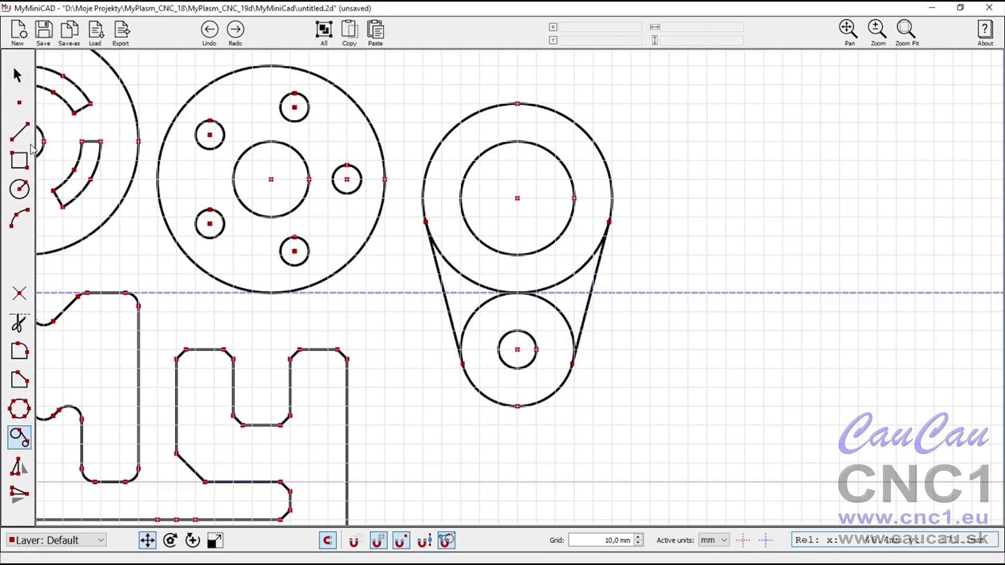
# Trim the large circle's lower arc and the small ring's upper arc
pyautogui.click(17, 327)
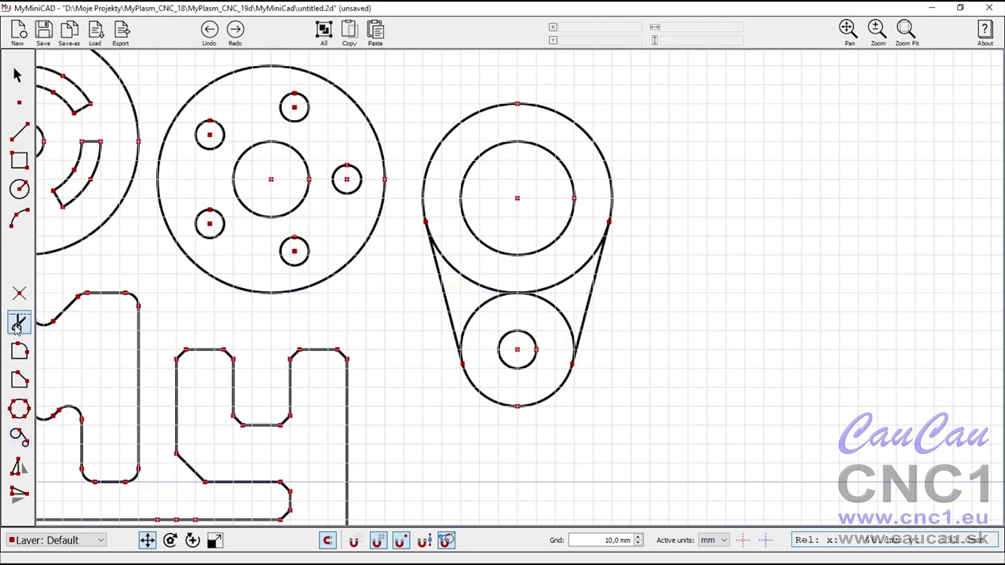
pyautogui.click(481, 286)
pyautogui.click(489, 308)
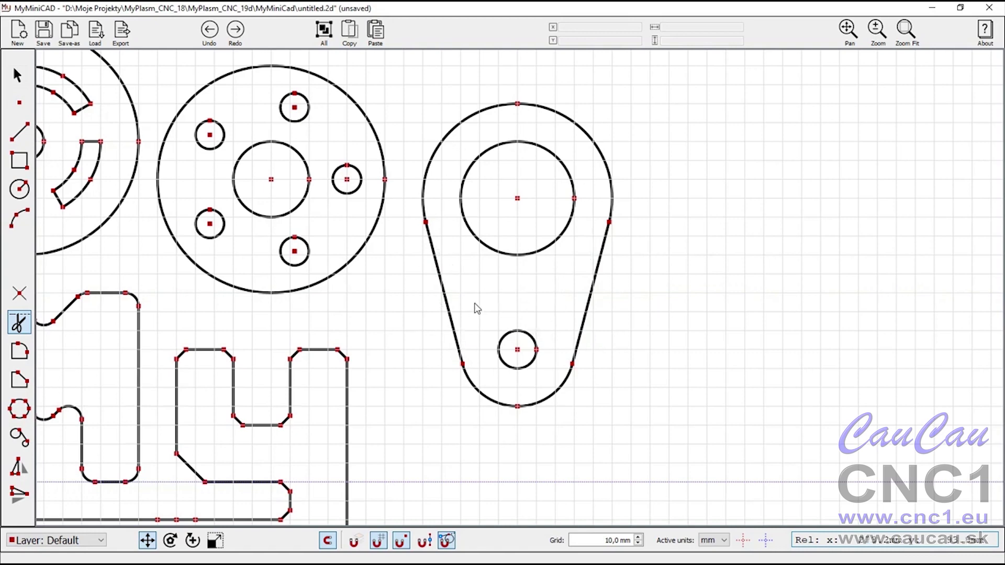
pyautogui.scroll(1, 528, 348)
pyautogui.scroll(2, 429, 384)
pyautogui.scroll(-3, 316, 312)
pyautogui.scroll(-2, 368, 289)
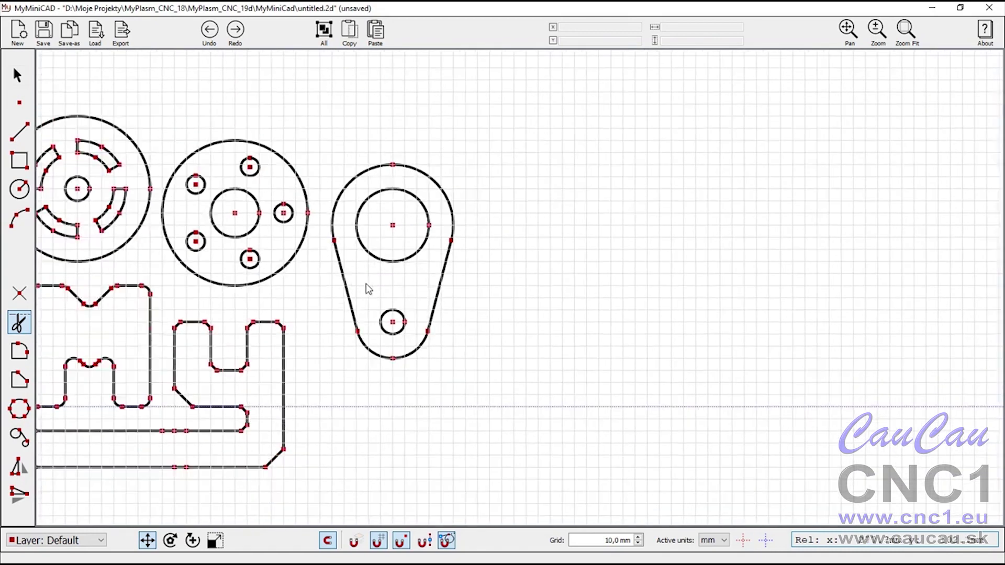
pyautogui.scroll(1, 368, 289)
# Select the teardrop and the M and Y letters and try the Mirror tools on them
pyautogui.moveTo(270, 123); pyautogui.dragTo(482, 428)
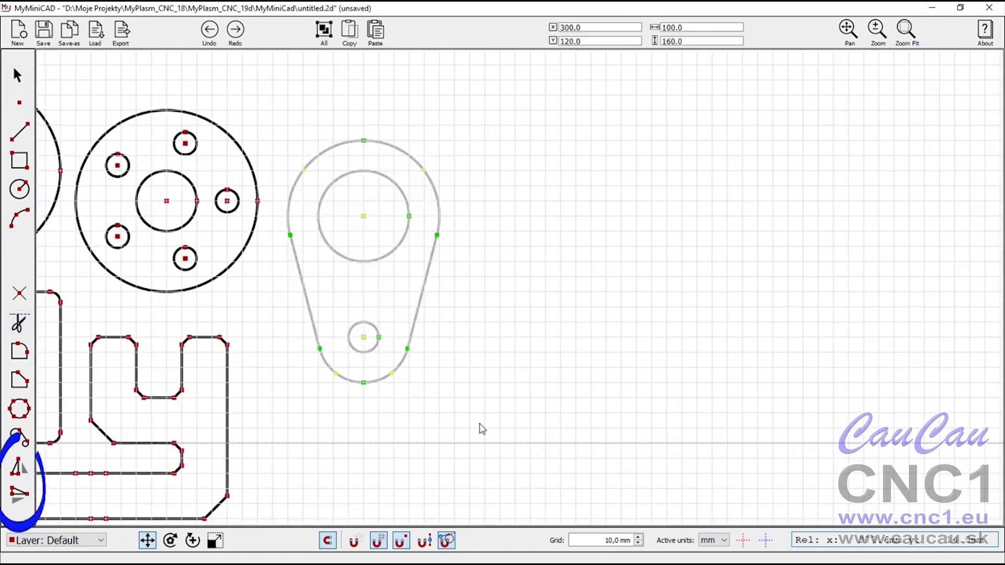
pyautogui.click(23, 500)
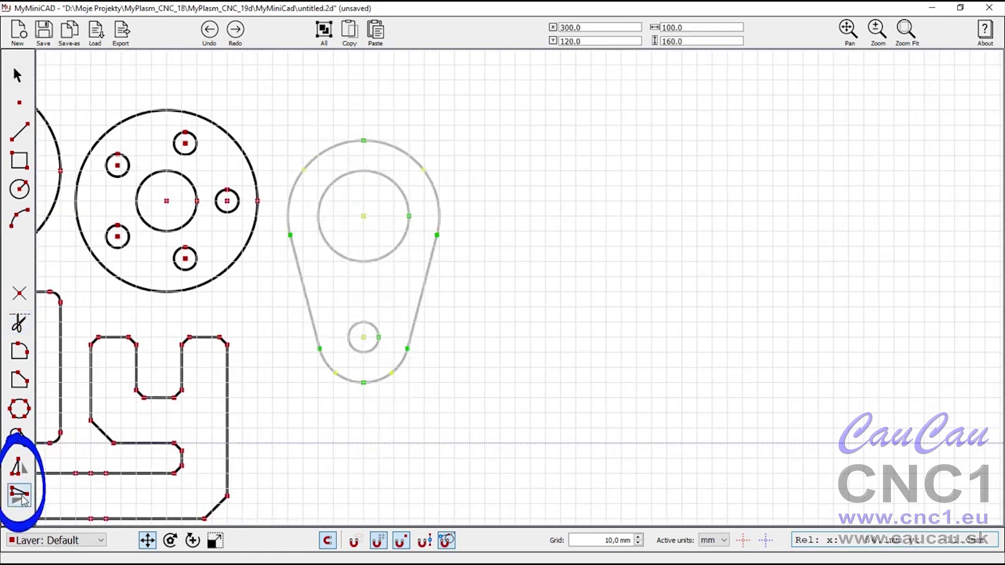
pyautogui.scroll(-1, 425, 285)
pyautogui.scroll(-1, 422, 298)
pyautogui.moveTo(76, 291); pyautogui.dragTo(317, 465)
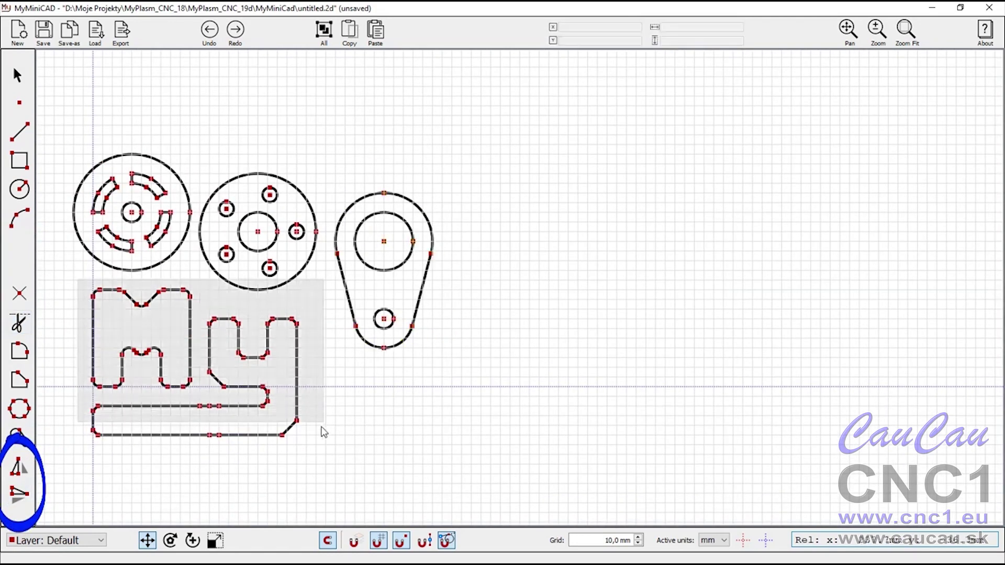
pyautogui.click(17, 470)
# Delete the slotted wheel, M, Y and teardrop, leaving the five-hole wheel selected
pyautogui.moveTo(217, 127); pyautogui.dragTo(355, 406)
pyautogui.press('Delete')
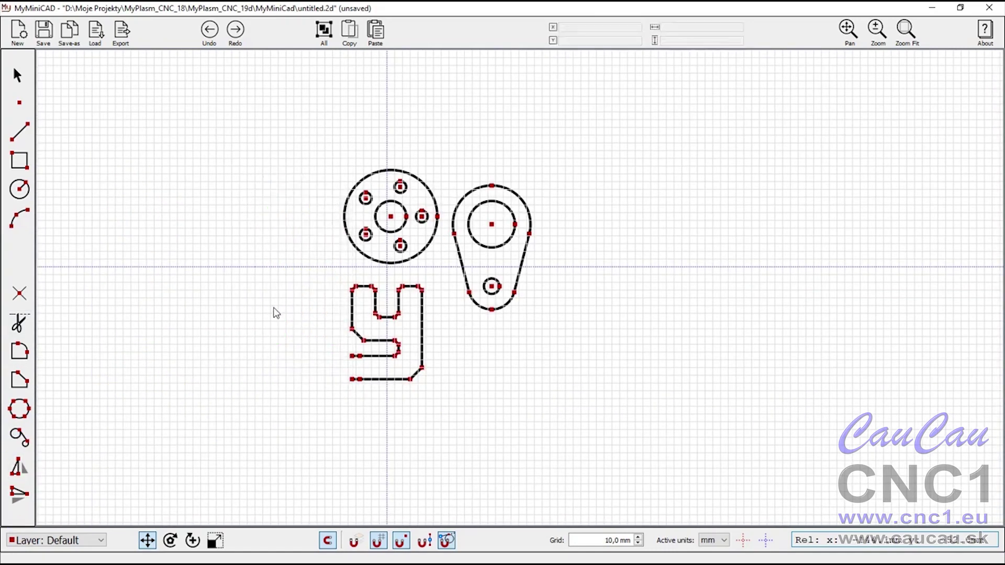
pyautogui.moveTo(254, 261); pyautogui.dragTo(492, 392)
pyautogui.press('Delete')
pyautogui.moveTo(439, 151); pyautogui.dragTo(587, 352)
pyautogui.press('Delete')
pyautogui.moveTo(304, 138); pyautogui.dragTo(514, 313)
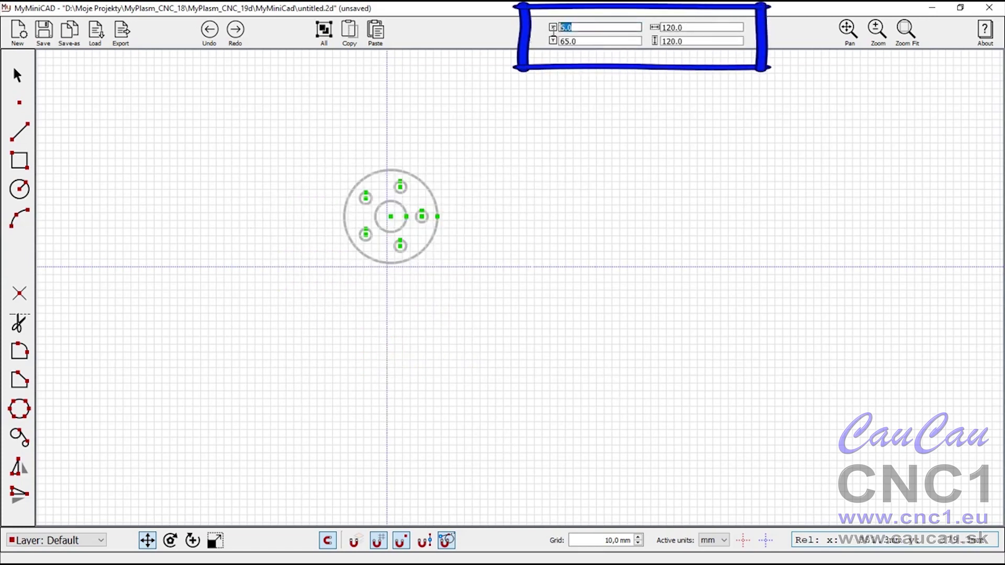
# Set the selected wheel's X and Y position values to 0
pyautogui.hotkey('shift', 'Home')
pyautogui.write('0')
pyautogui.press('Return')
pyautogui.moveTo(577, 38); pyautogui.dragTo(547, 34)
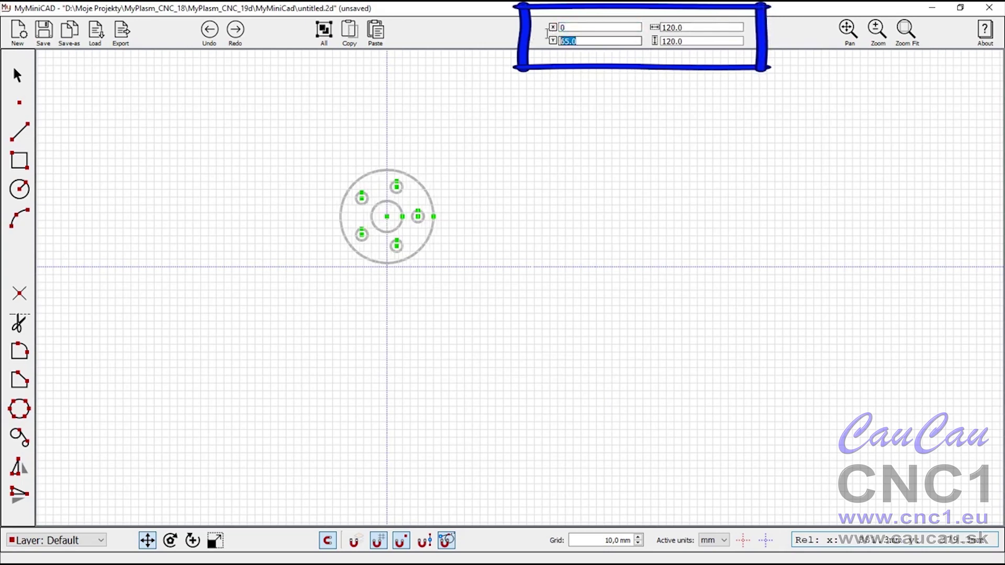
pyautogui.write('0')
pyautogui.press('Return')
pyautogui.scroll(2, 481, 214)
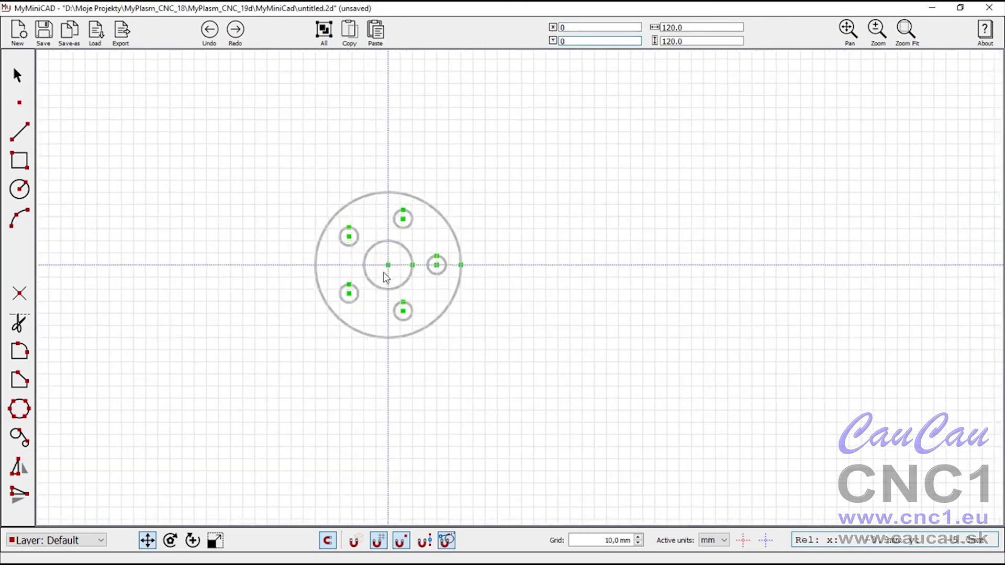
pyautogui.scroll(2, 450, 183)
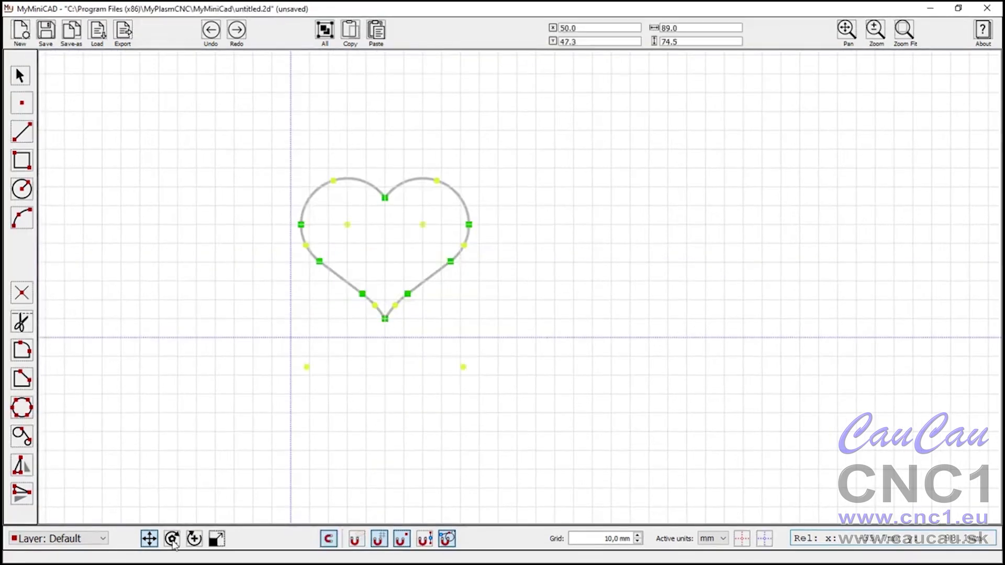
pyautogui.click(172, 543)
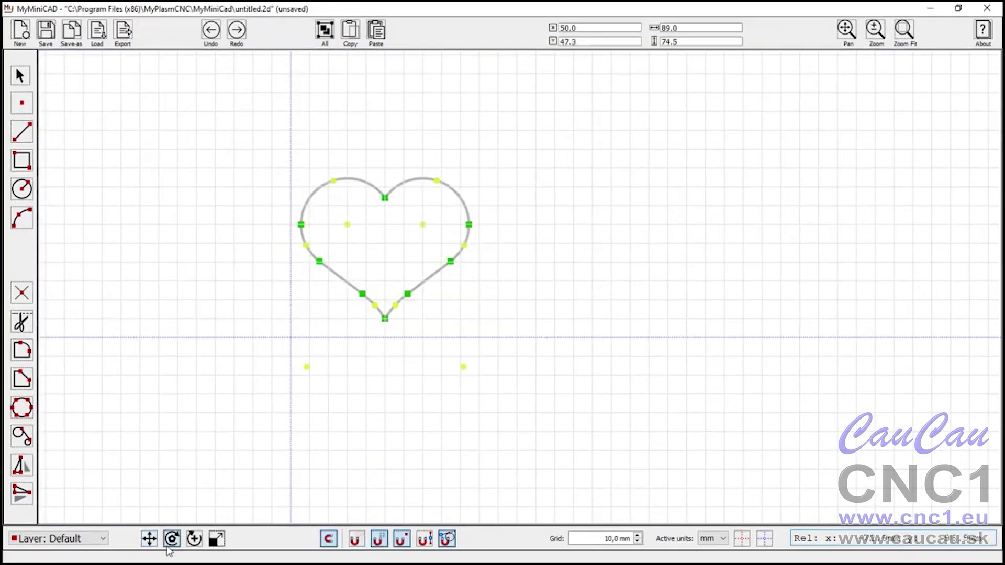
pyautogui.moveTo(304, 225)
pyautogui.mouseDown()
pyautogui.moveTo(499, 224)
pyautogui.moveTo(213, 273)
pyautogui.moveTo(209, 216)
pyautogui.moveTo(146, 164)
pyautogui.moveTo(127, 112)
pyautogui.moveTo(127, 411)
pyautogui.moveTo(709, 386)
pyautogui.moveTo(361, 107)
pyautogui.moveTo(278, 204)
pyautogui.moveTo(240, 218)
pyautogui.mouseUp()
pyautogui.click(194, 539)
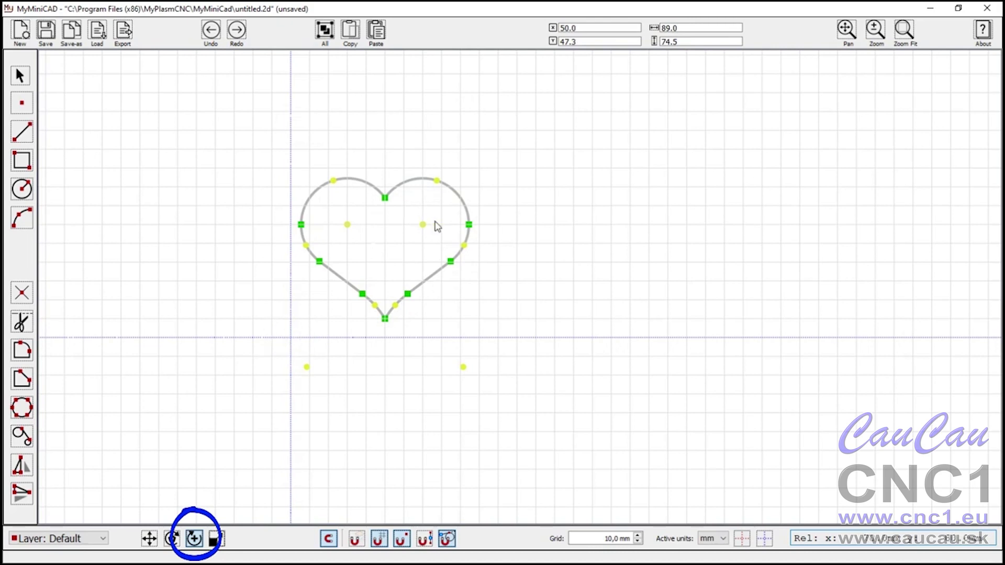
pyautogui.moveTo(388, 204)
pyautogui.mouseDown()
pyautogui.moveTo(443, 287)
pyautogui.moveTo(117, 336)
pyautogui.moveTo(410, 206)
pyautogui.moveTo(403, 171)
pyautogui.mouseUp()
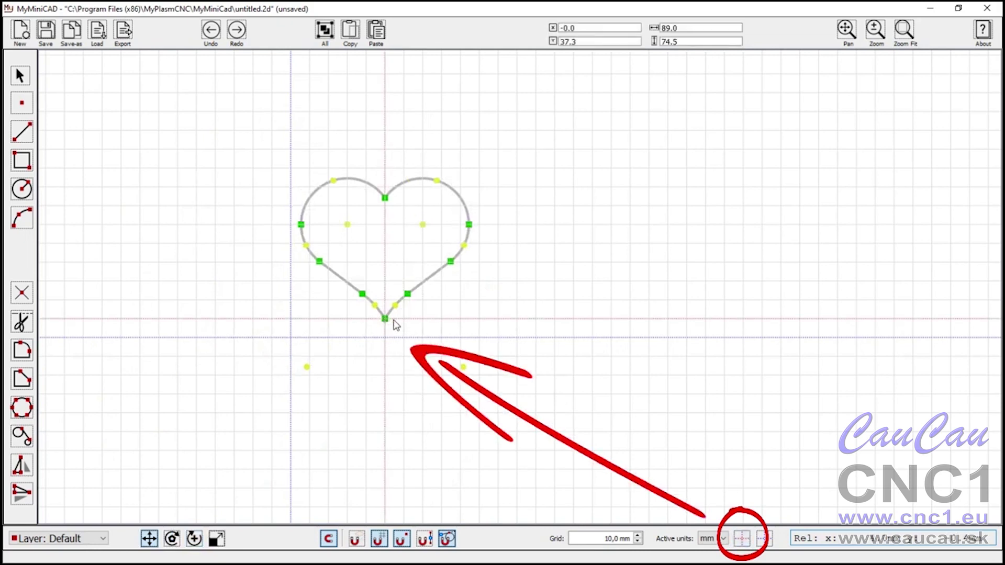
pyautogui.click(385, 199)
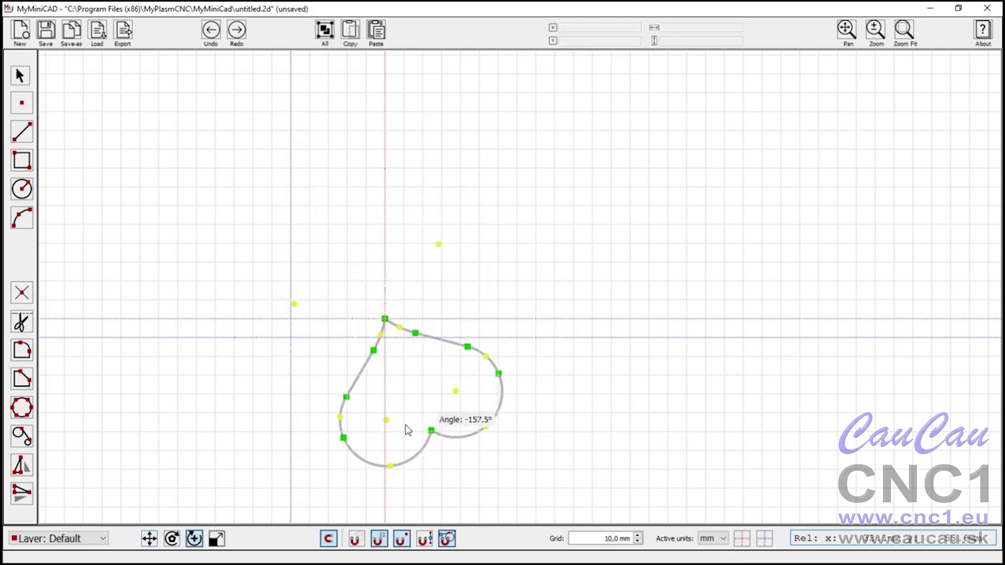
pyautogui.click(386, 114)
pyautogui.scroll(4, 392, 198)
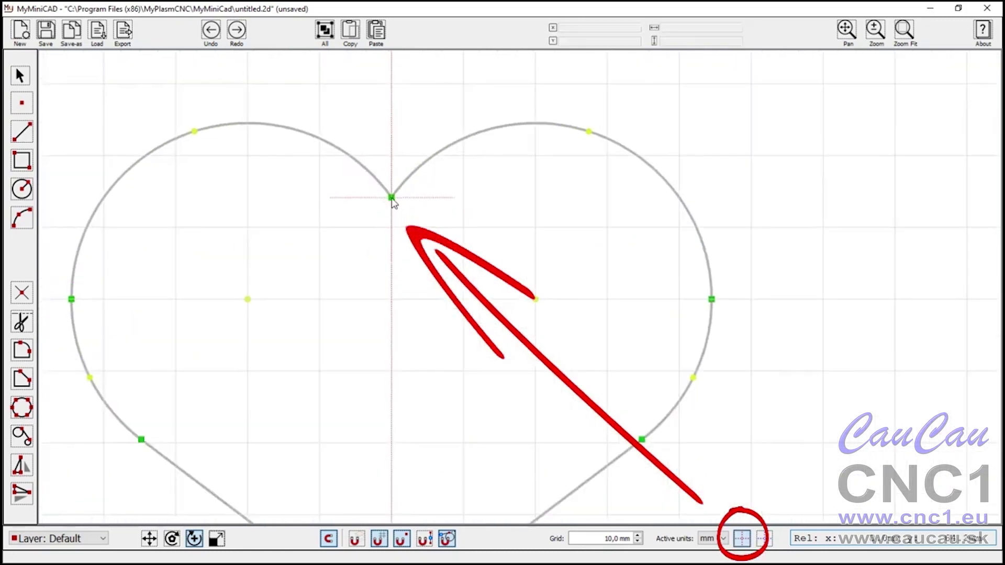
pyautogui.click(392, 198)
pyautogui.scroll(-5, 392, 199)
pyautogui.scroll(-1, 393, 207)
pyautogui.scroll(-1, 383, 209)
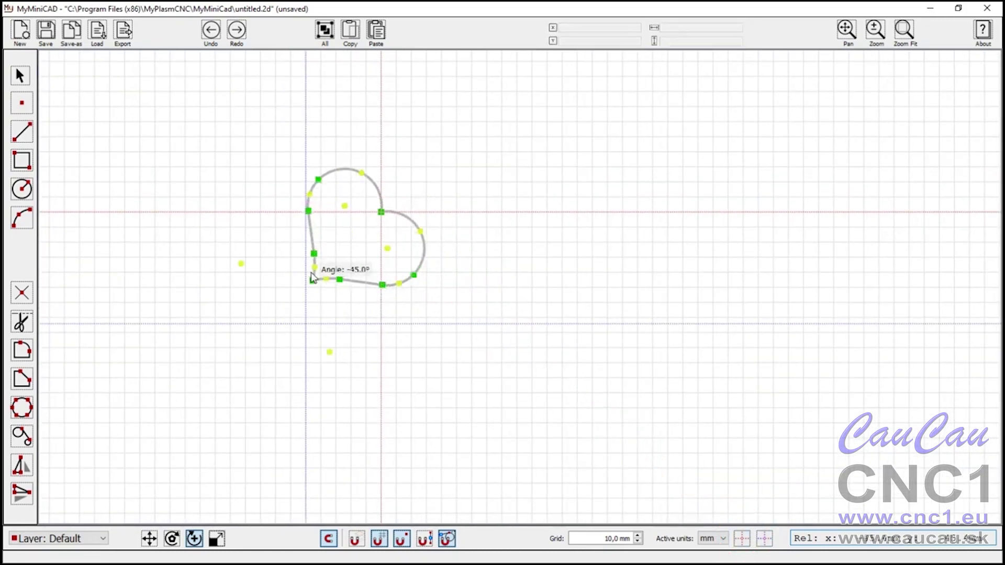
pyautogui.click(381, 333)
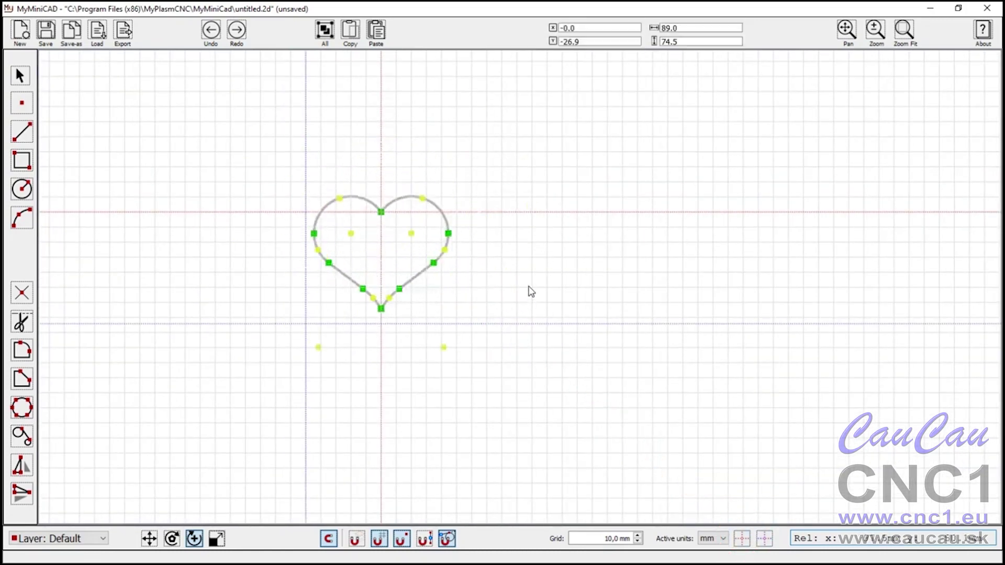
# Paste a rotated heart copy and draw a circle enclosing the three hearts
pyautogui.hotkey('ctrl', 'c')
pyautogui.hotkey('ctrl', 'v')
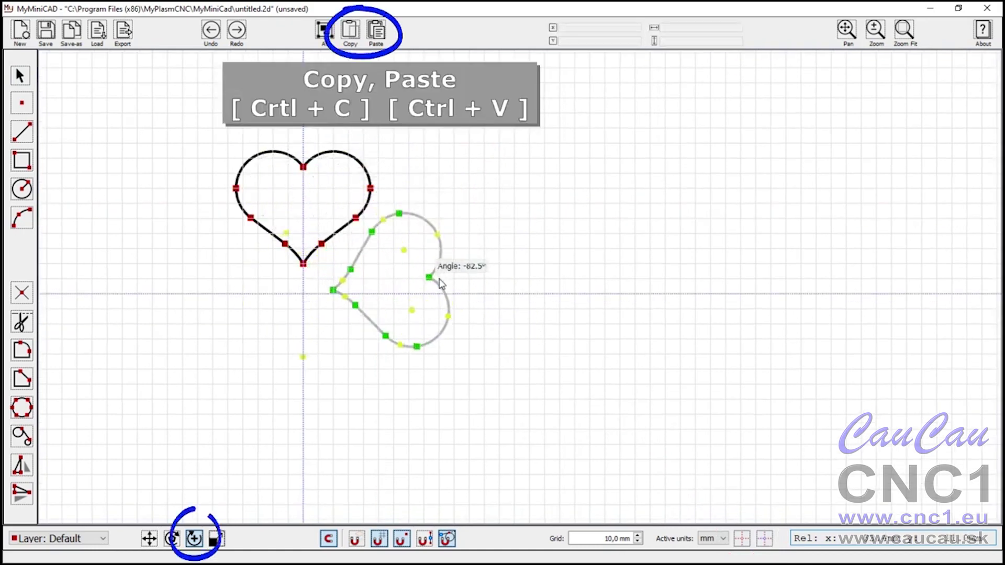
pyautogui.click(463, 390)
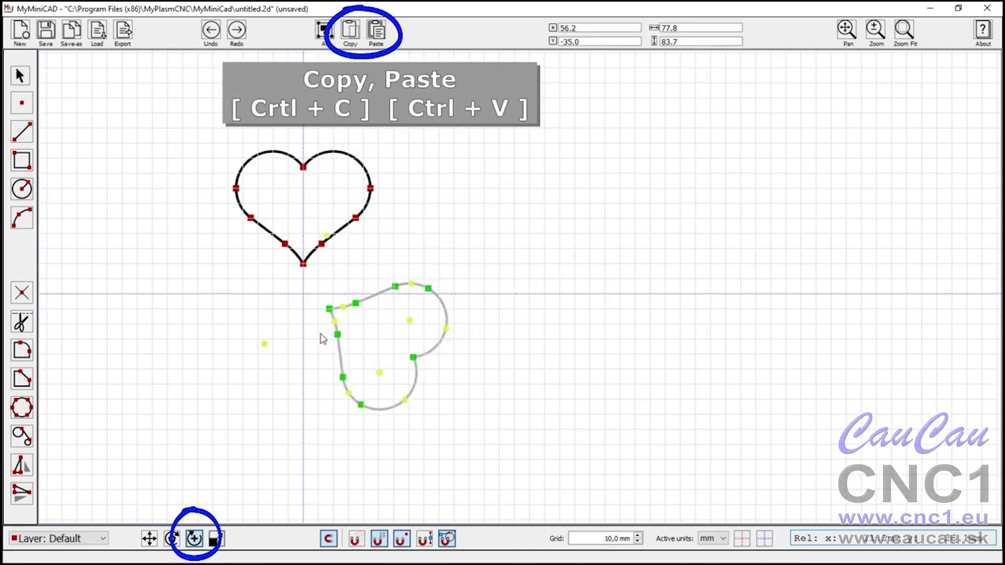
pyautogui.click(414, 357)
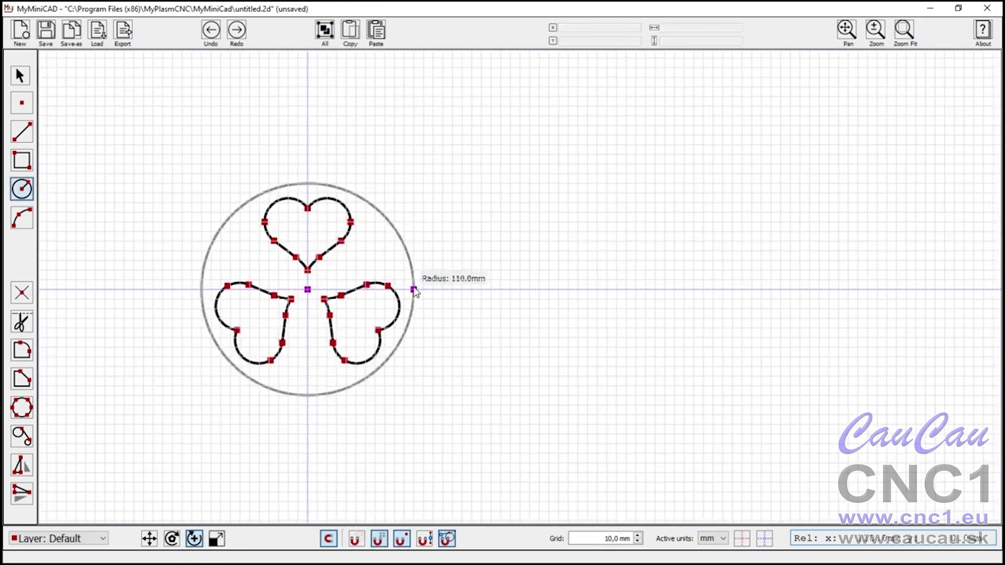
pyautogui.click(414, 289)
pyautogui.scroll(2, 300, 301)
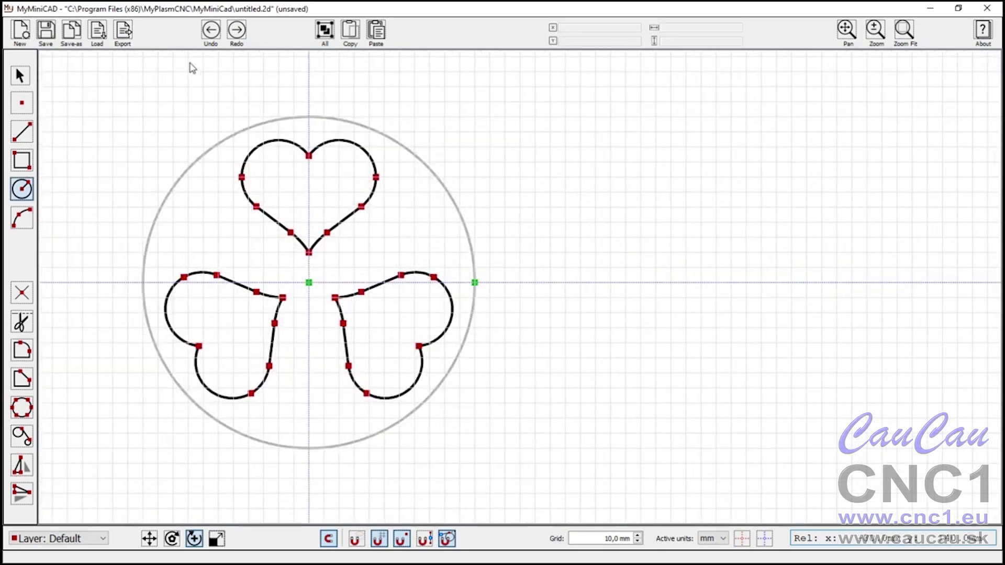
# Export the drawing and orbit its 3-D disc preview edge-on
pyautogui.click(123, 30)
pyautogui.click(980, 34)
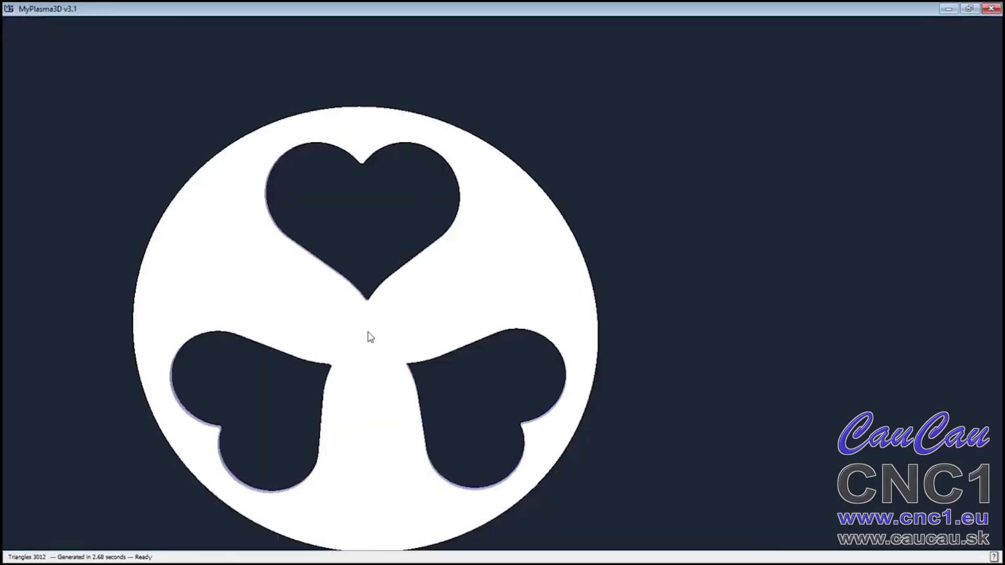
pyautogui.moveTo(370, 337); pyautogui.dragTo(441, 268, button='middle')
pyautogui.moveTo(409, 274)
pyautogui.mouseDown()
pyautogui.moveTo(543, 285)
pyautogui.moveTo(678, 276)
pyautogui.mouseUp()
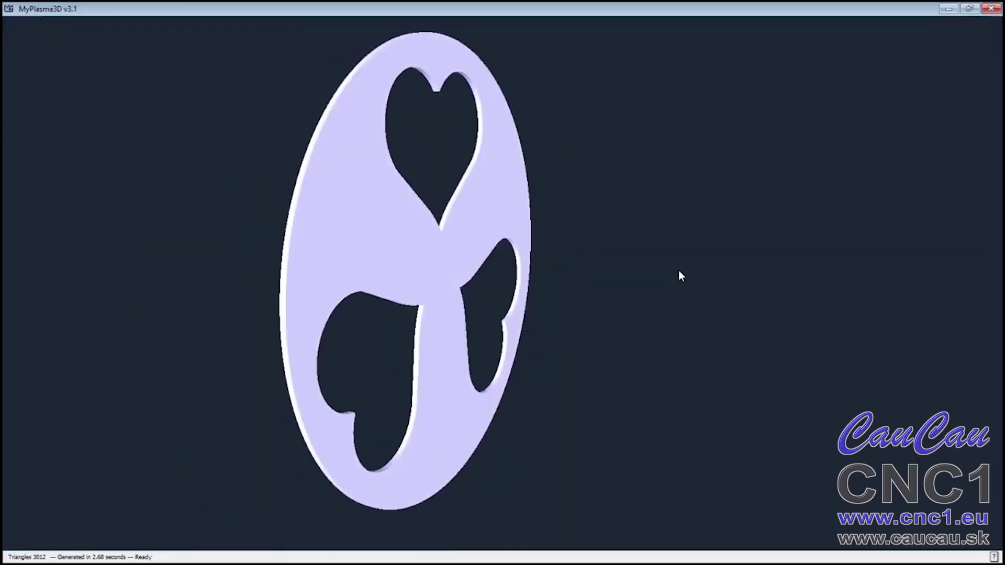
# Confirm loading the part into the CNC program and cancel a stray line
pyautogui.click(147, 34)
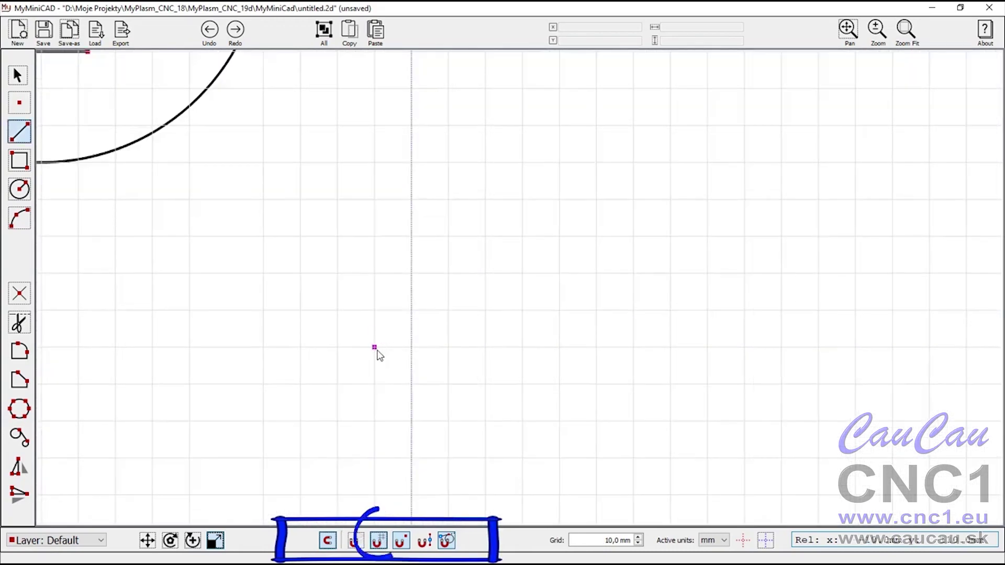
pyautogui.click(375, 347)
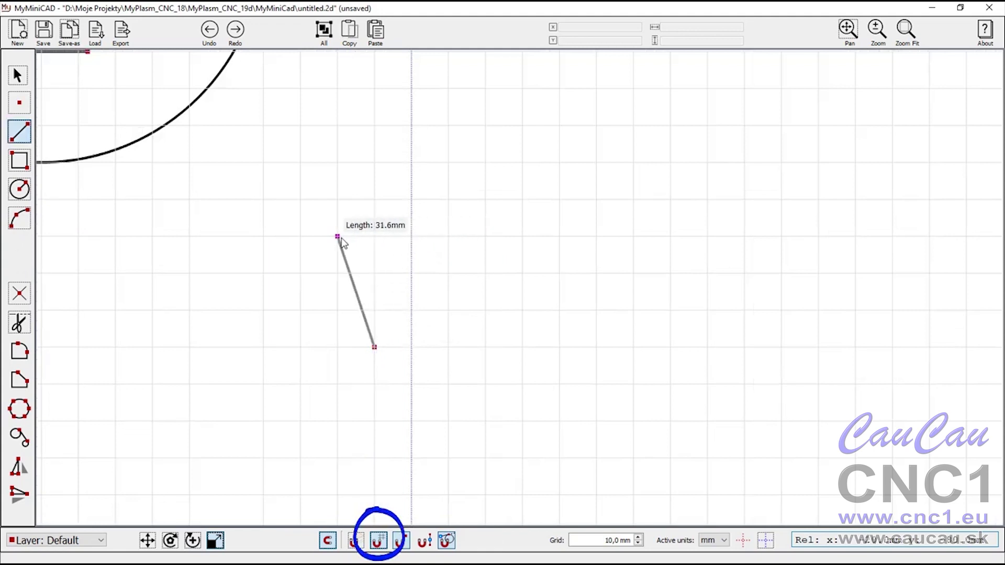
pyautogui.press('Escape')
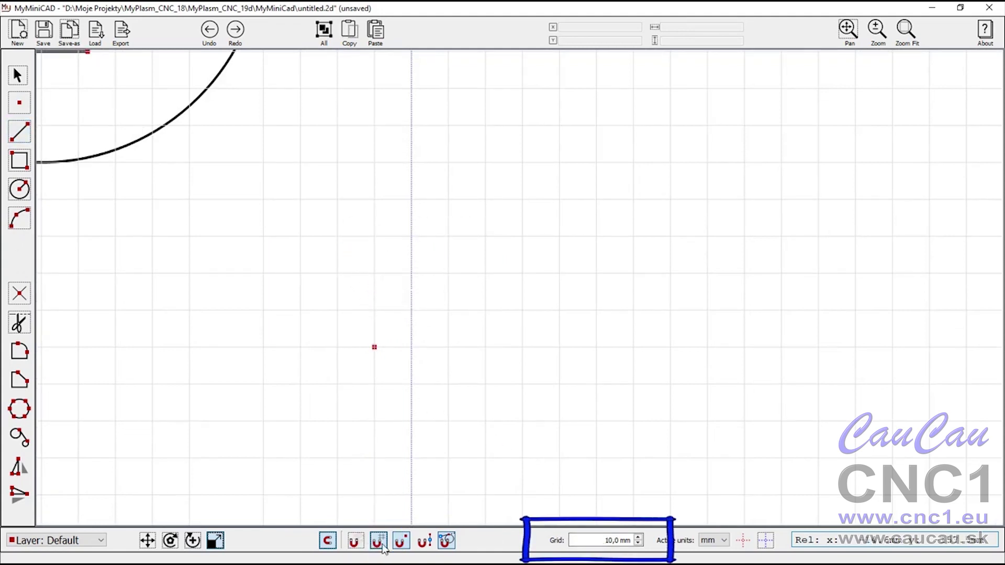
# Draw a closed four-sided outline from four line segments beside the triangle
pyautogui.click(352, 263)
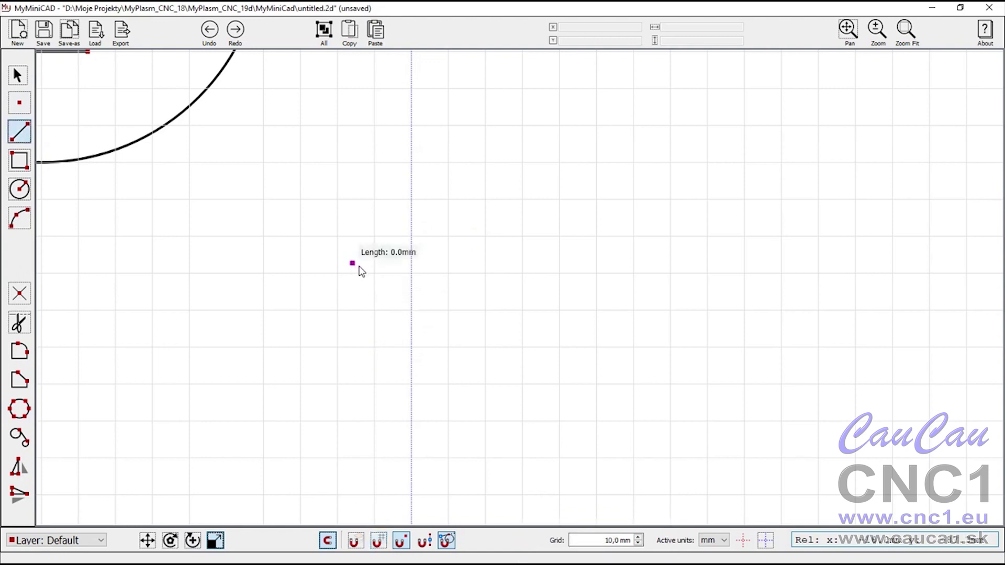
pyautogui.click(382, 248)
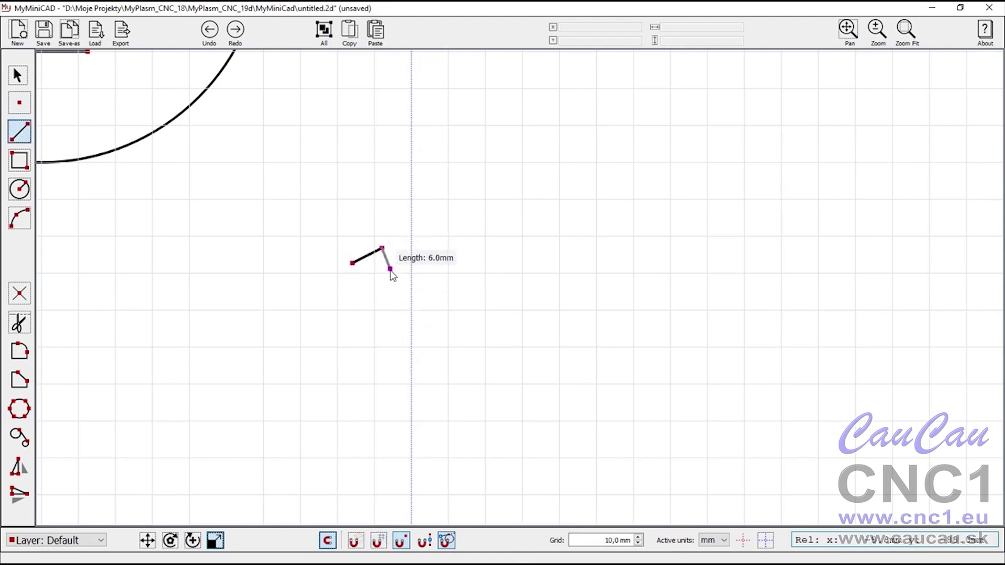
pyautogui.click(399, 297)
pyautogui.click(354, 296)
pyautogui.click(352, 263)
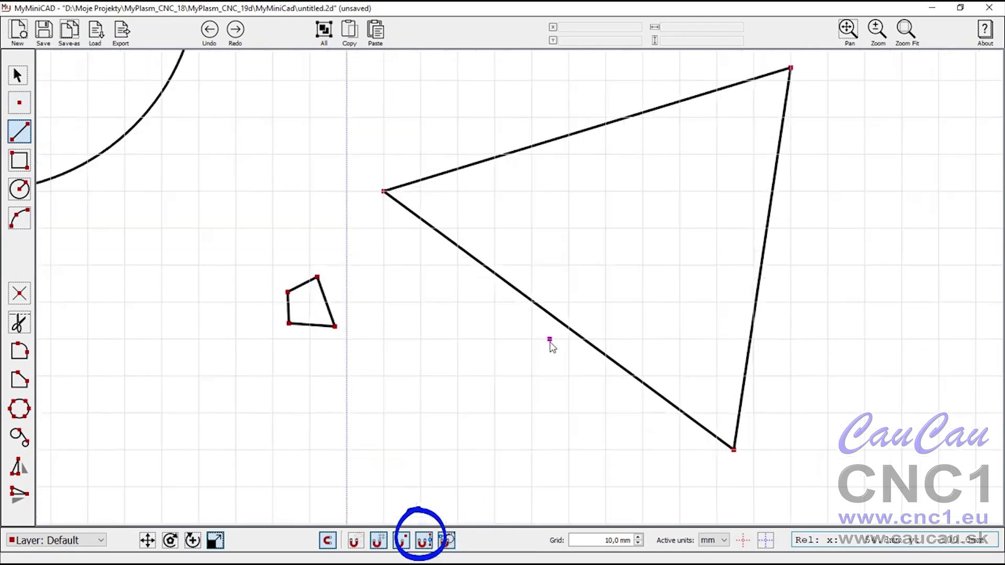
# Draw lines on the triangle's edges and a 50 mm circle around the lower small circle
pyautogui.scroll(3, 555, 342)
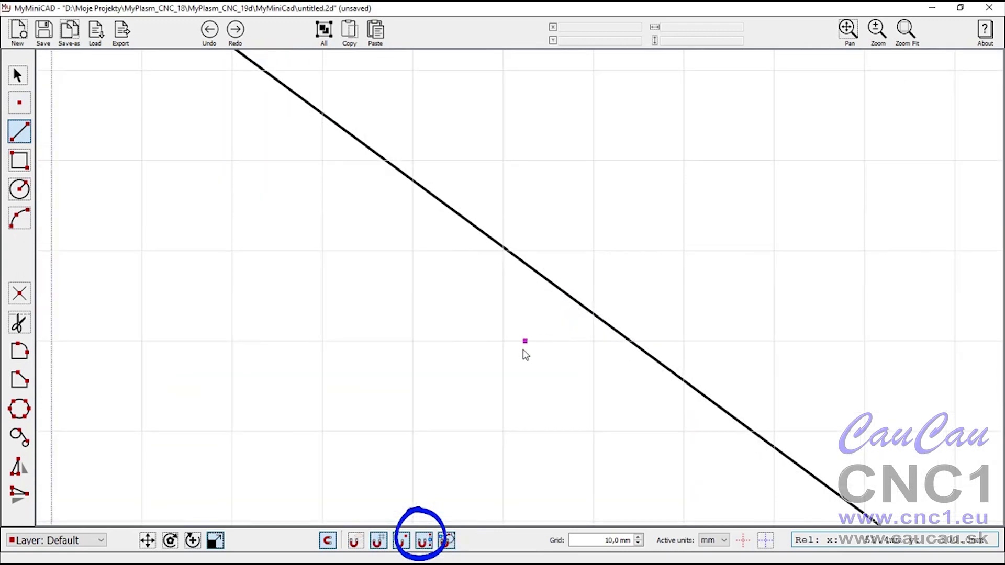
pyautogui.scroll(-3, 522, 349)
pyautogui.click(533, 320)
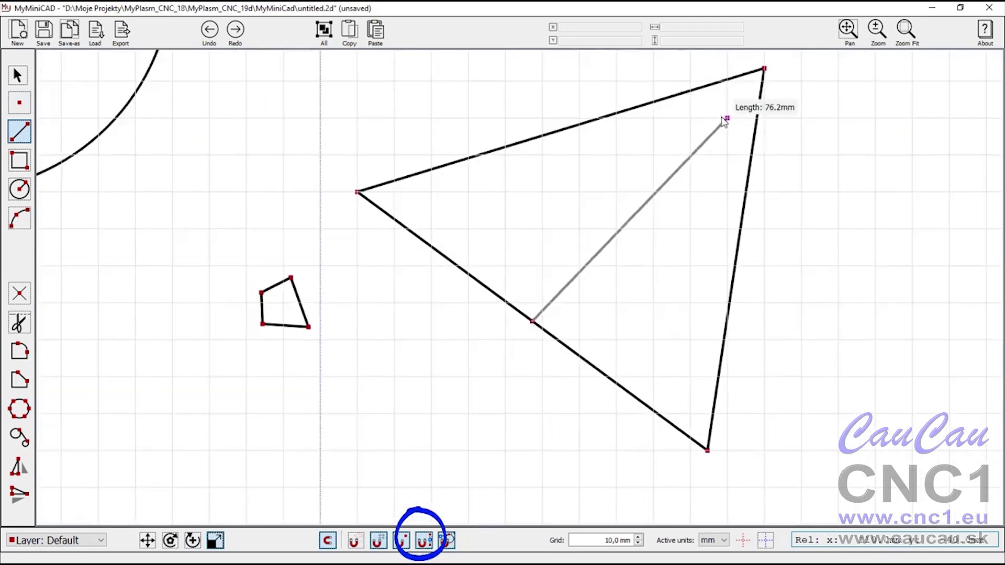
pyautogui.click(756, 84)
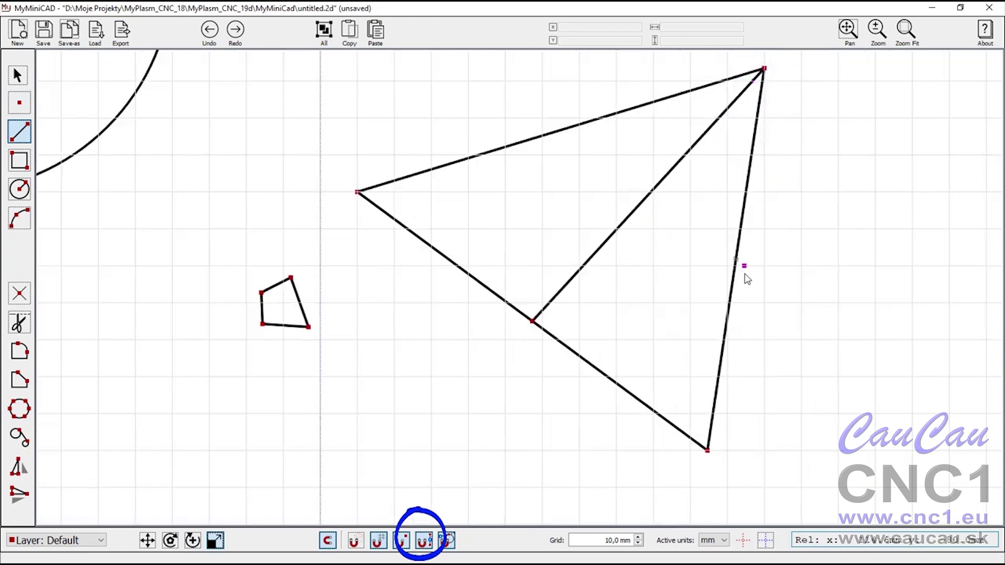
pyautogui.click(736, 260)
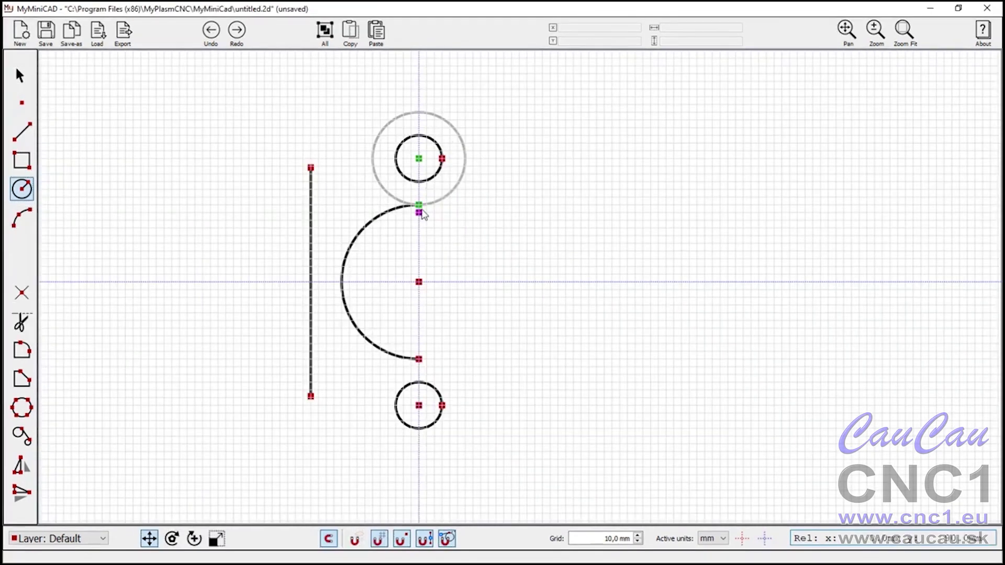
pyautogui.click(420, 407)
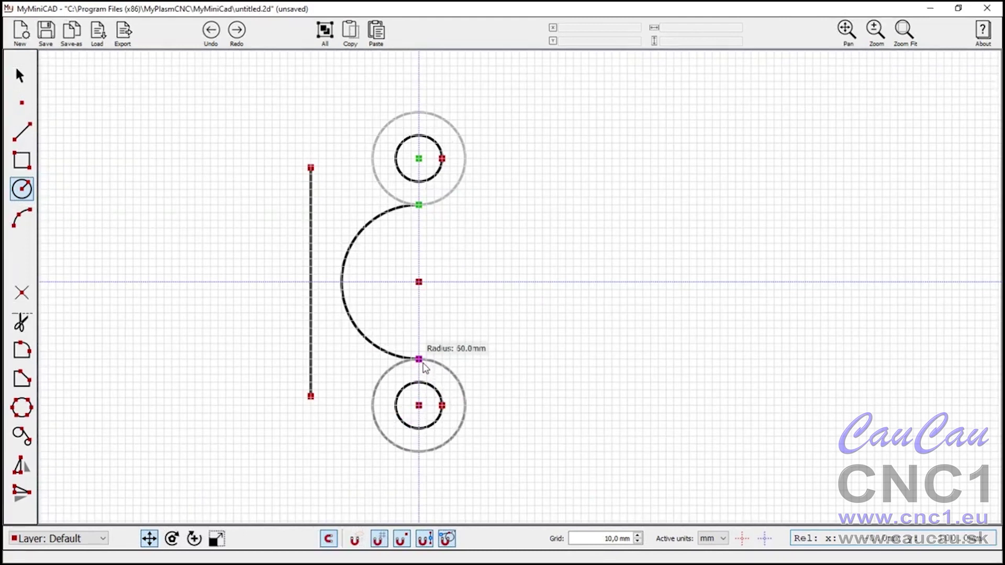
pyautogui.click(419, 359)
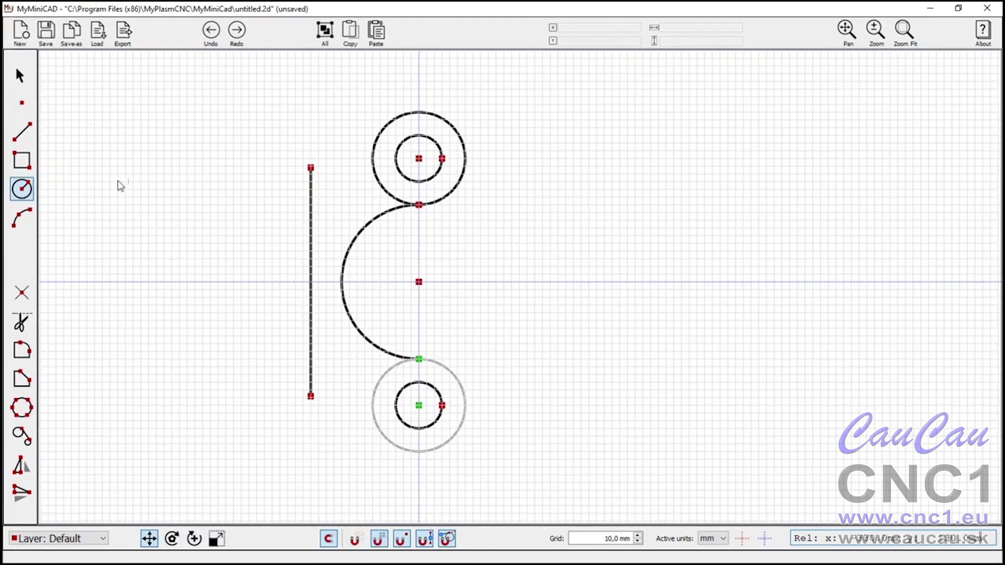
# Draw tangent lines from the vertical line's ends to the upper and lower outer circles
pyautogui.click(23, 138)
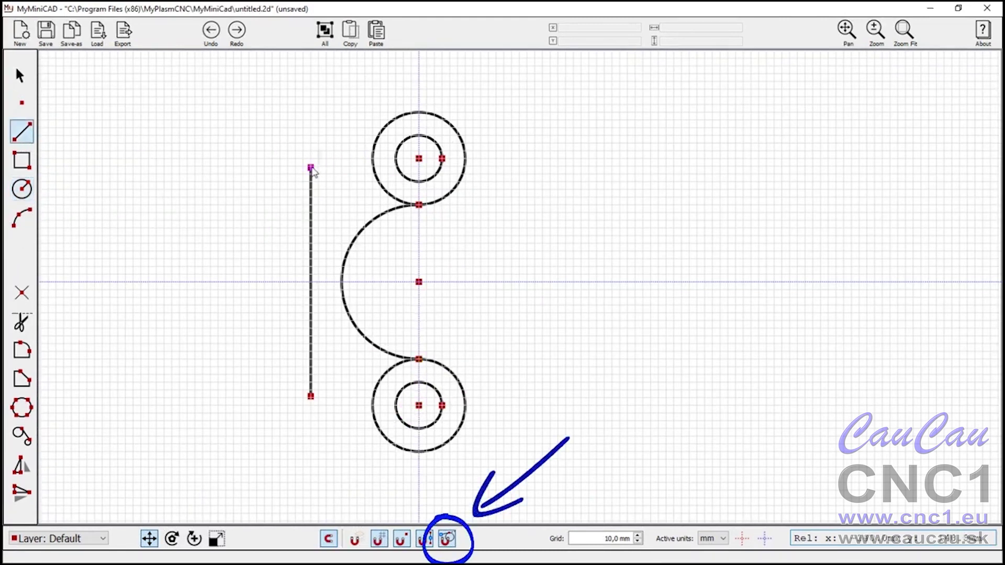
pyautogui.click(311, 168)
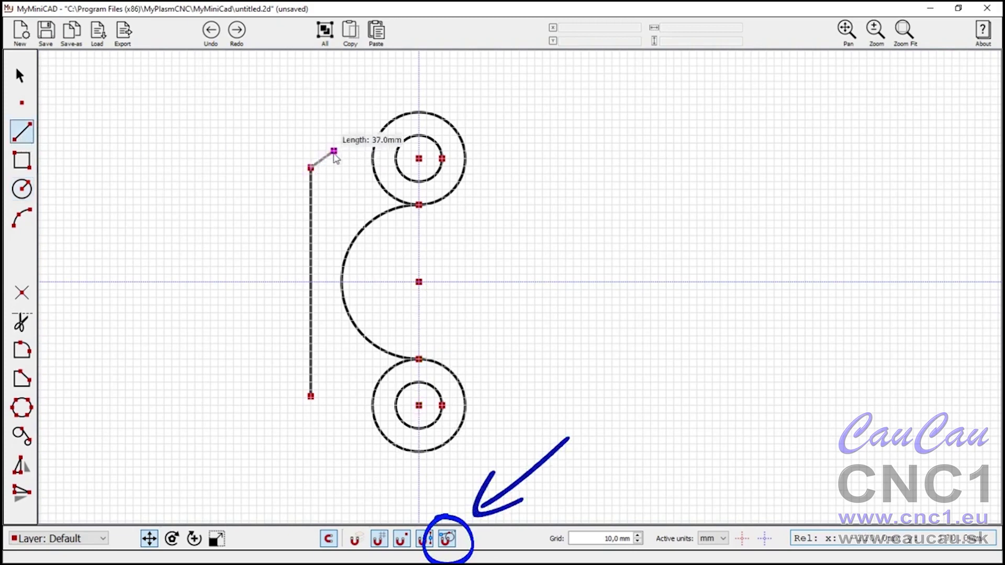
pyautogui.click(396, 119)
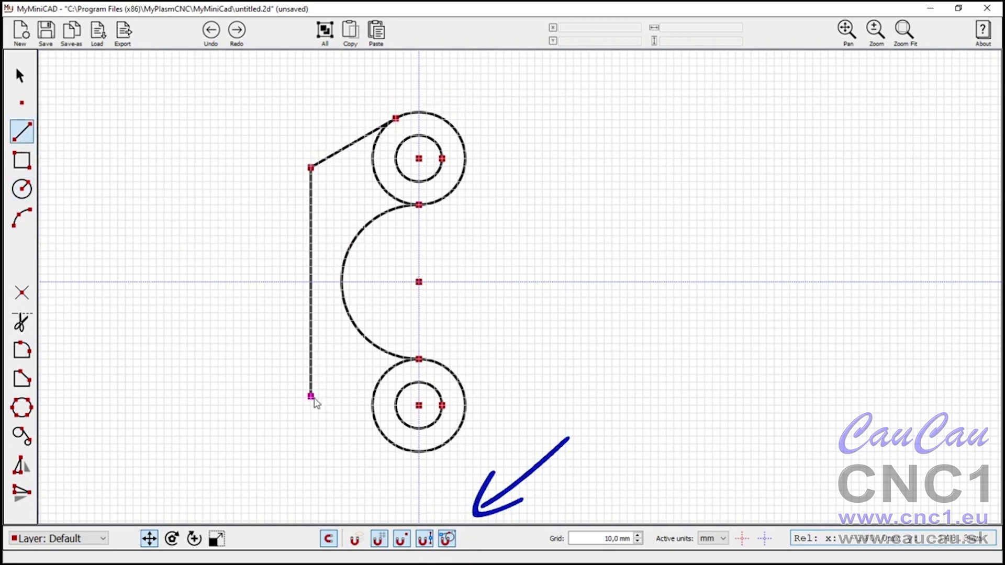
pyautogui.click(311, 396)
pyautogui.scroll(2, 406, 471)
pyautogui.scroll(4, 401, 469)
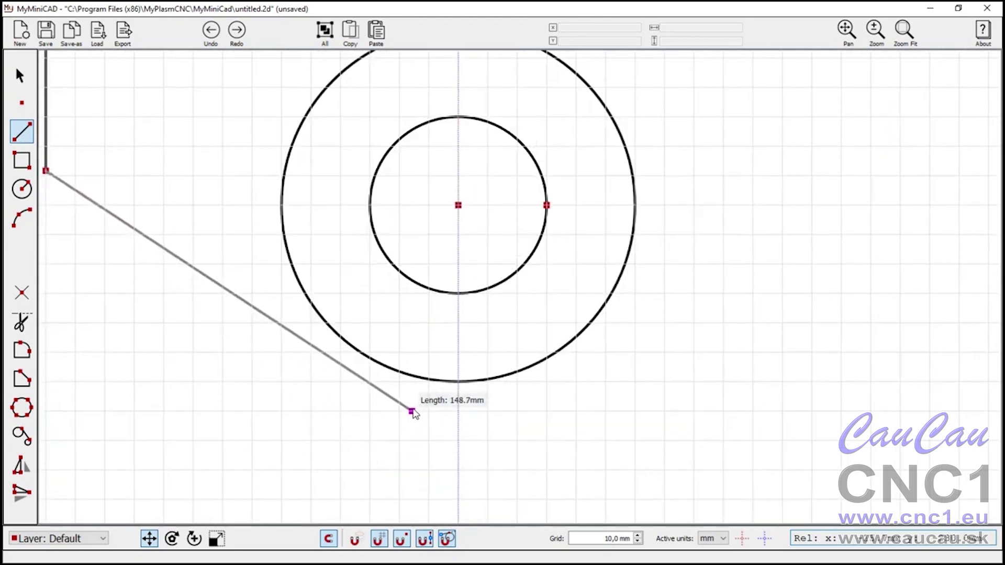
pyautogui.click(370, 359)
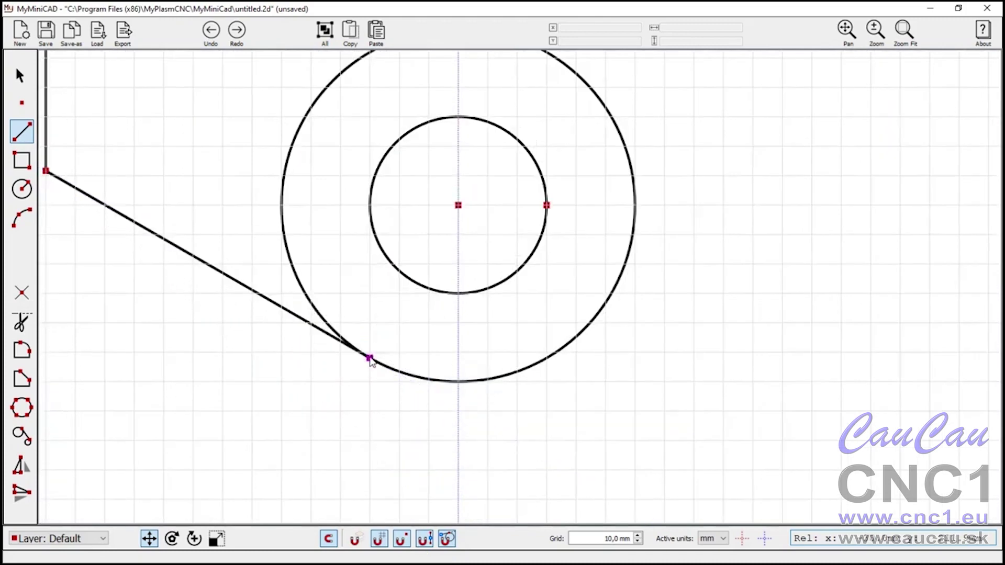
pyautogui.scroll(-5, 377, 380)
pyautogui.scroll(-2, 360, 404)
pyautogui.scroll(2, 350, 159)
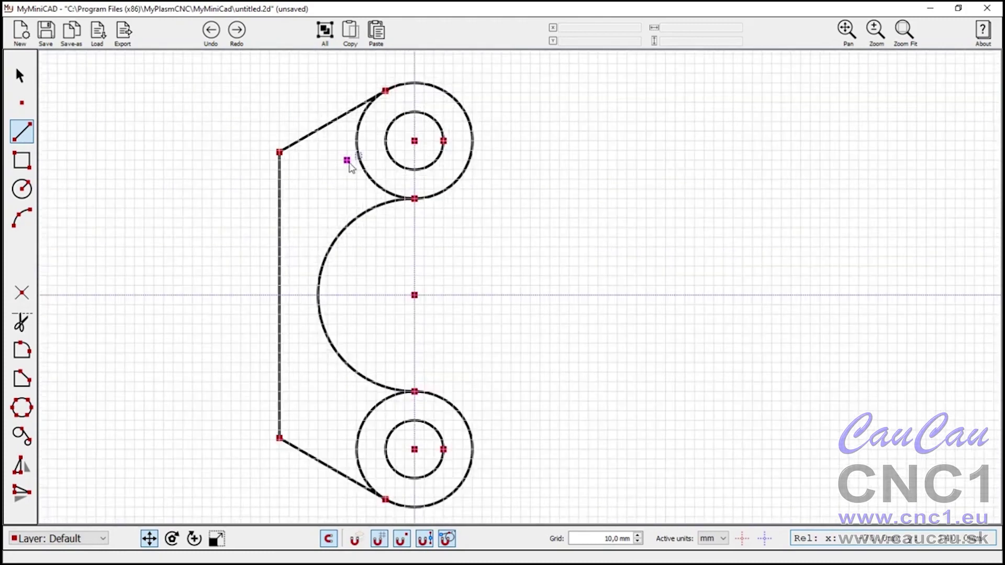
# Trim away the left arcs of both outer circles
pyautogui.click(26, 320)
pyautogui.click(365, 173)
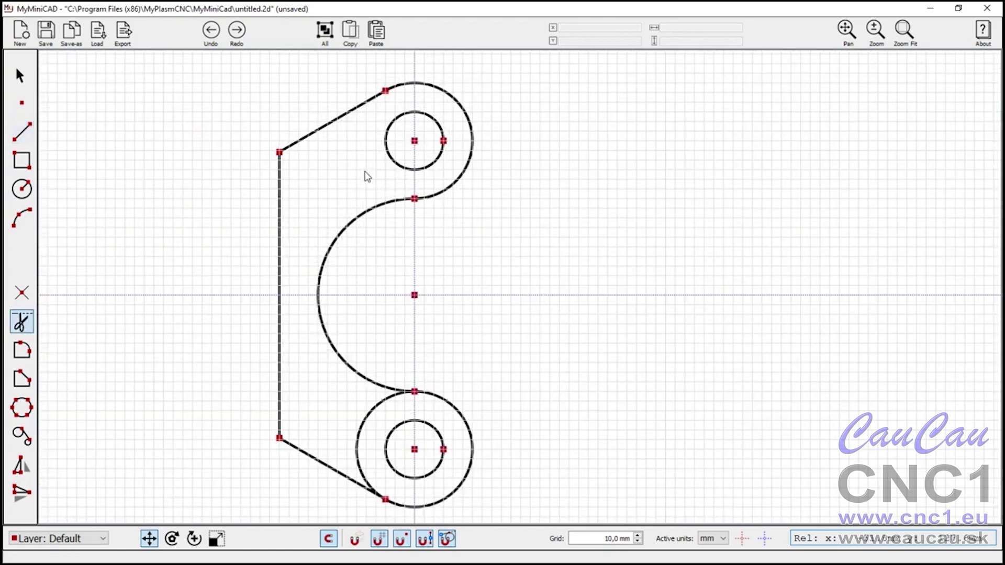
pyautogui.click(370, 425)
# Make the Material layer current for new shapes
pyautogui.scroll(3, 390, 516)
pyautogui.scroll(5, 382, 507)
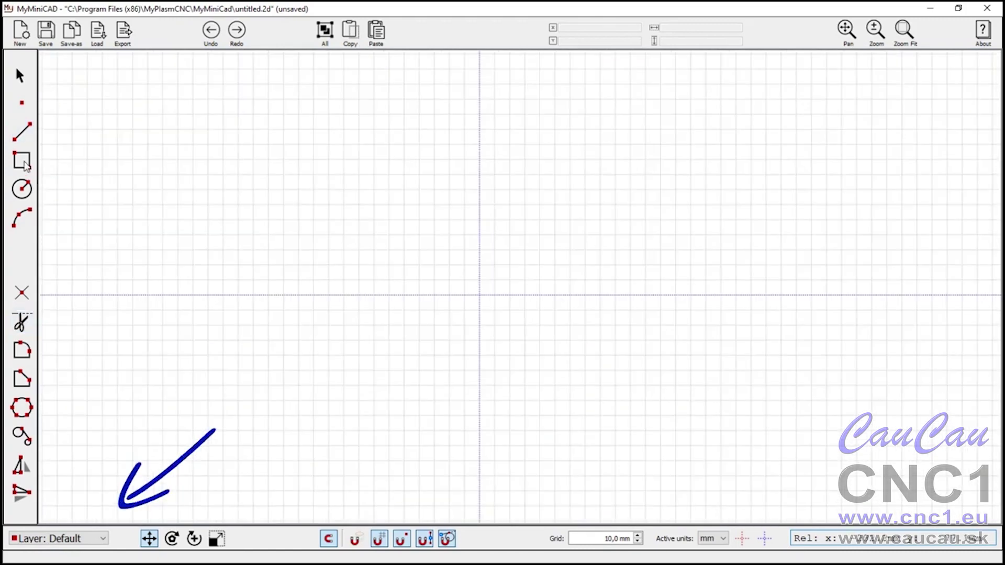
pyautogui.click(103, 538)
pyautogui.click(80, 514)
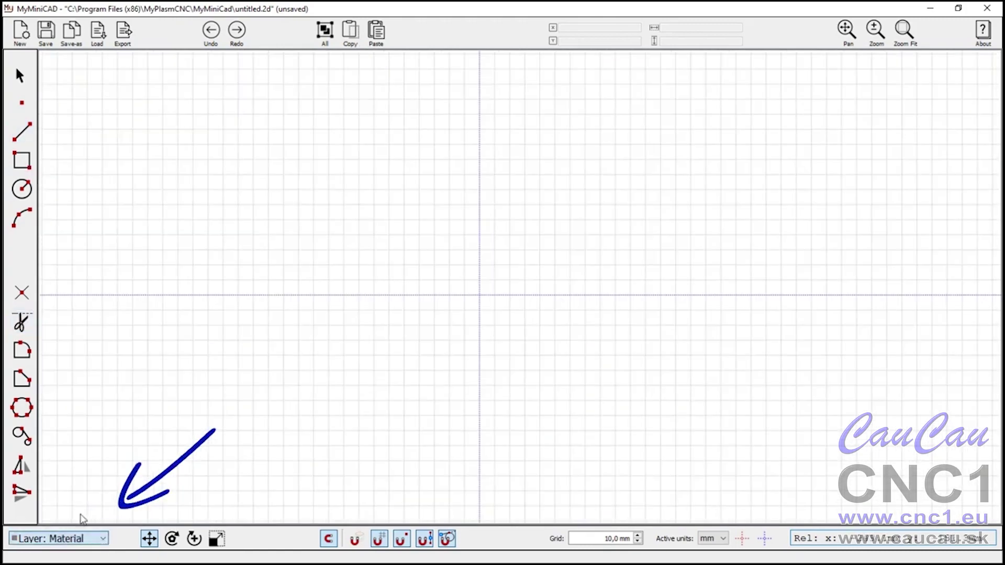
# Draw two adjoining tall rectangles side by side on the Material layer
pyautogui.click(22, 160)
pyautogui.click(487, 139)
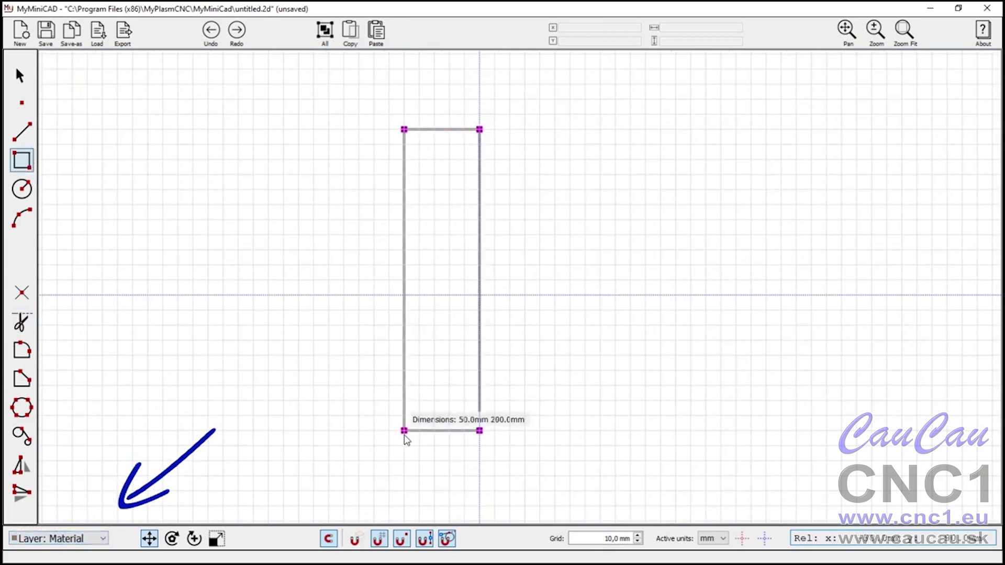
pyautogui.click(366, 465)
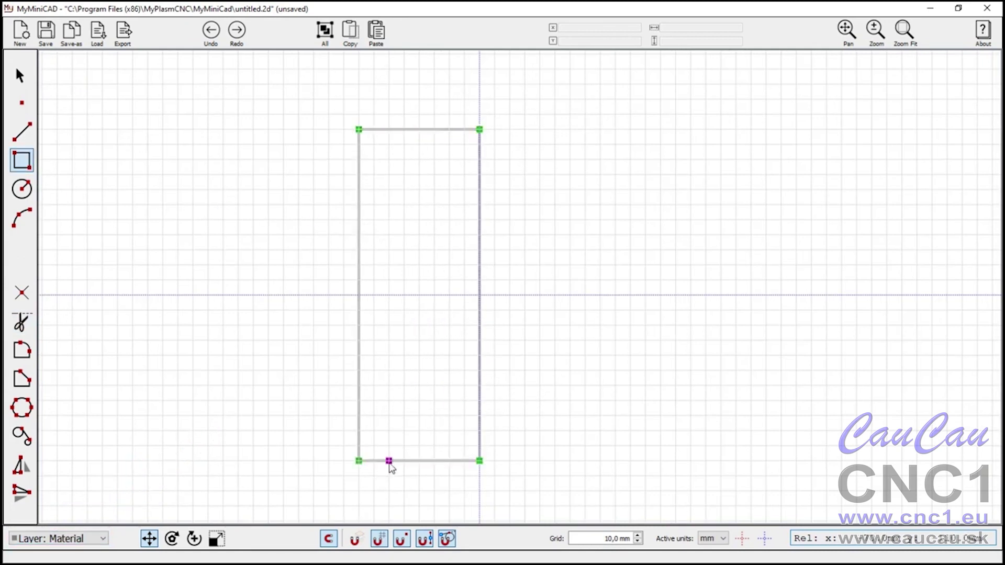
pyautogui.click(480, 130)
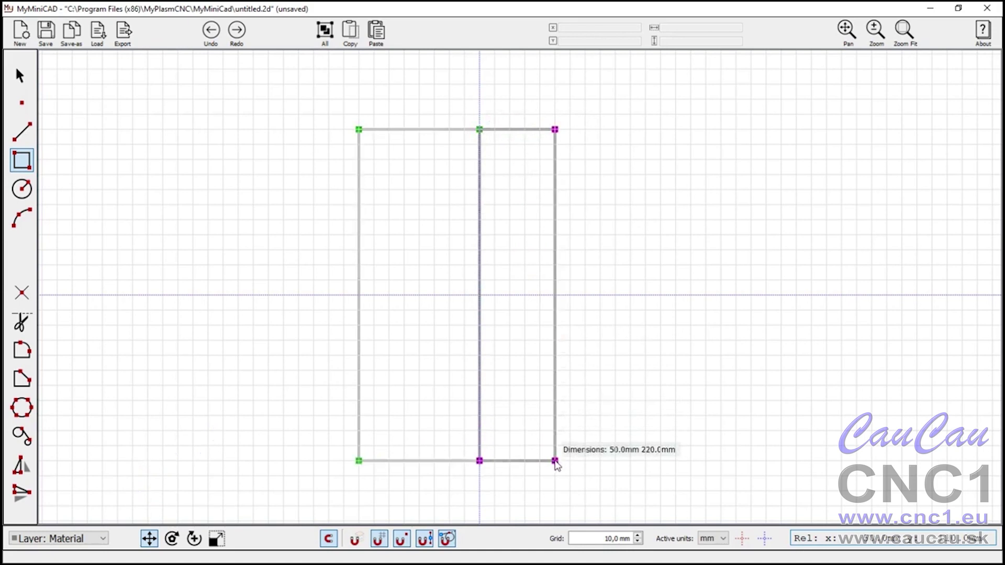
pyautogui.click(570, 461)
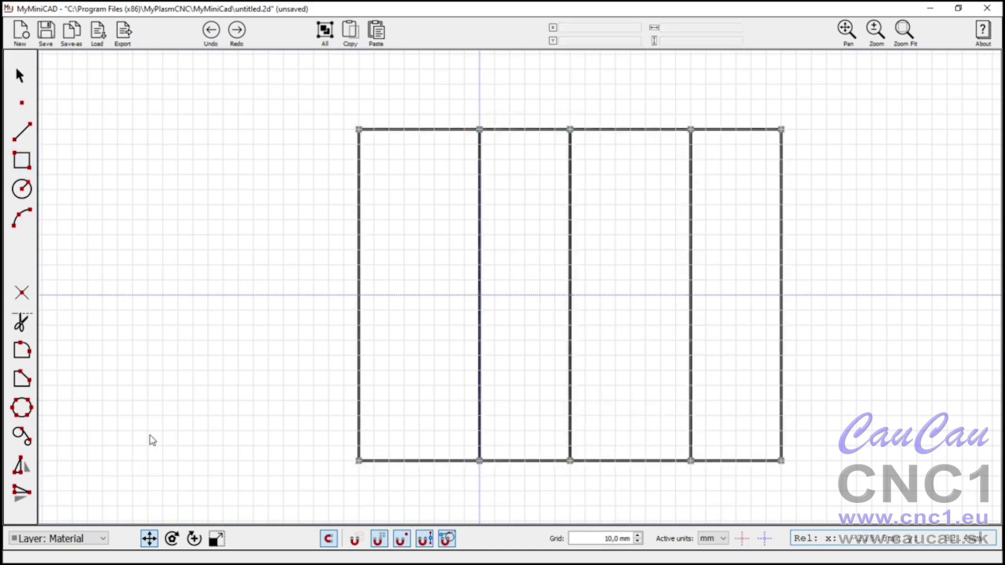
# Back on the Default layer, place three 20 mm circles and start a new rectangle
pyautogui.click(90, 539)
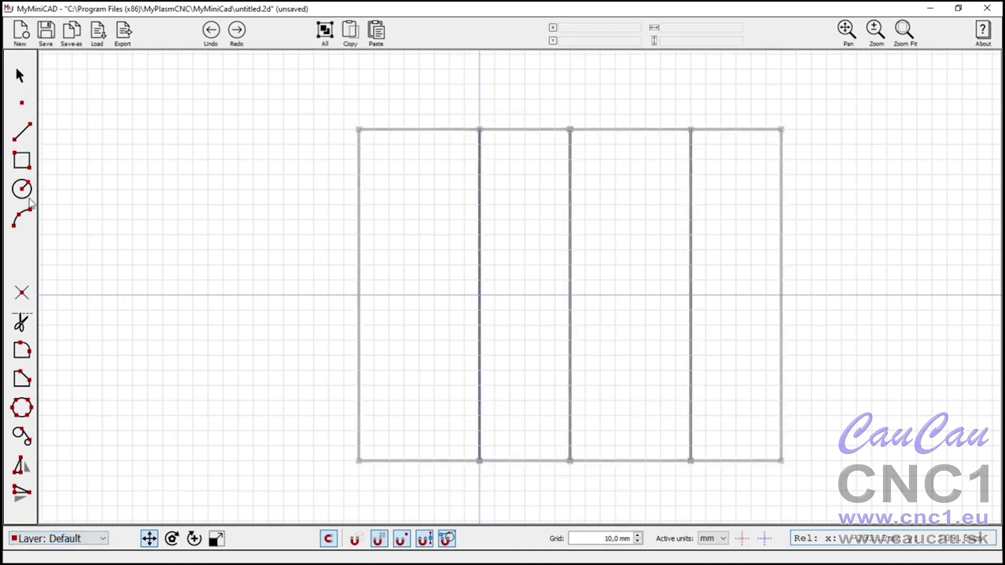
pyautogui.click(30, 199)
pyautogui.click(419, 189)
pyautogui.click(449, 189)
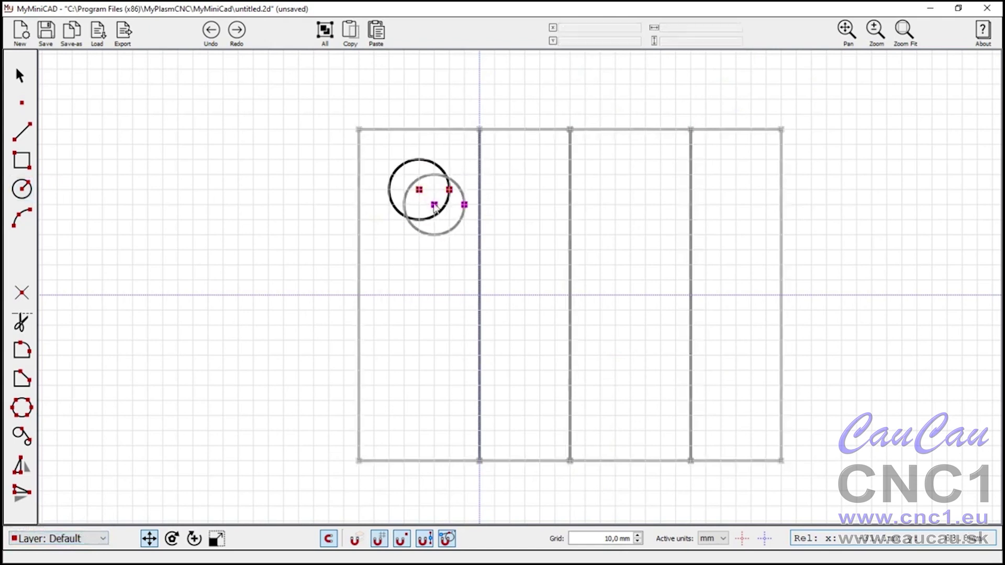
pyautogui.click(458, 404)
pyautogui.click(631, 199)
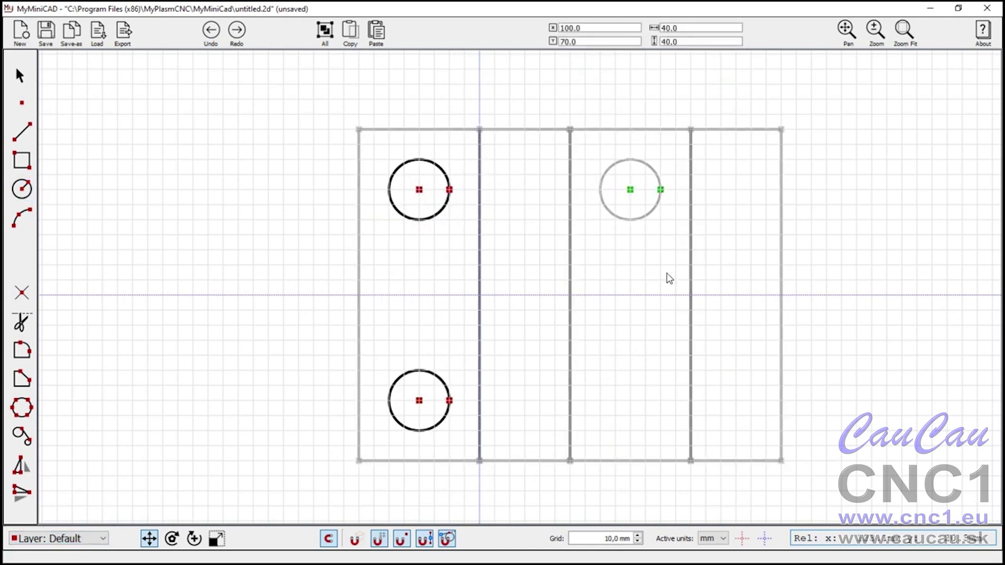
pyautogui.click(21, 160)
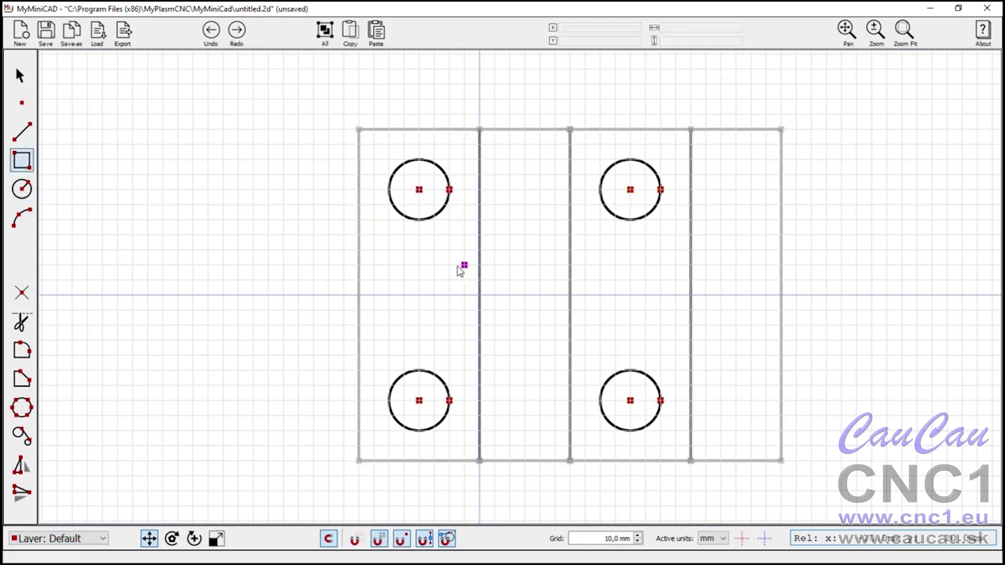
pyautogui.click(449, 265)
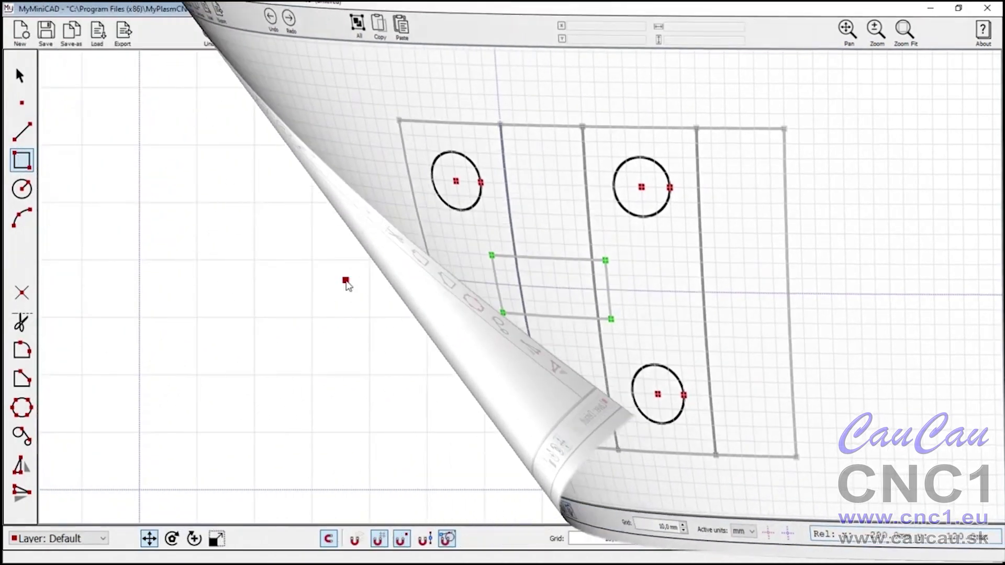
# Create the 100×60 outline rectangle and round its four corners to radius 5
pyautogui.write('00')
pyautogui.press('Tab')
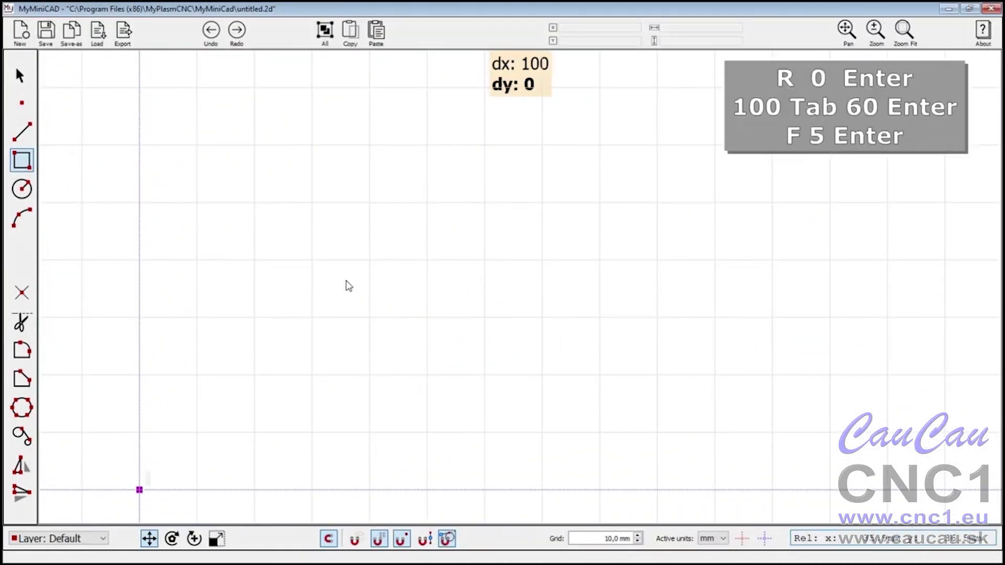
pyautogui.write('60')
pyautogui.press('Return')
pyautogui.press('f')
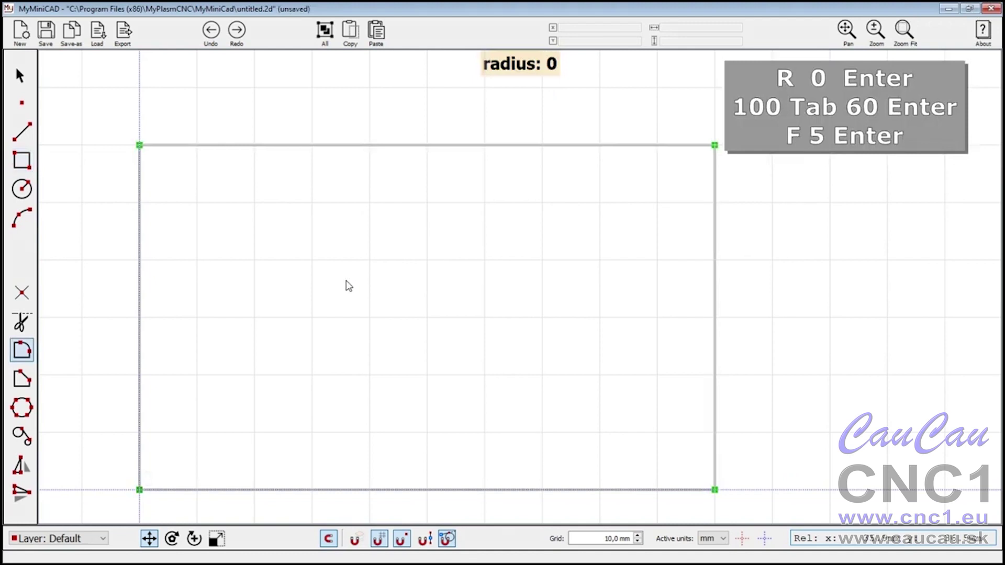
pyautogui.press('Return')
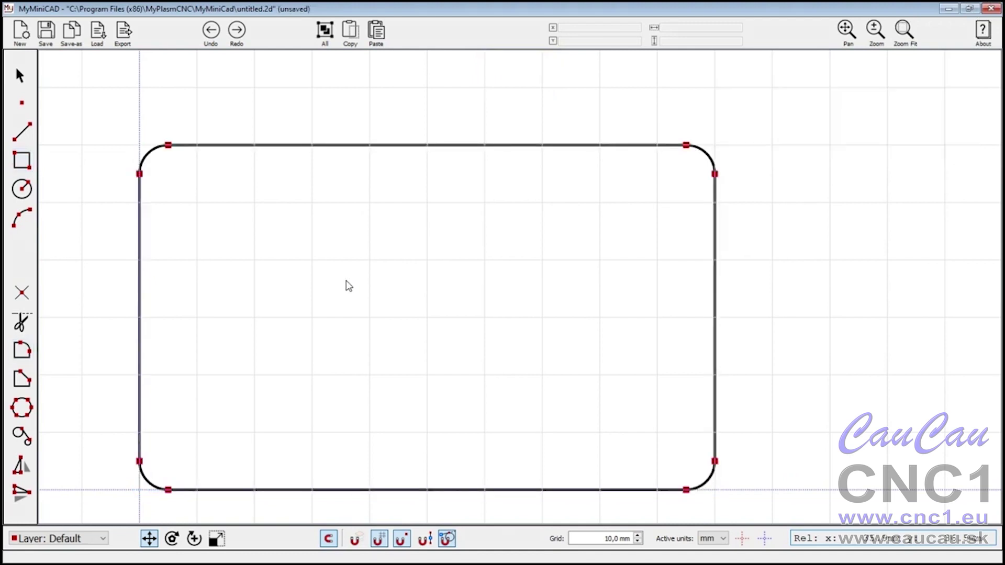
# Add a 60×20 slot cornered at 20, 20 and fillet its corners to radius 10
pyautogui.write('r20')
pyautogui.press('Tab')
pyautogui.write('20')
pyautogui.press('Return')
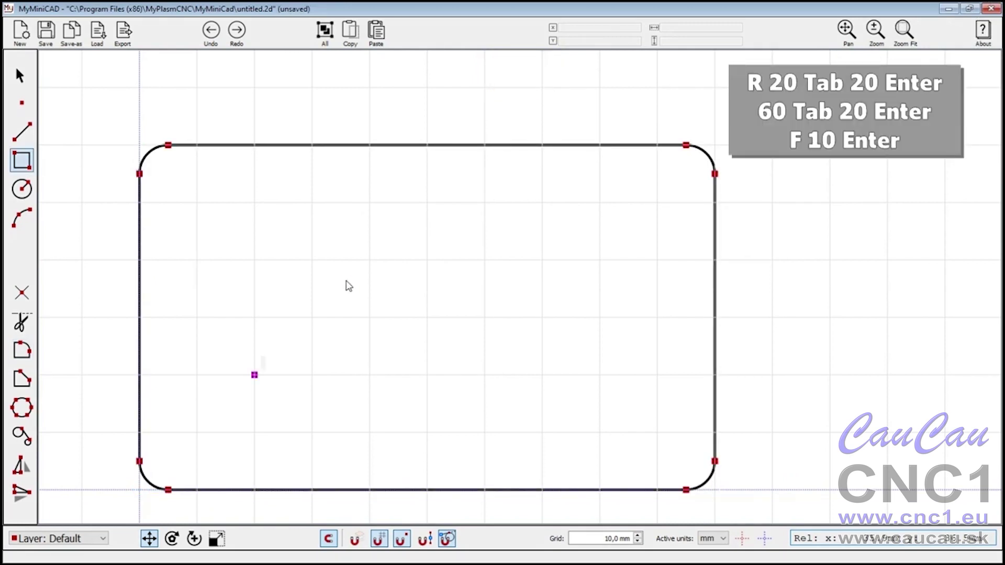
pyautogui.write('60')
pyautogui.press('Tab')
pyautogui.write('20')
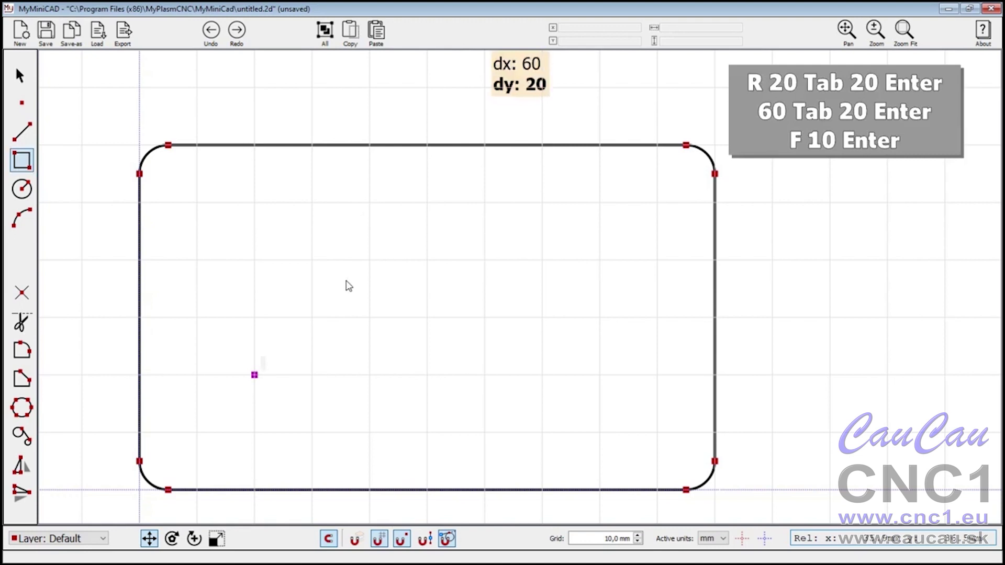
pyautogui.press('Return')
pyautogui.write('f10')
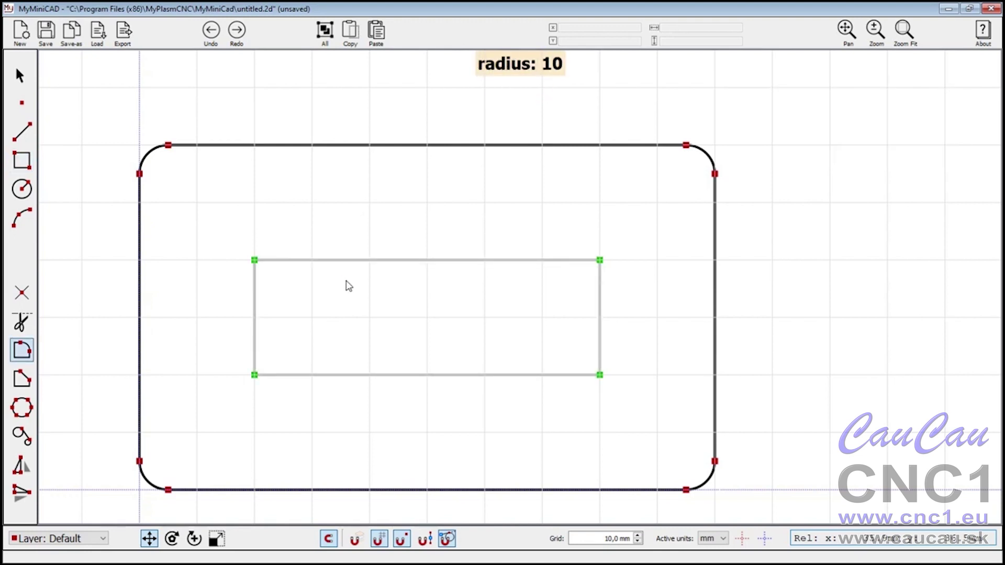
pyautogui.press('Return')
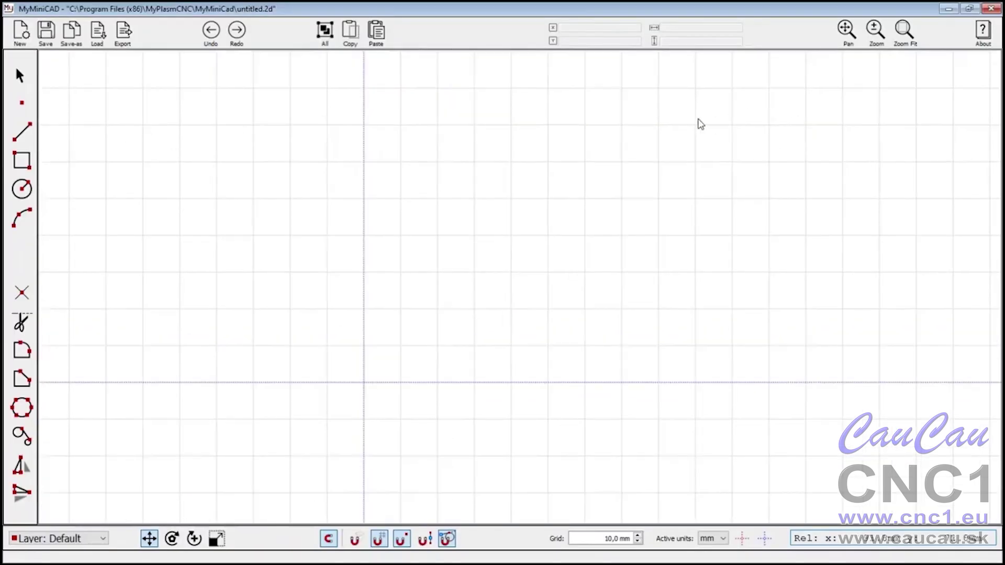
# Draw a 100×60 rectangle from origin 0,0 and fillet all four corners at radius 5
pyautogui.press('r')
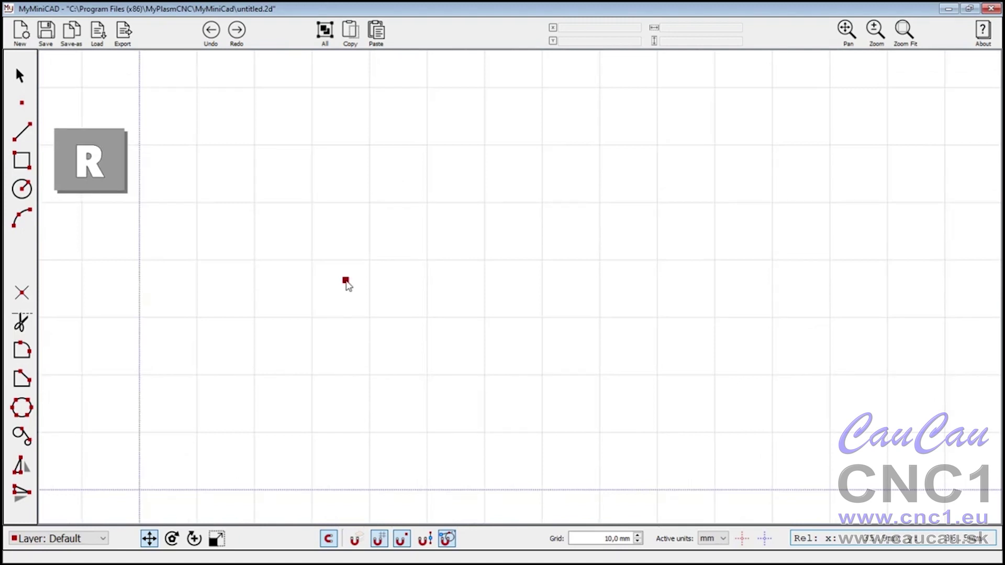
pyautogui.write('0')
pyautogui.press('Return')
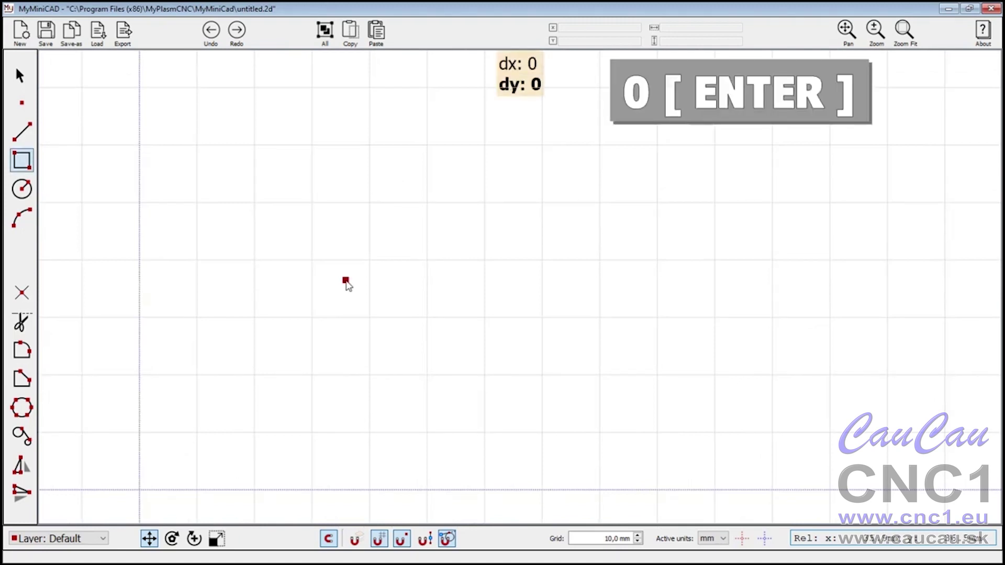
pyautogui.press('Return')
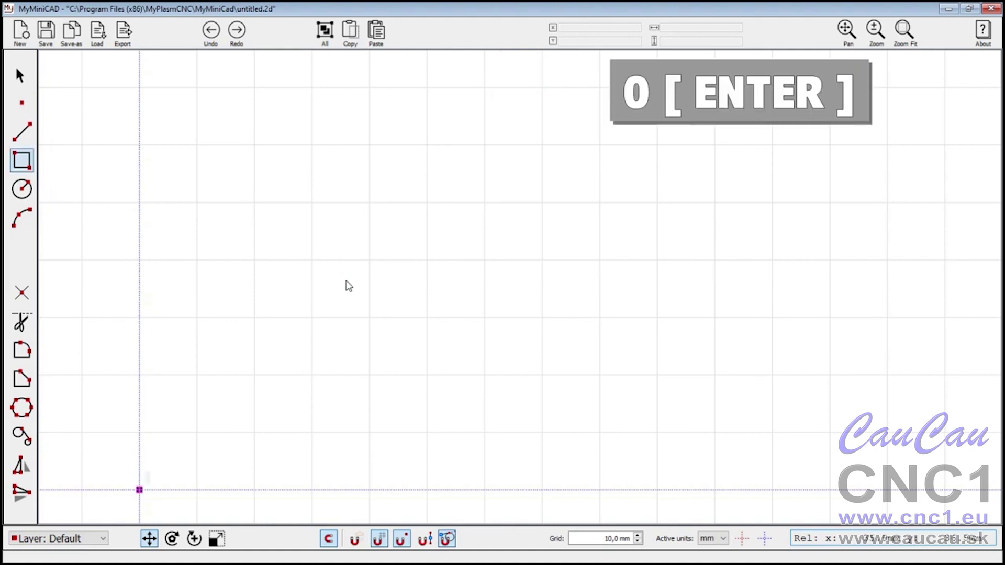
pyautogui.write('10')
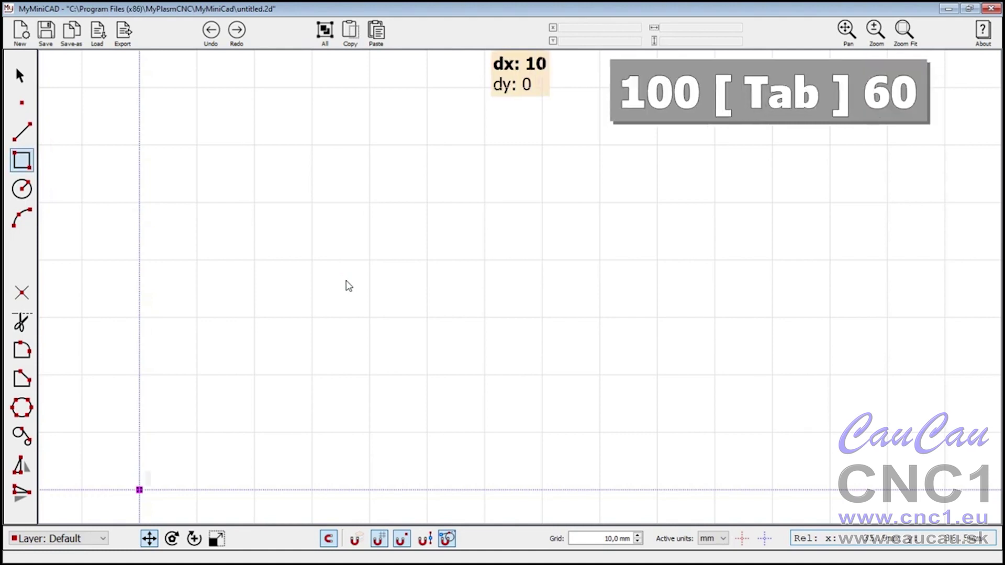
pyautogui.write('0')
pyautogui.press('Tab')
pyautogui.write('6')
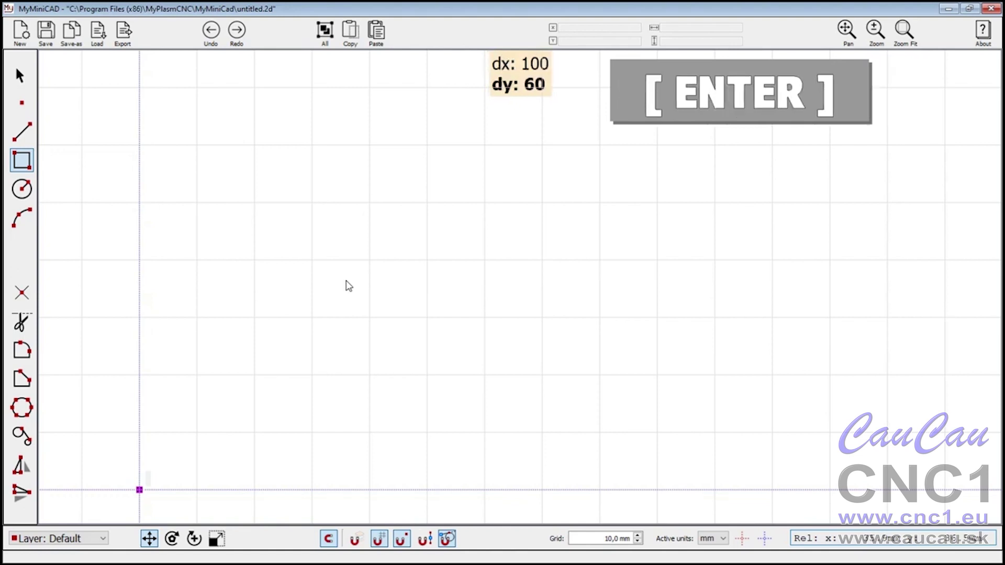
pyautogui.press('Return')
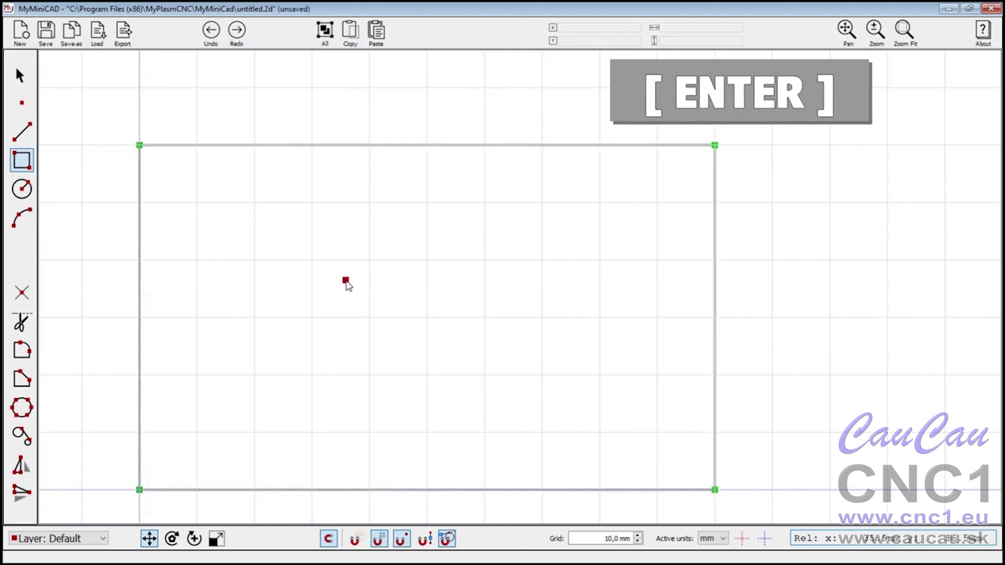
pyautogui.press('f')
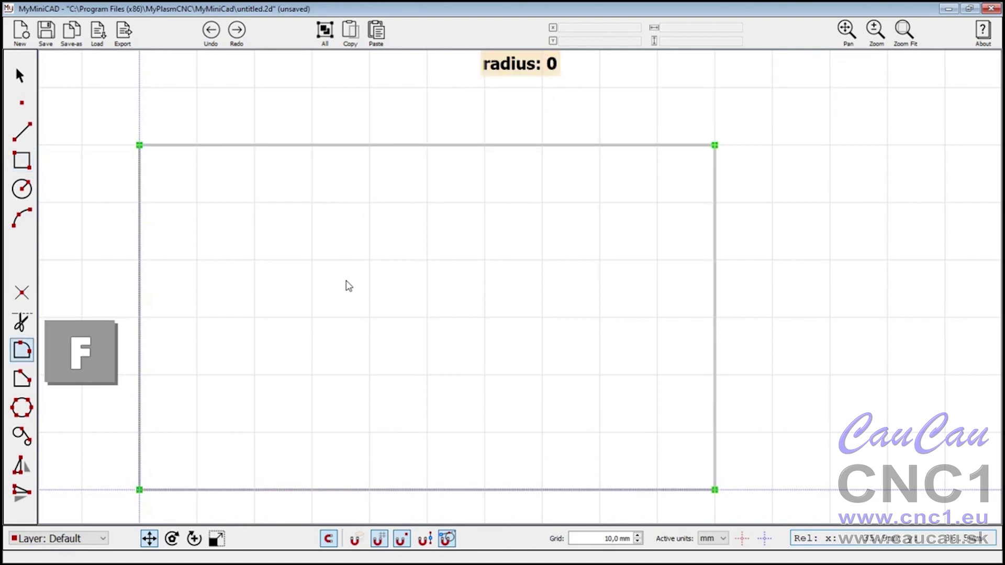
pyautogui.write('5')
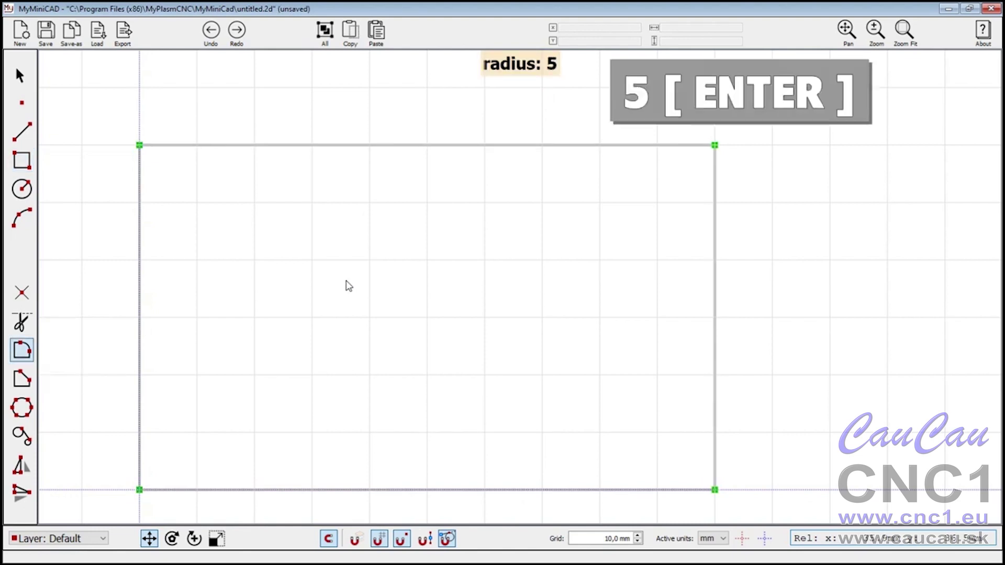
pyautogui.press('Return')
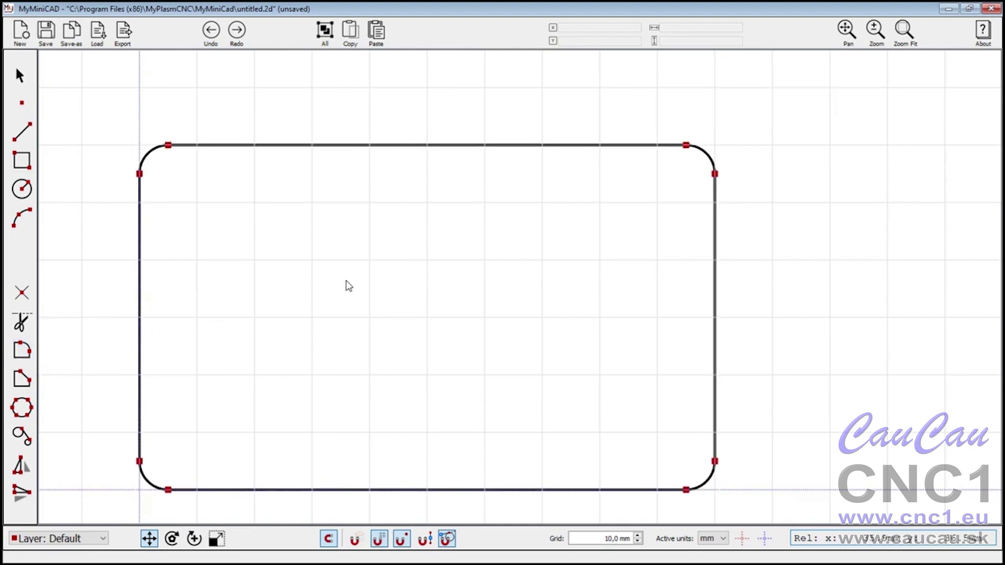
# Draw a 60×20 slot rectangle with its first corner at 20, 20 inside the outline
pyautogui.press('r')
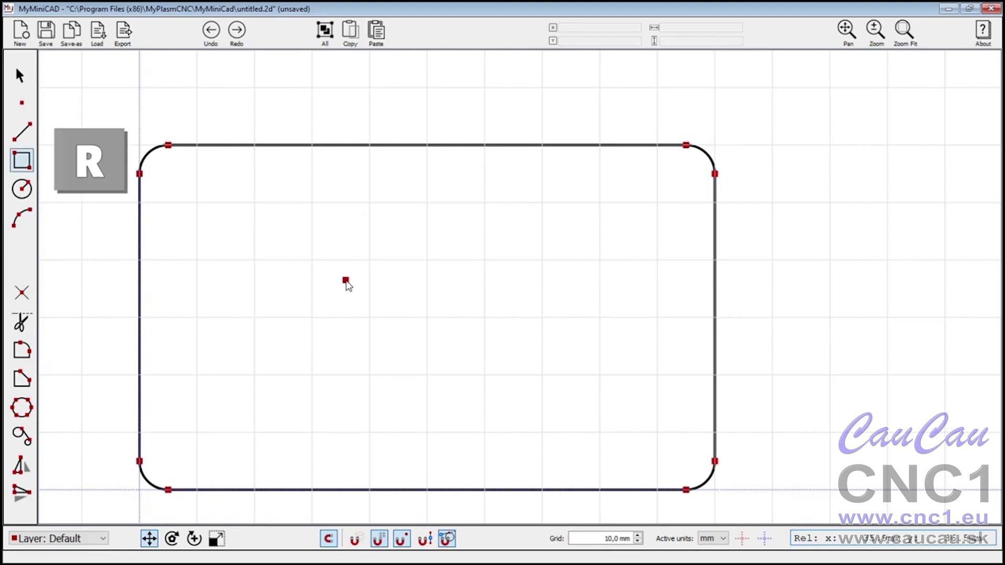
pyautogui.click(347, 283)
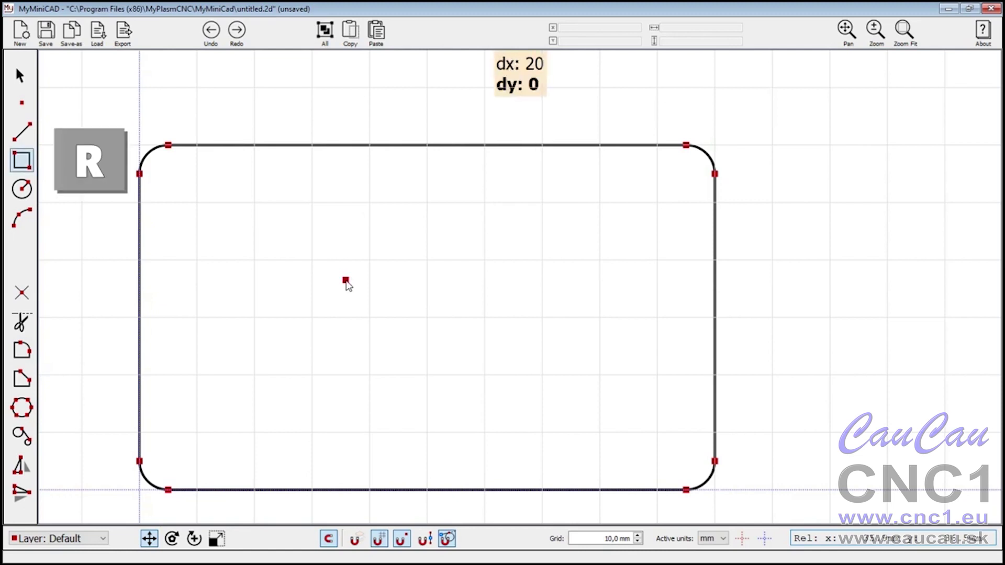
pyautogui.write('0')
pyautogui.press('Return')
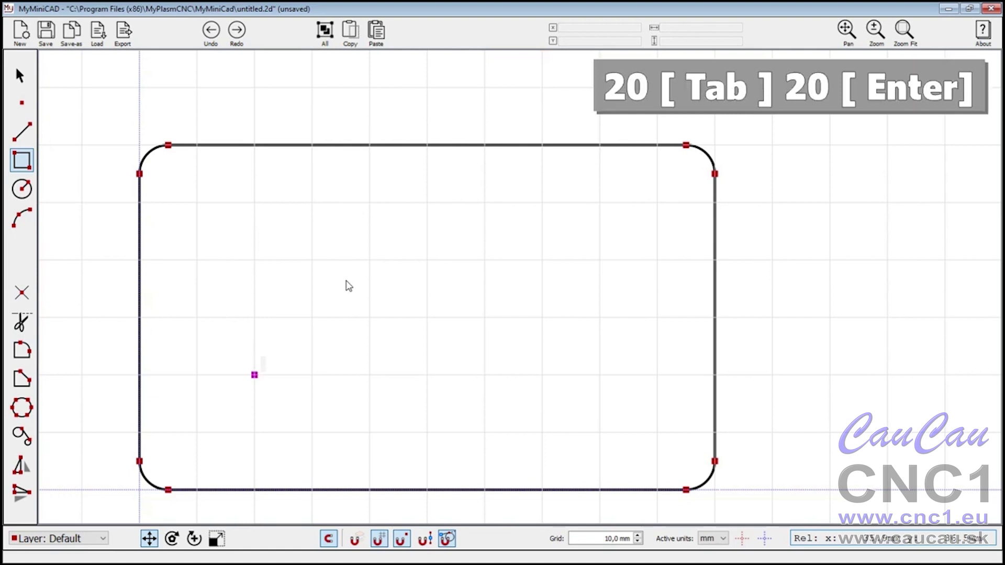
pyautogui.write('6')
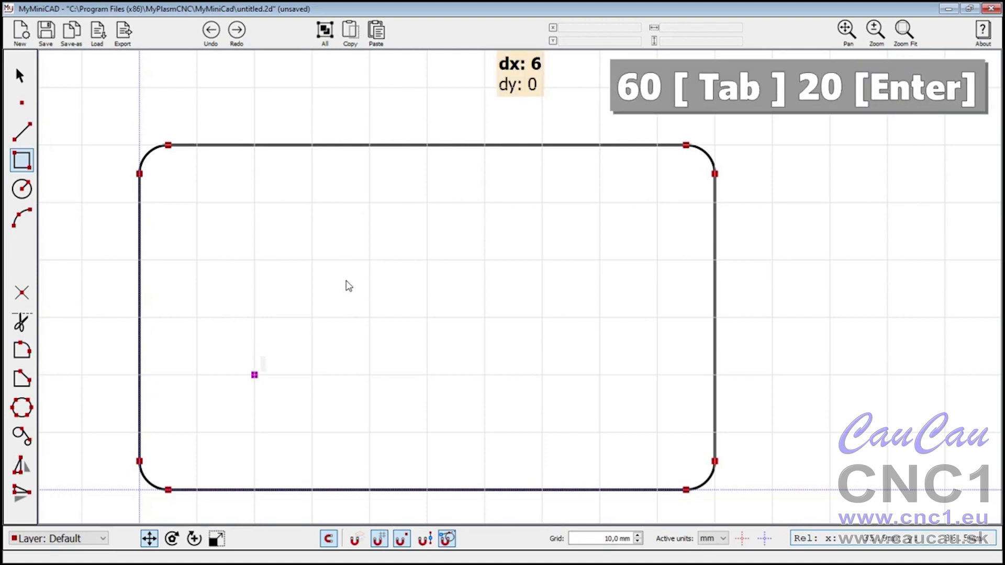
pyautogui.write('0')
pyautogui.press('Tab')
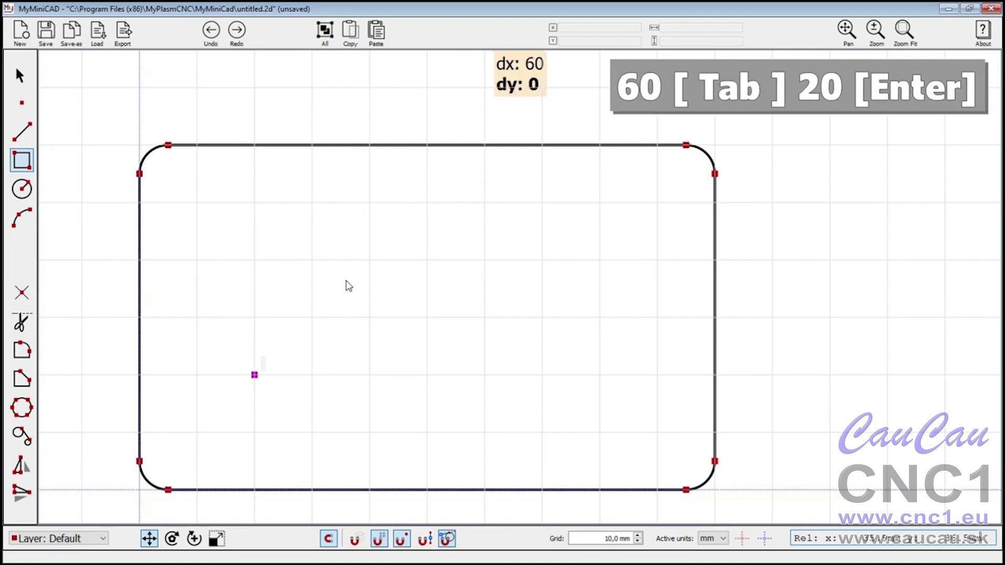
pyautogui.write('20')
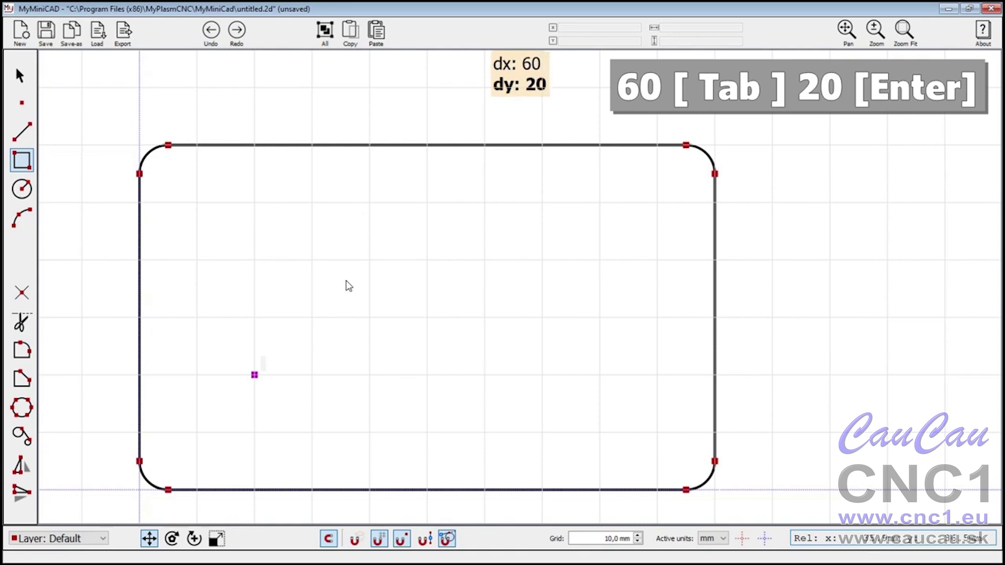
pyautogui.press('Return')
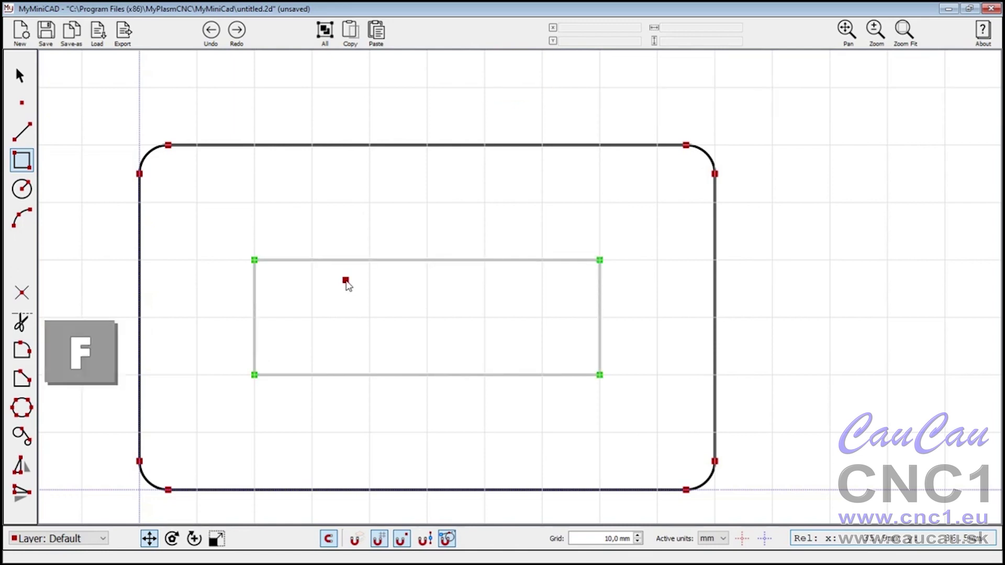
pyautogui.press('f')
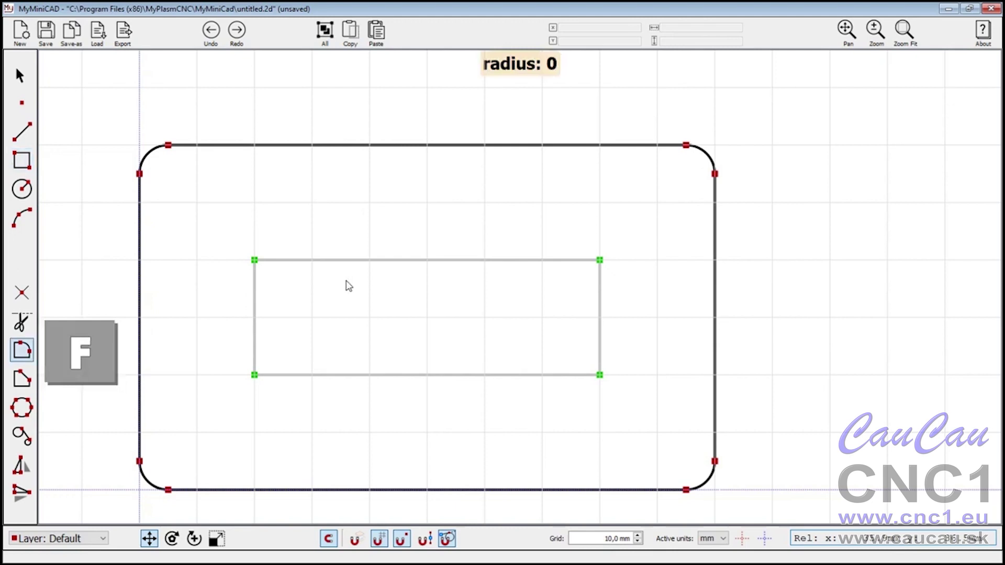